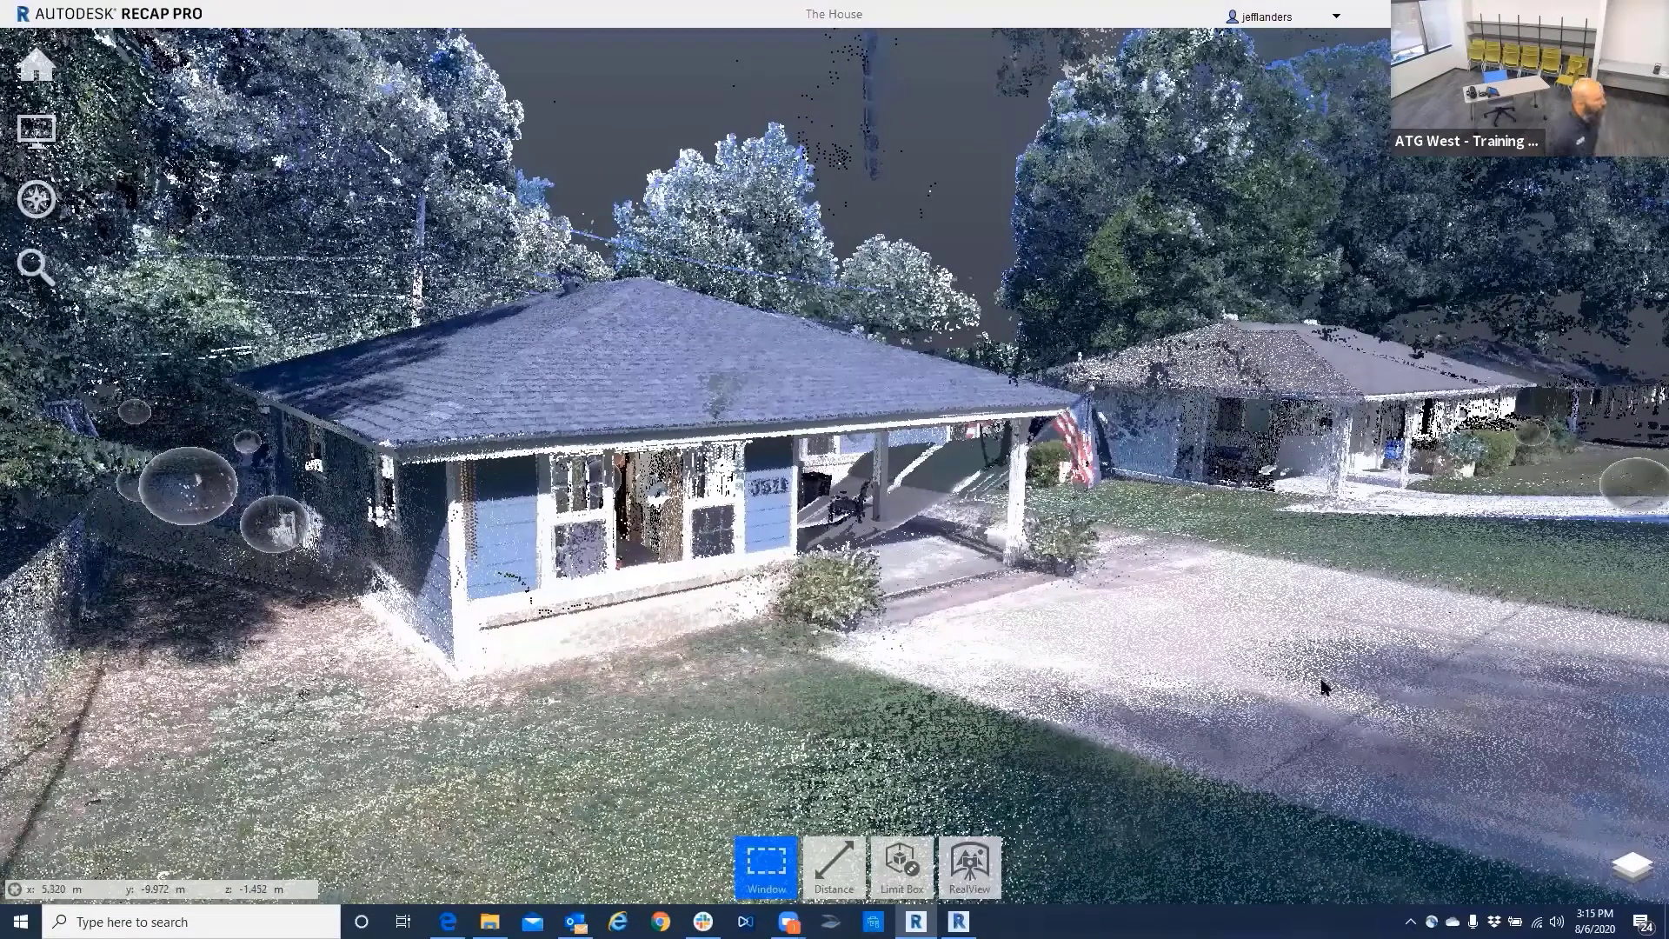
Show the scan regions and scan locations list for The House point cloud.
click(1625, 871)
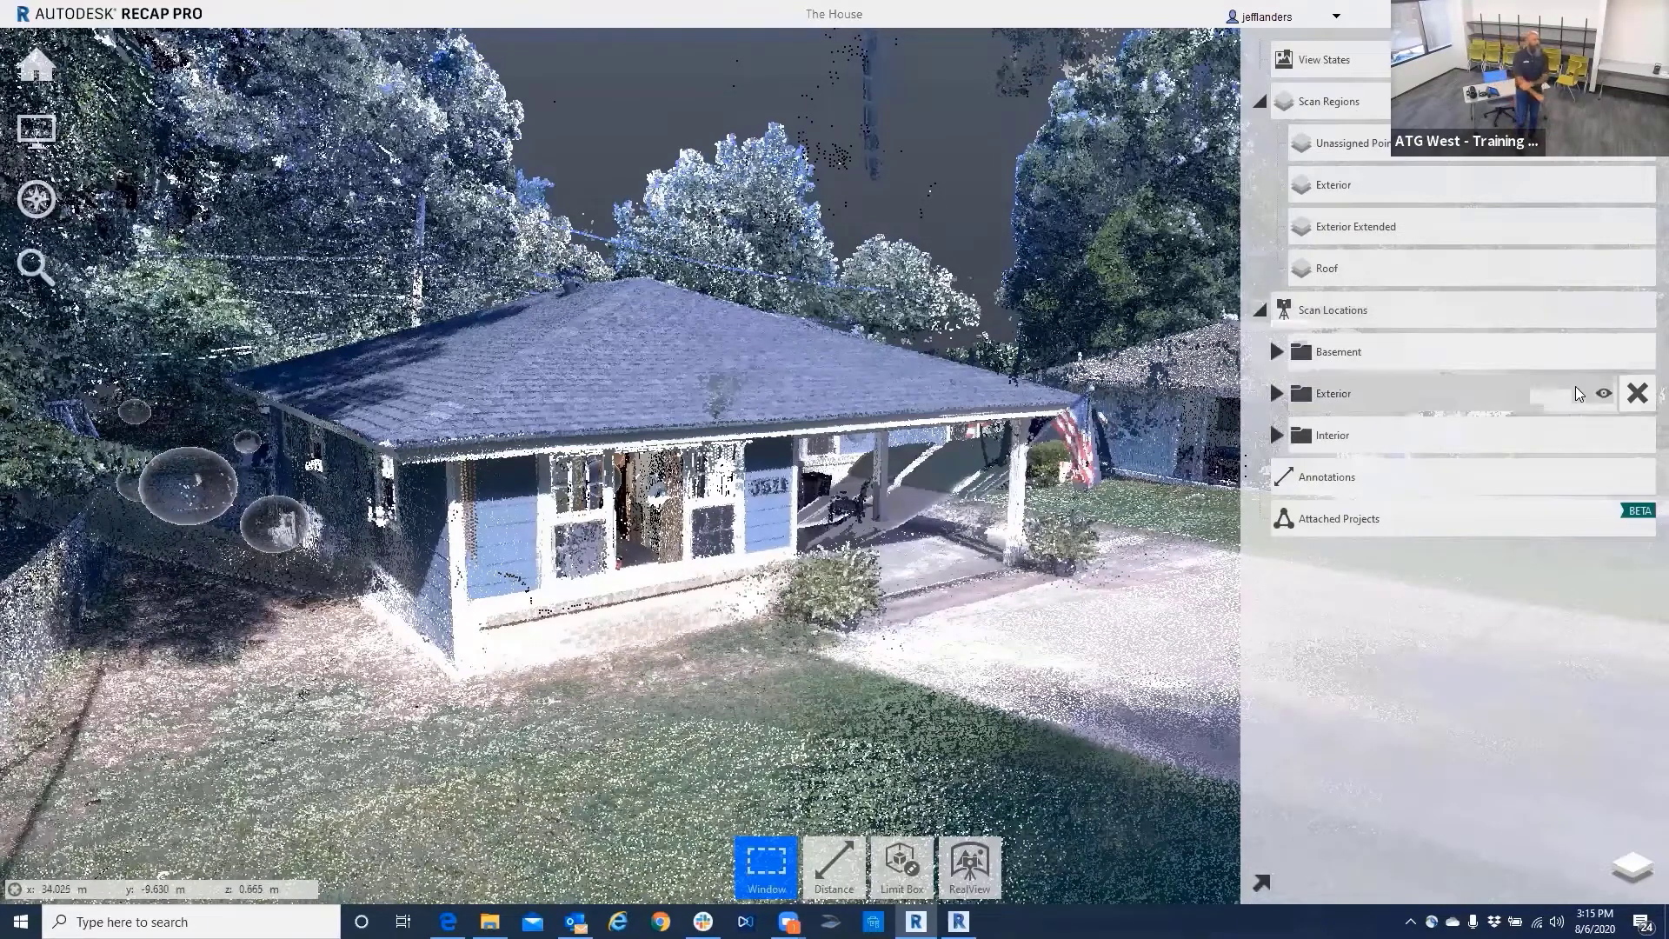
Hide the Exterior scan location, orbit to view the interior, and return to the start screen.
click(1604, 395)
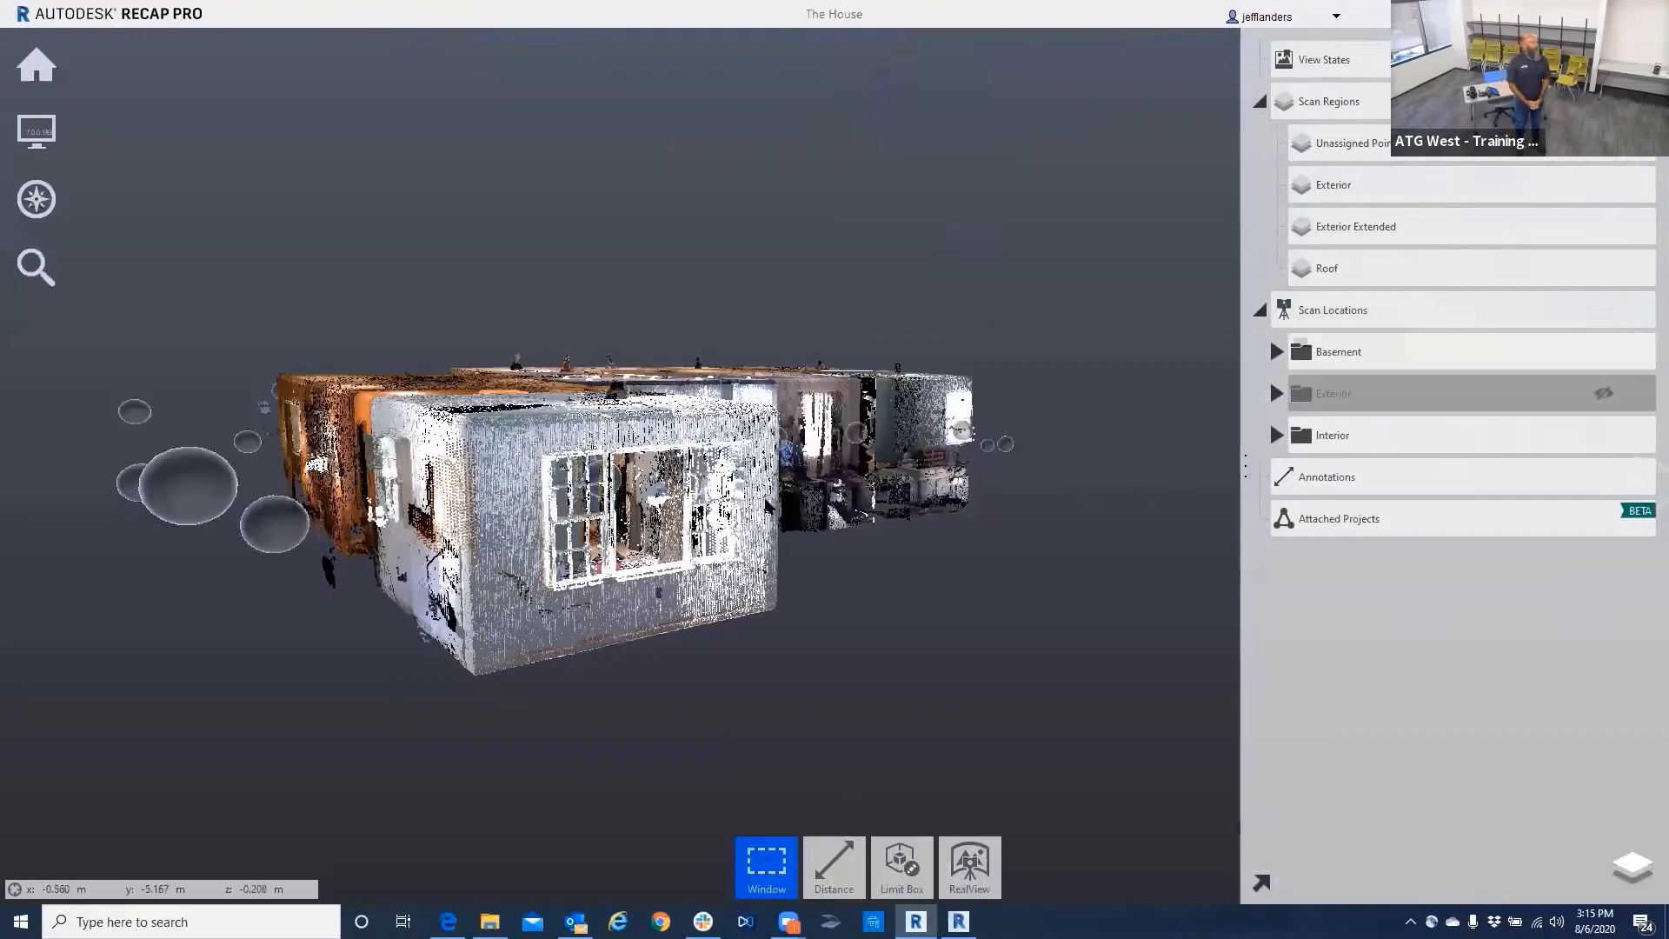
drag(930, 546, 783, 481)
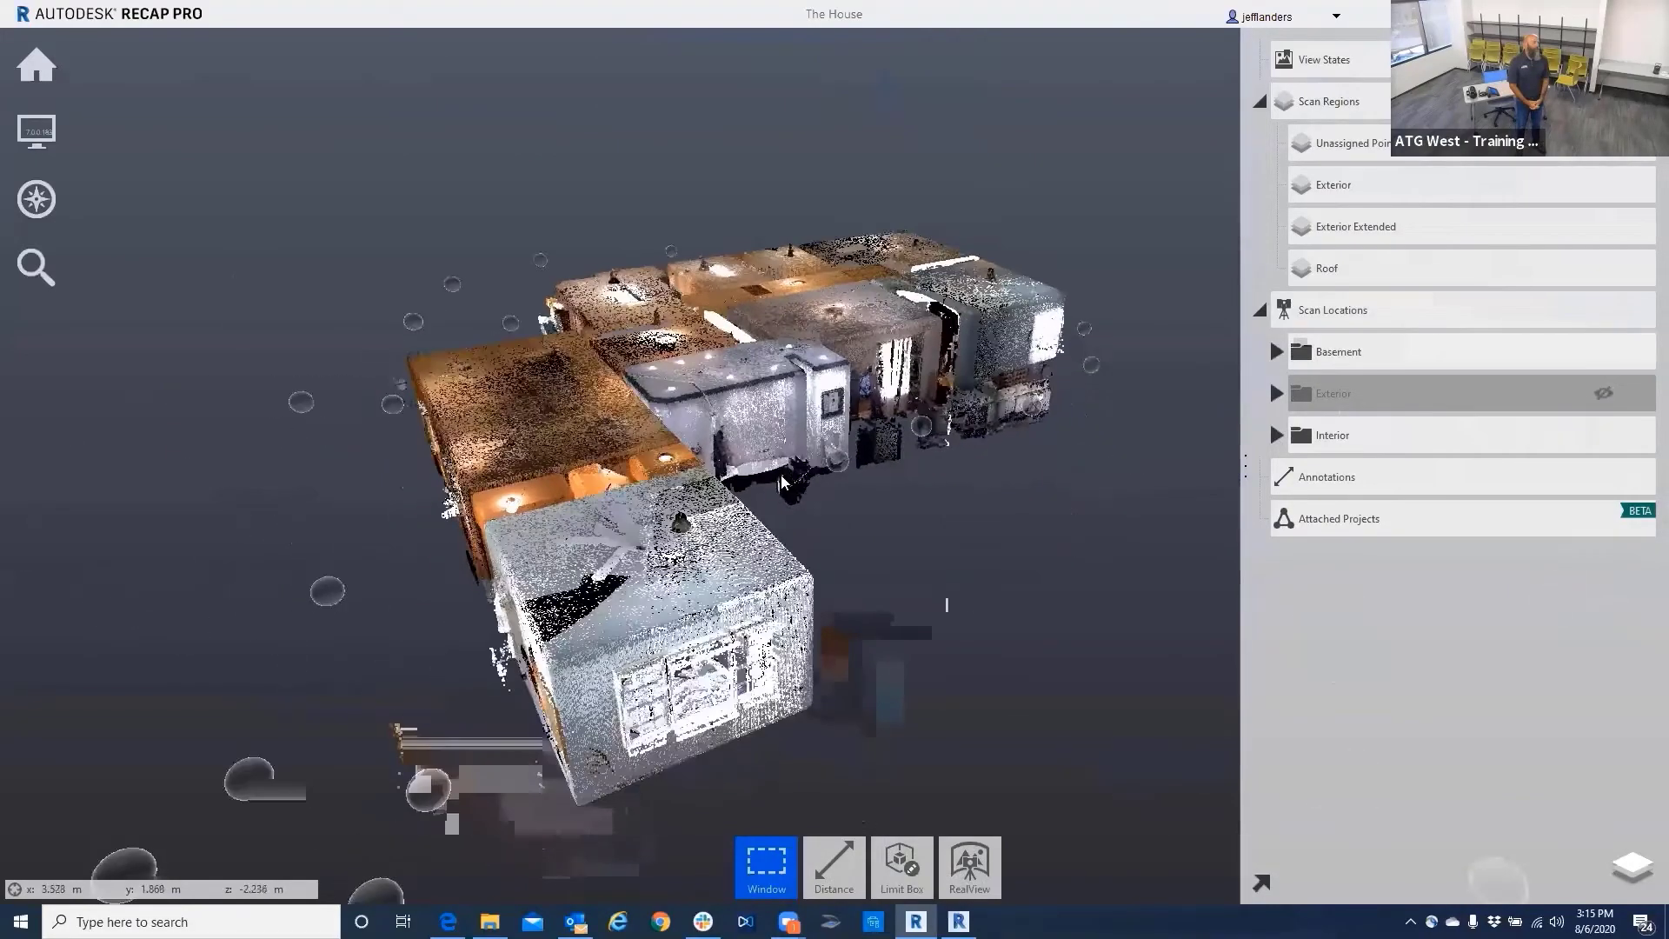
click(62, 59)
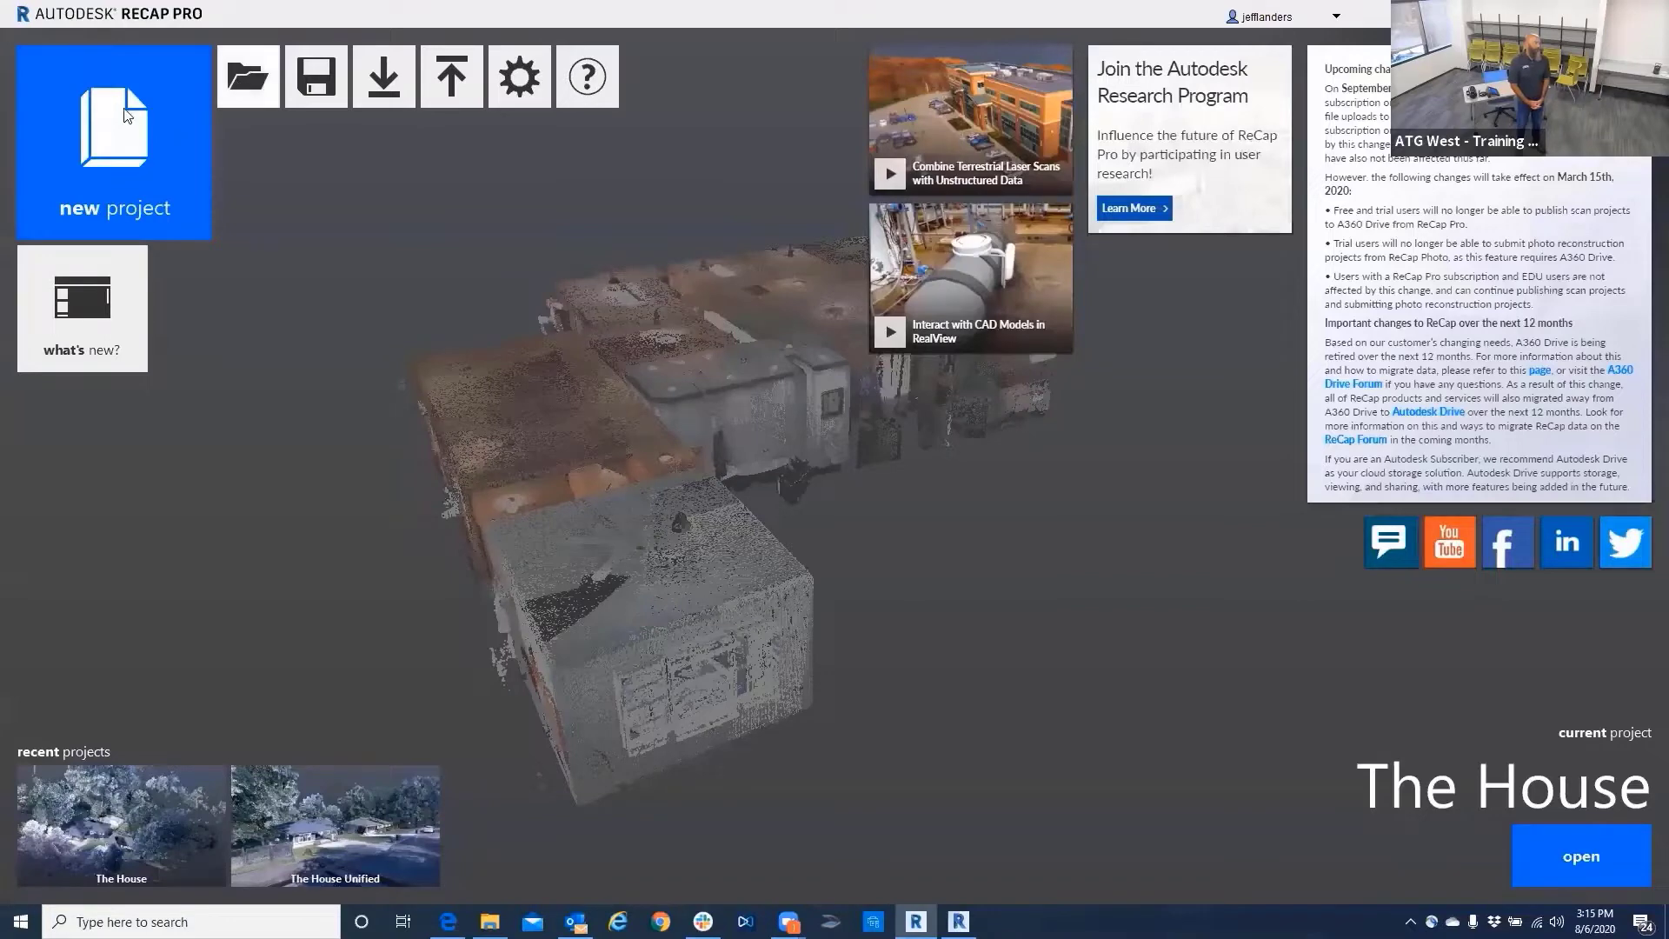
Save The House, open The House Unified from recent projects, and list its scan locations.
click(283, 859)
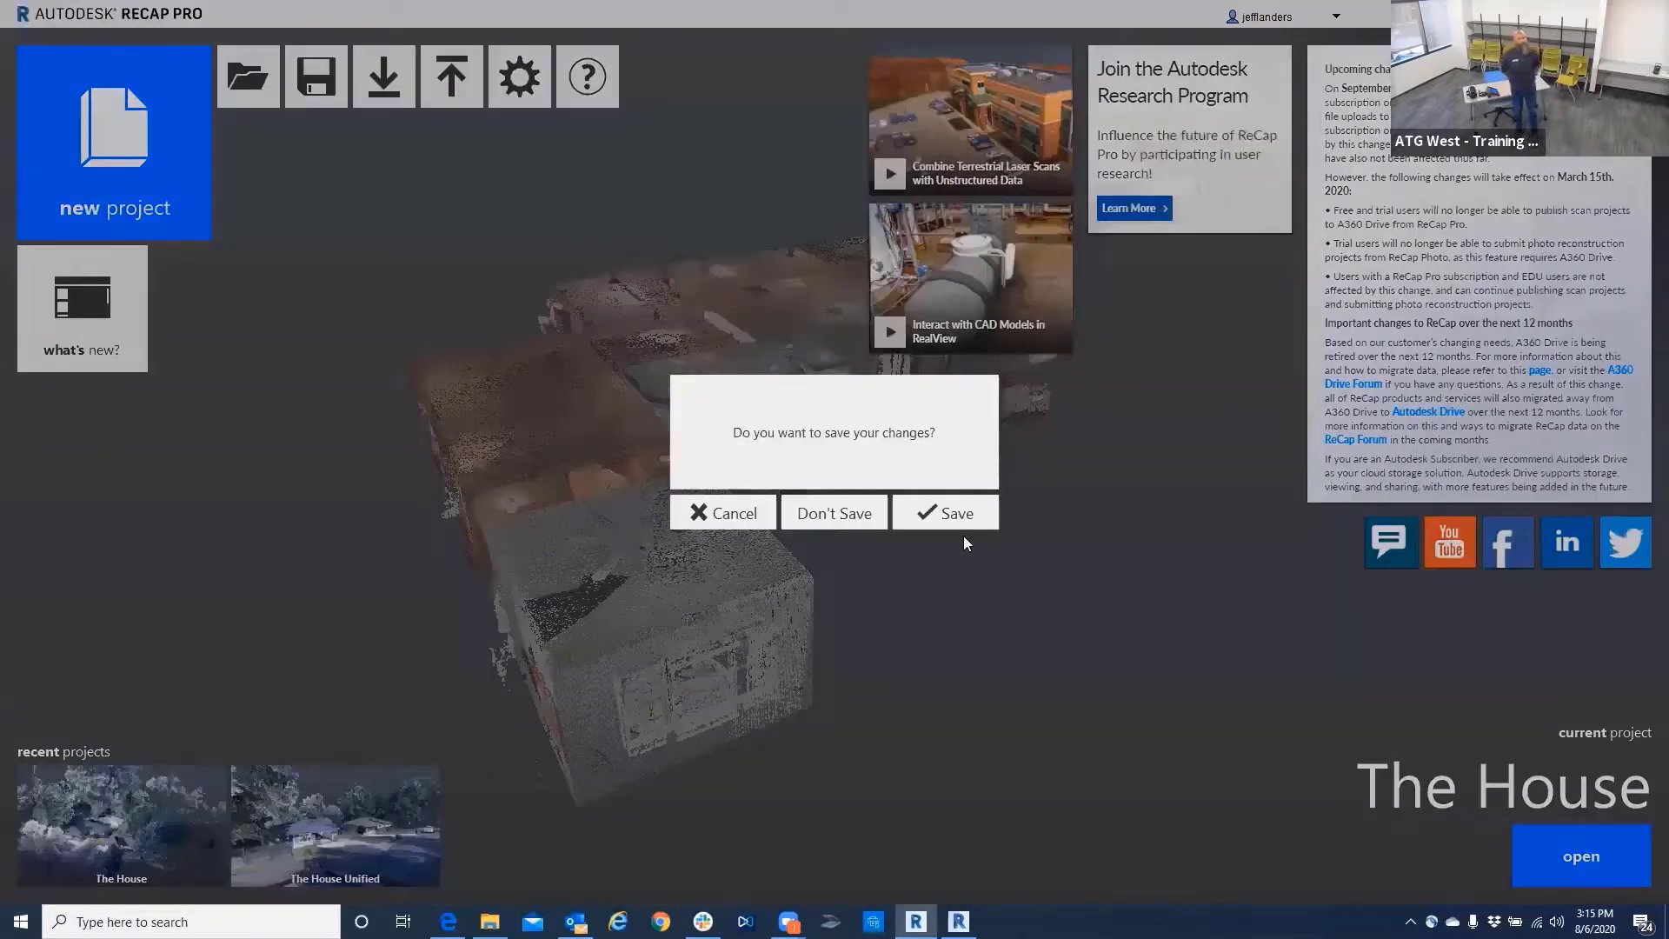
click(963, 525)
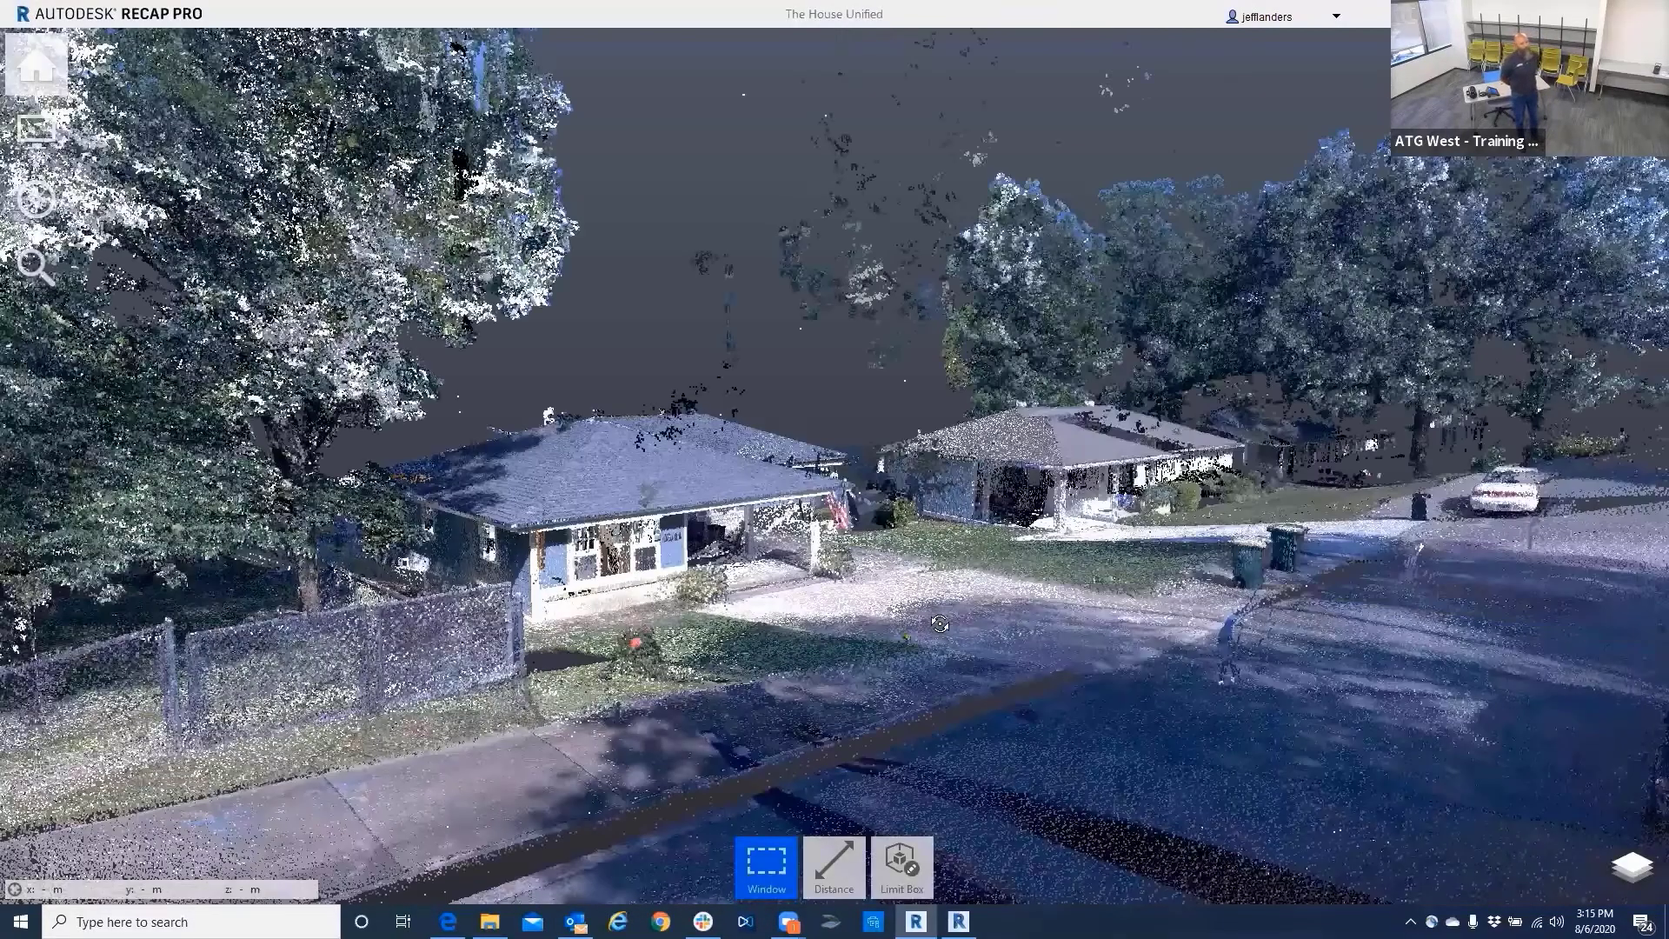
drag(939, 623, 933, 574)
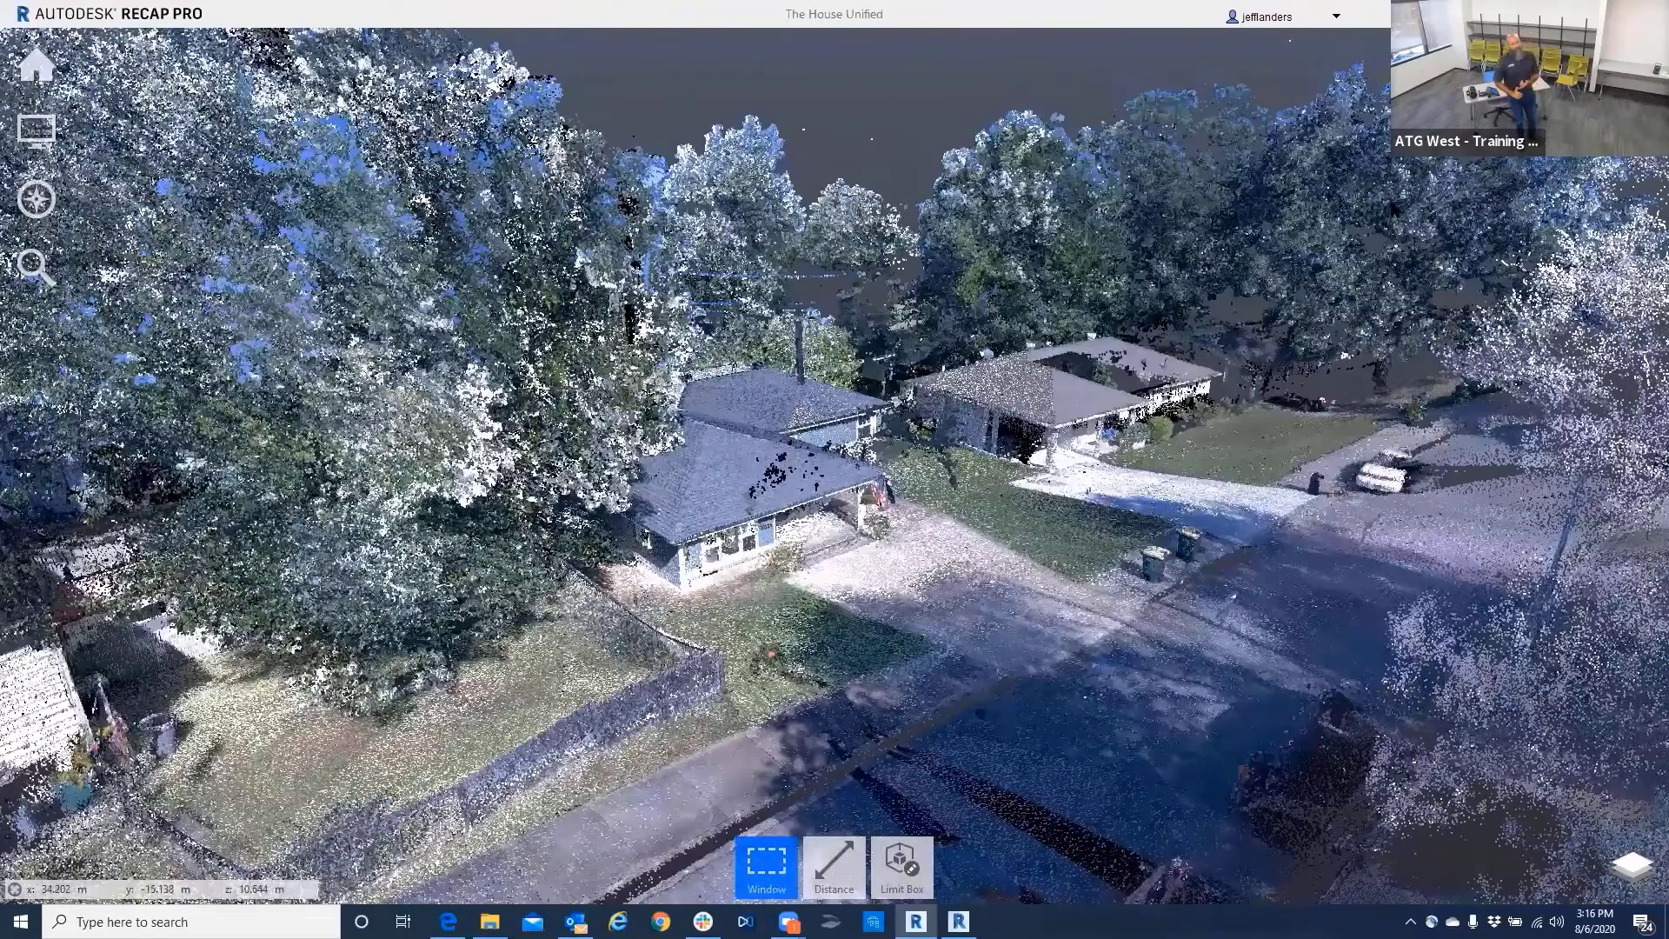
click(1632, 865)
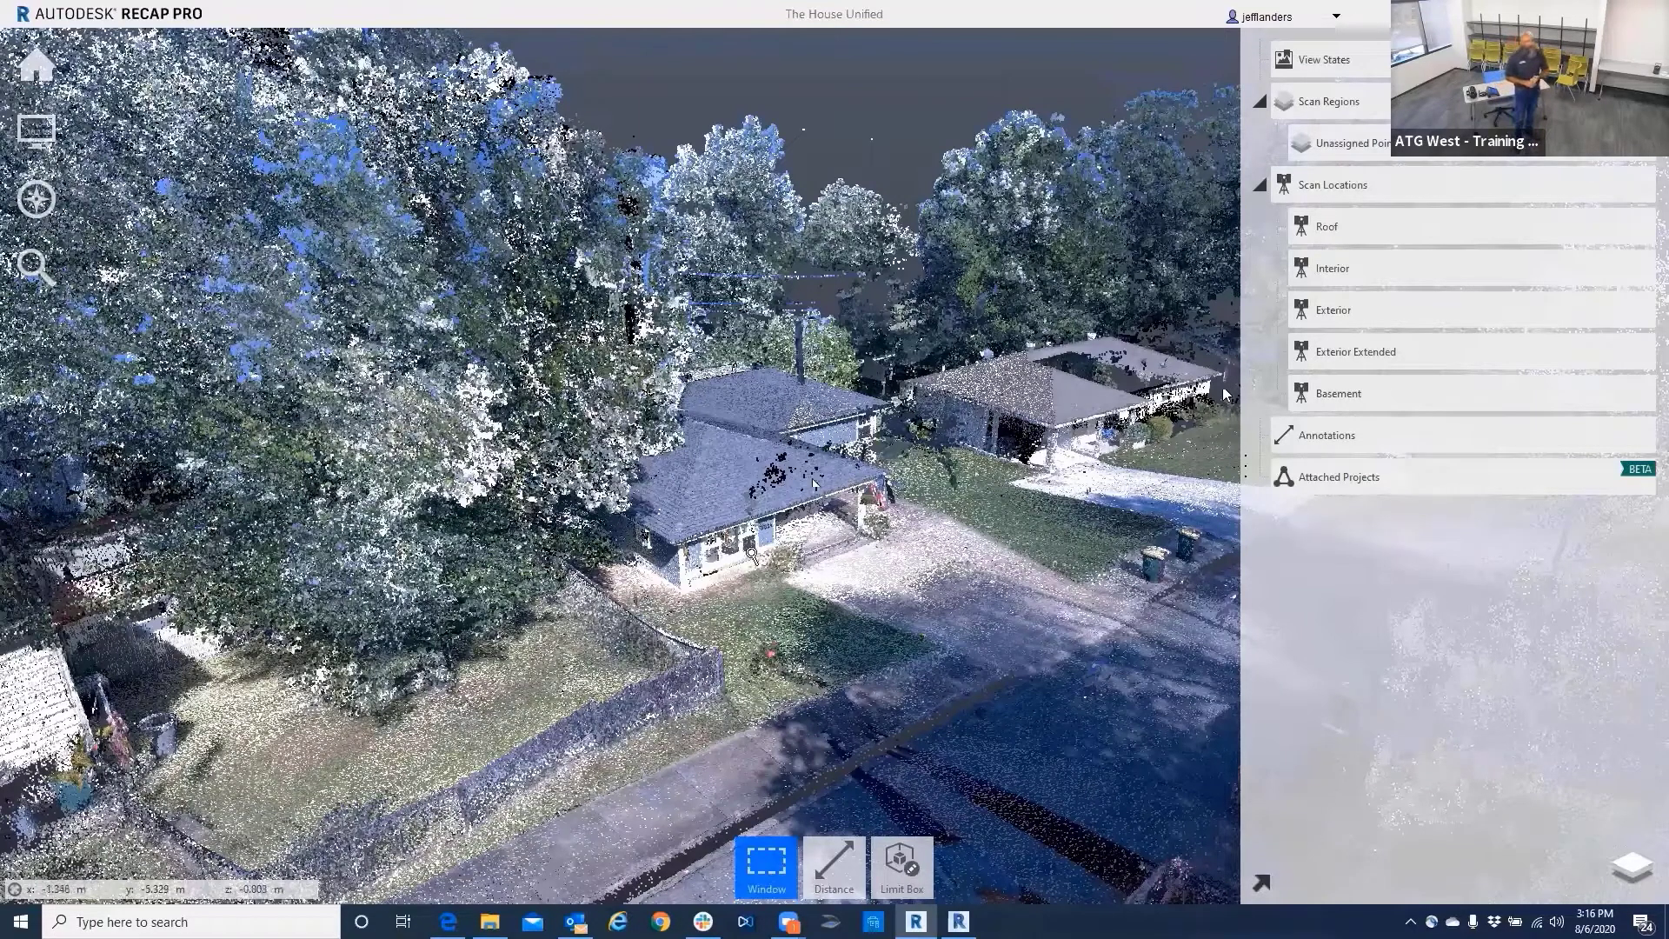
scroll(753, 554, up, 3)
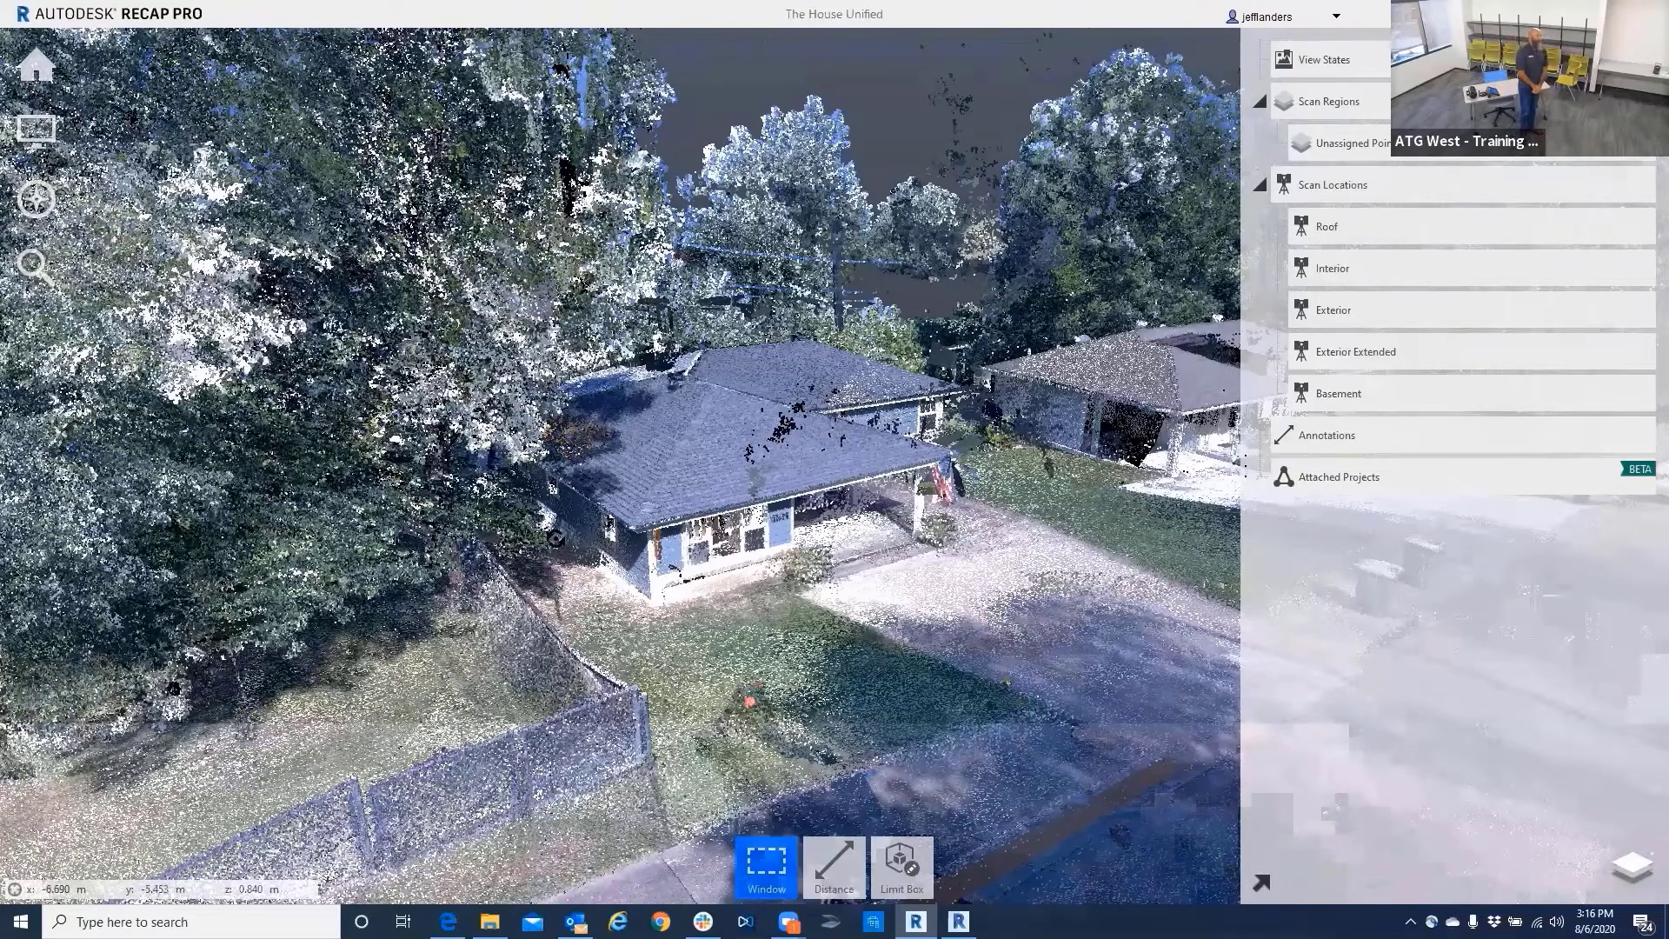
drag(554, 538, 718, 467)
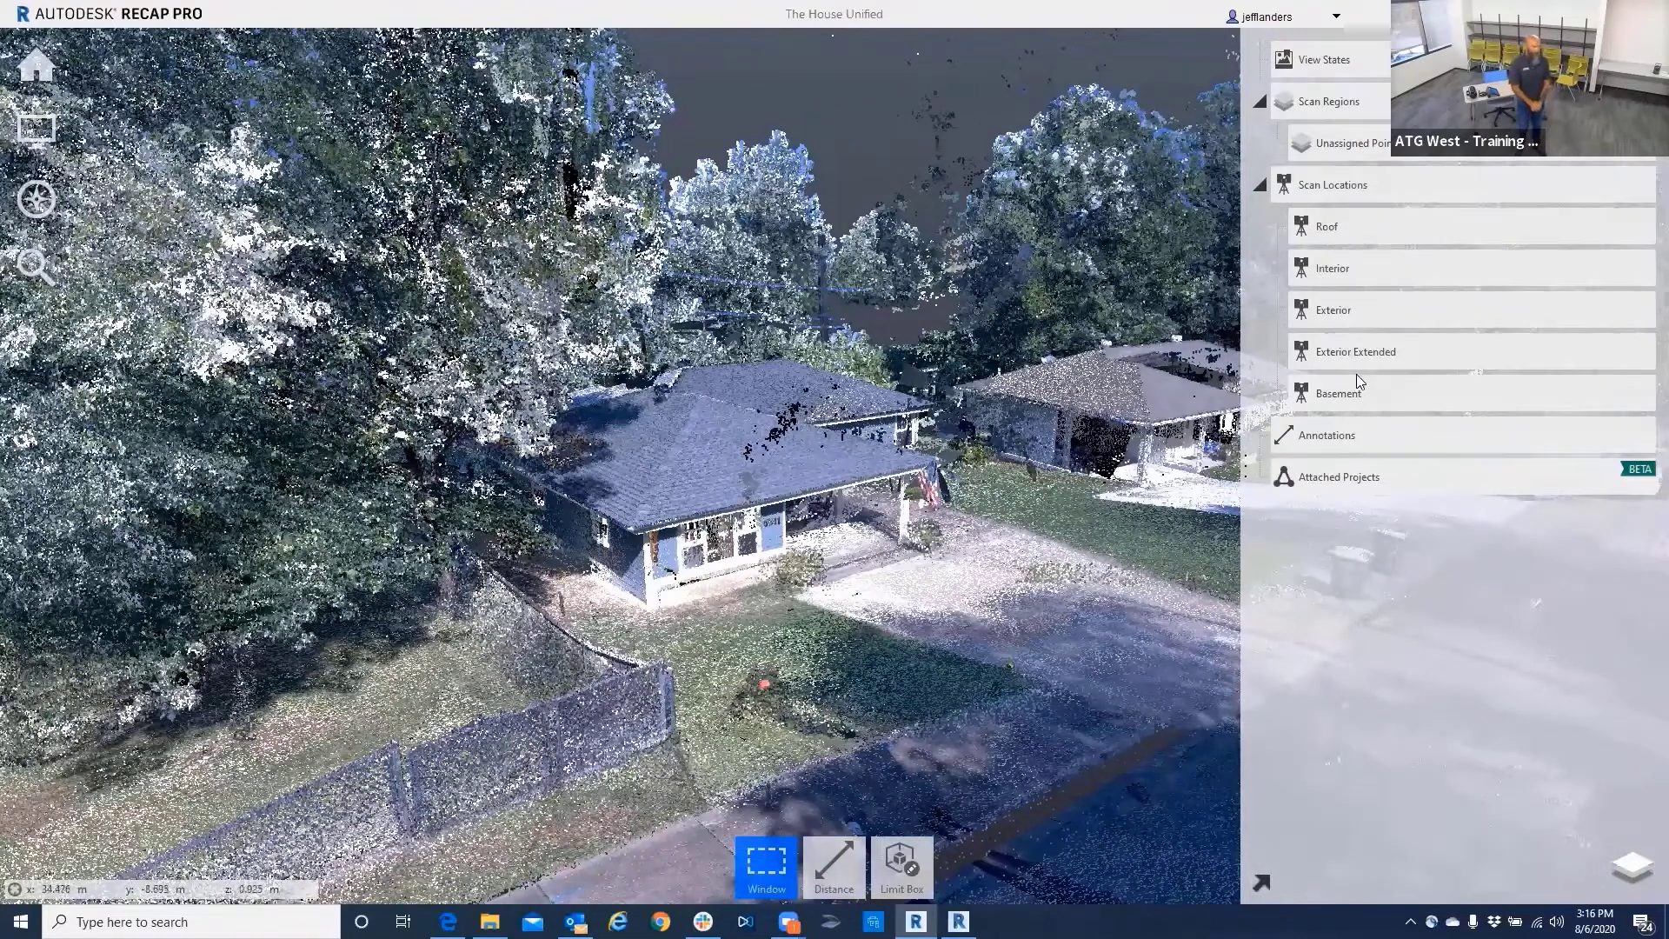
mouse_move(1605, 357)
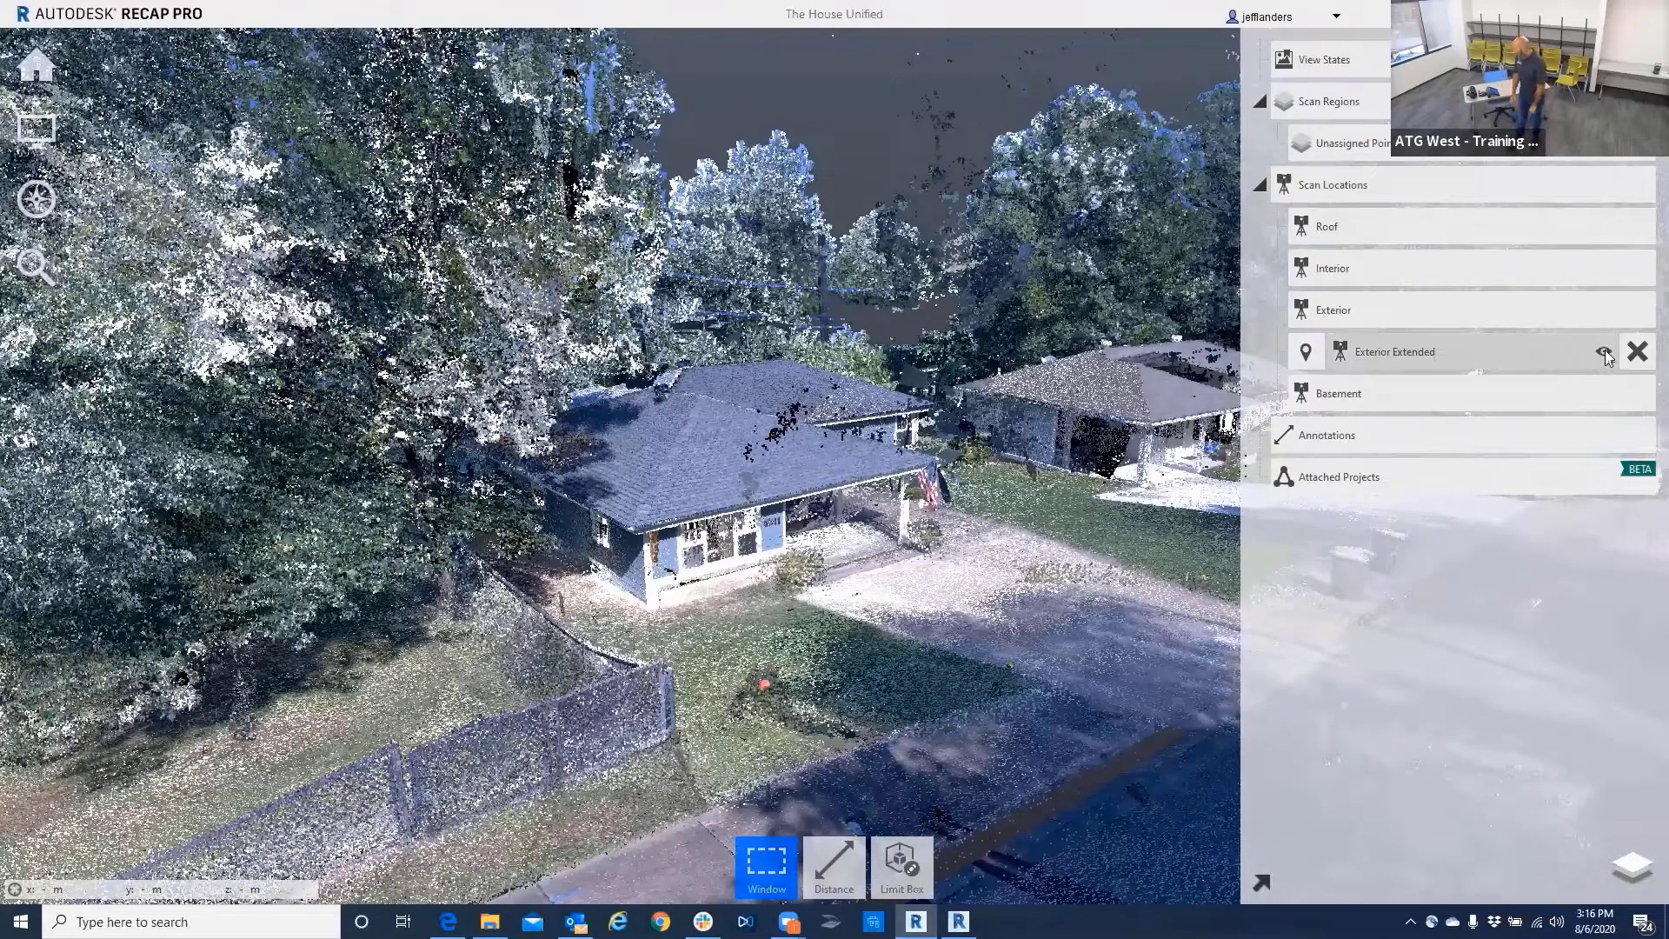
Hide the Exterior Extended, Exterior and Interior scans, then switch to The House folder in File Explorer.
click(1604, 357)
drag(730, 485, 782, 485)
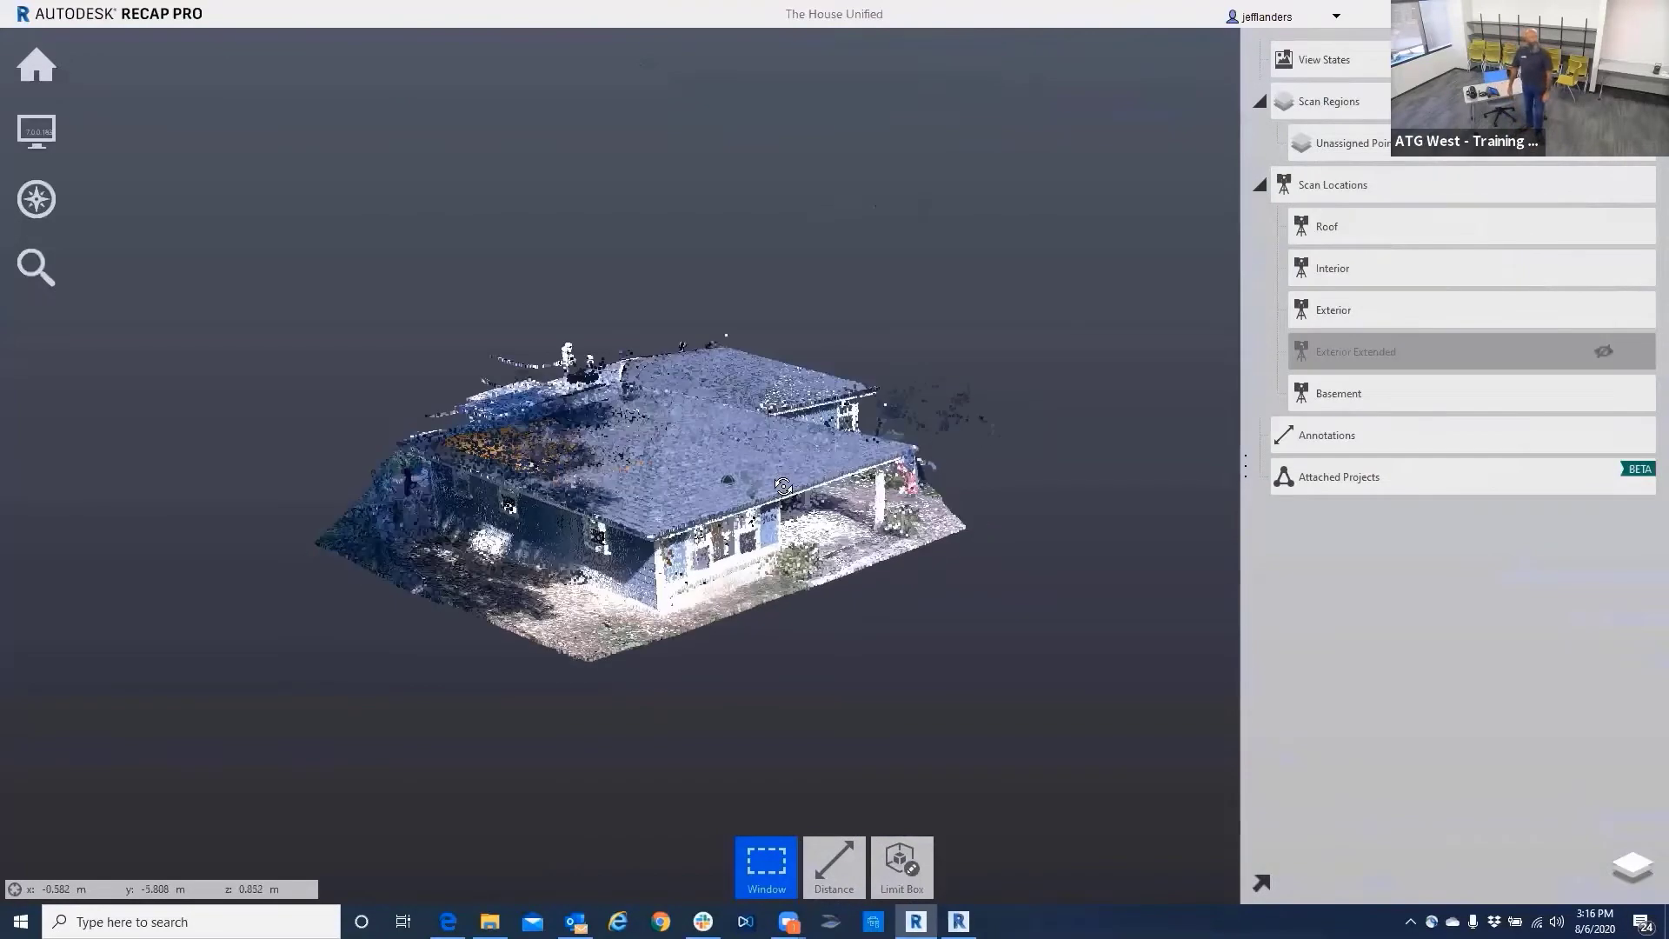
click(1604, 311)
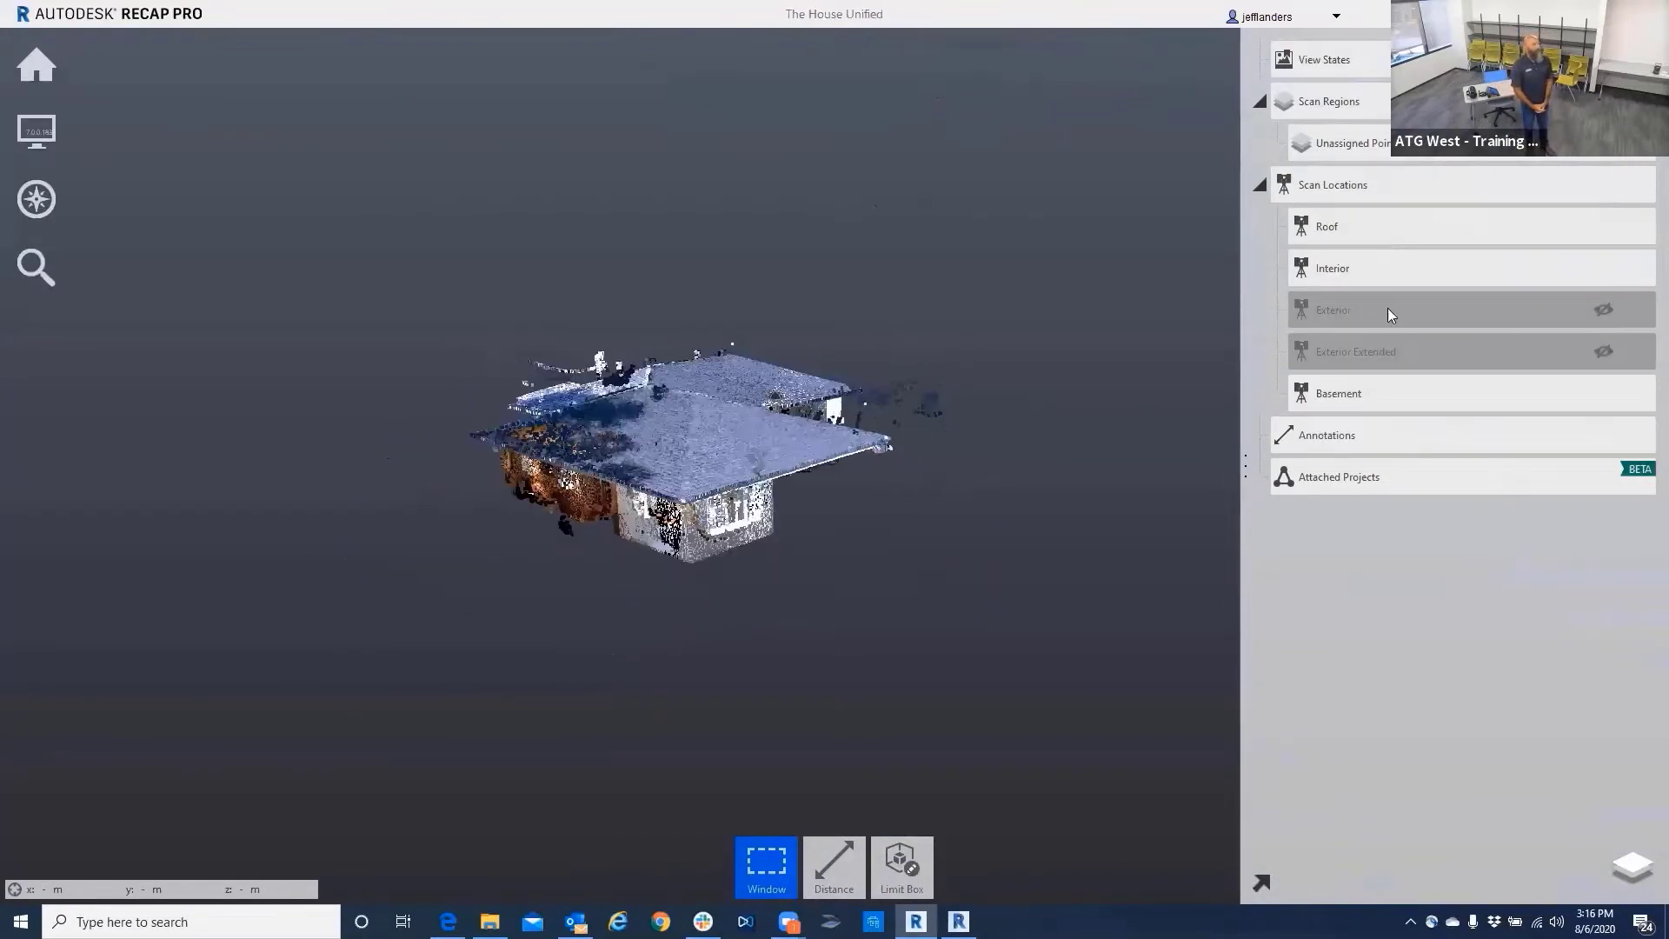
mouse_move(1368, 269)
mouse_move(1617, 231)
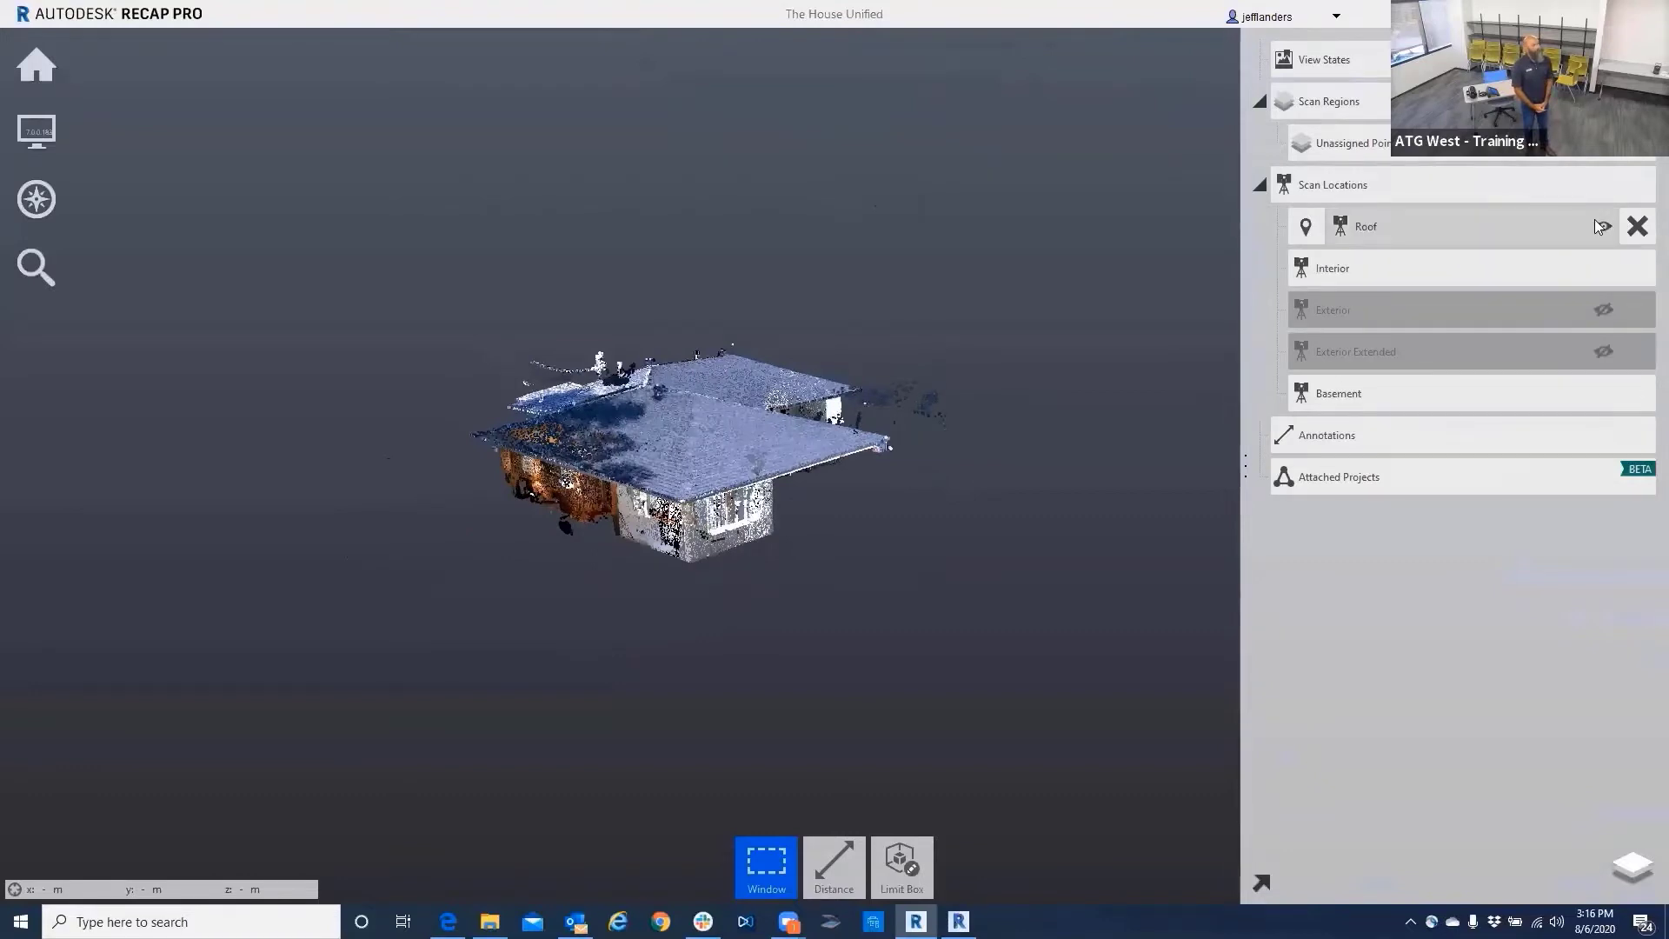
click(1604, 227)
click(1604, 227)
click(1604, 268)
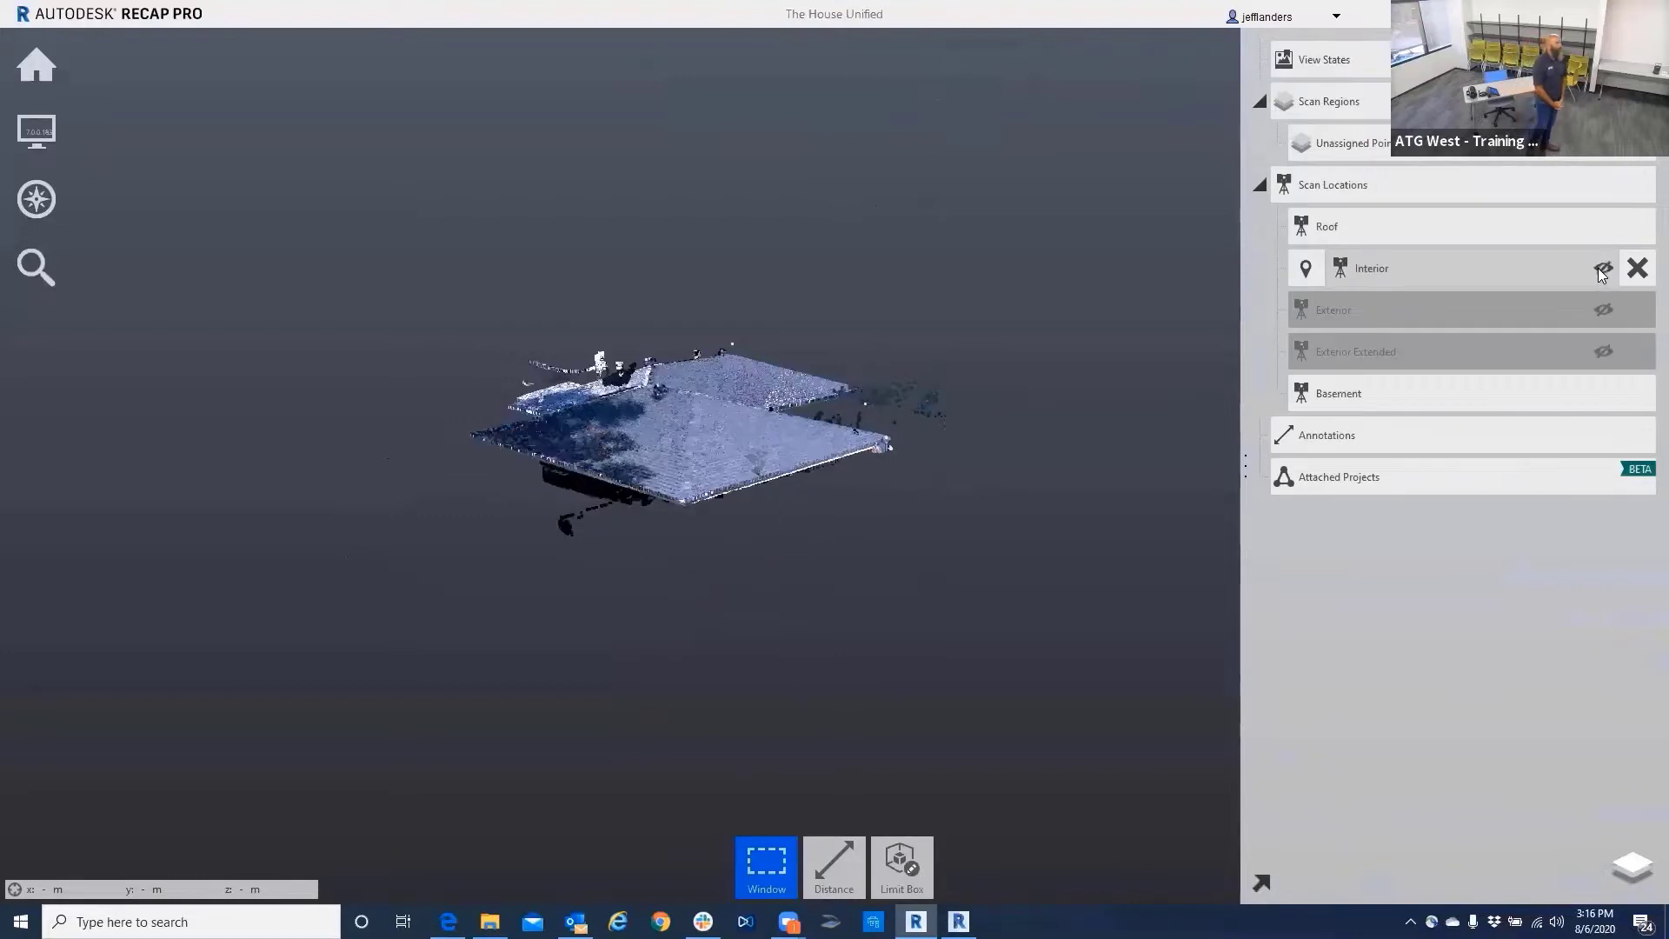
click(489, 922)
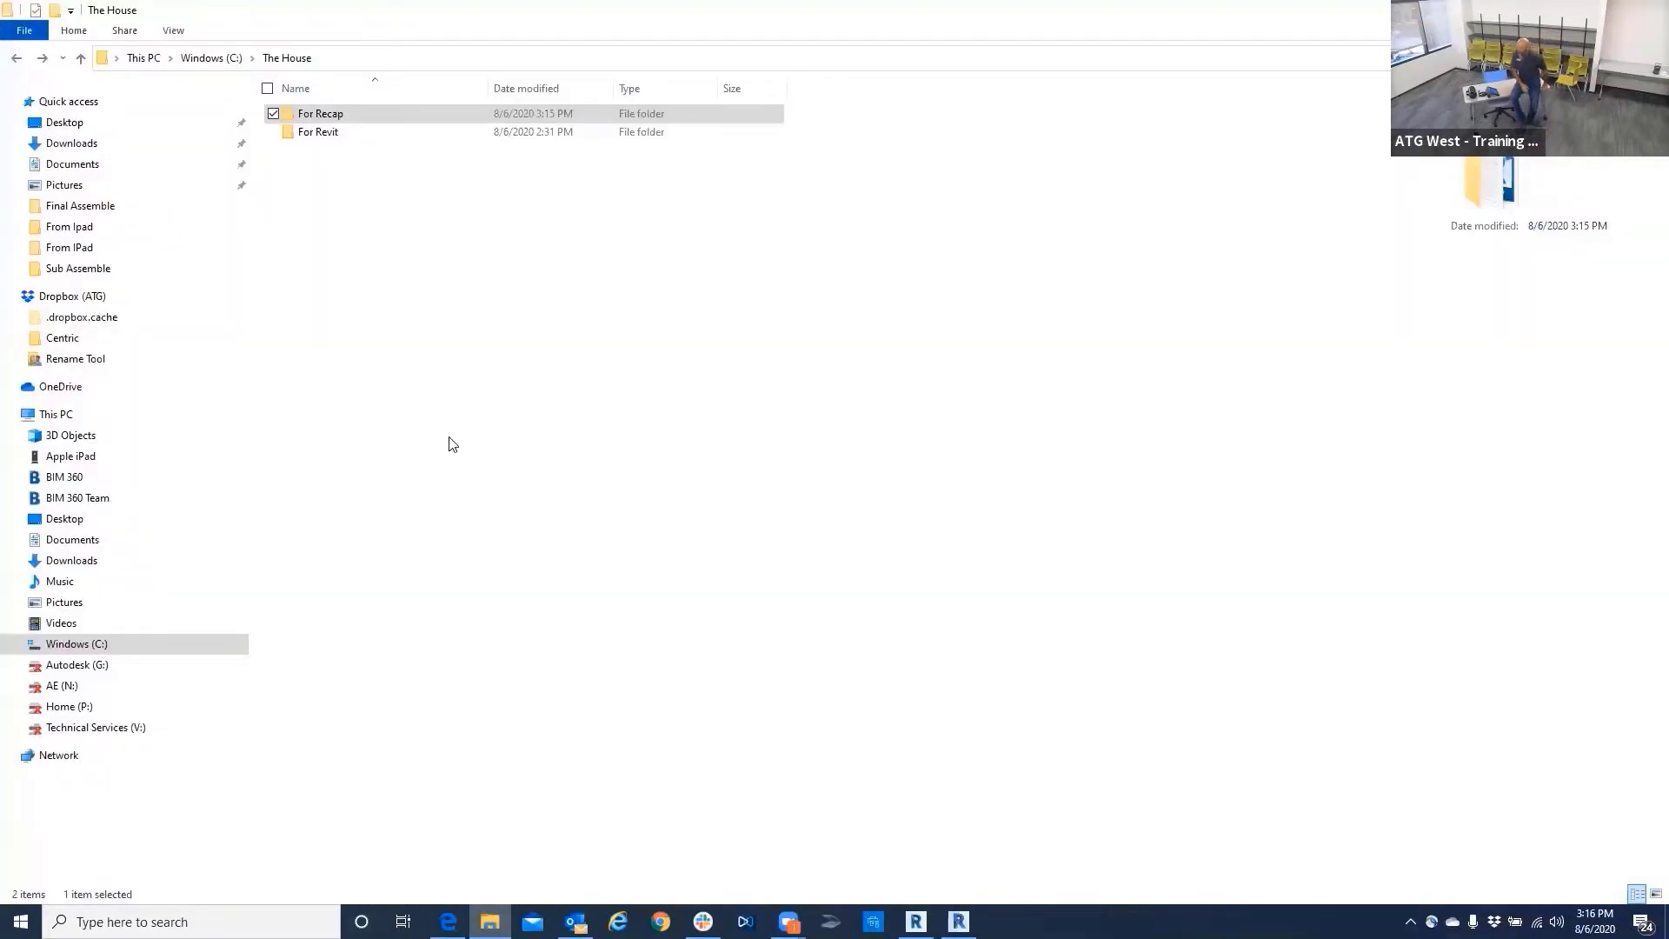
double_click(328, 121)
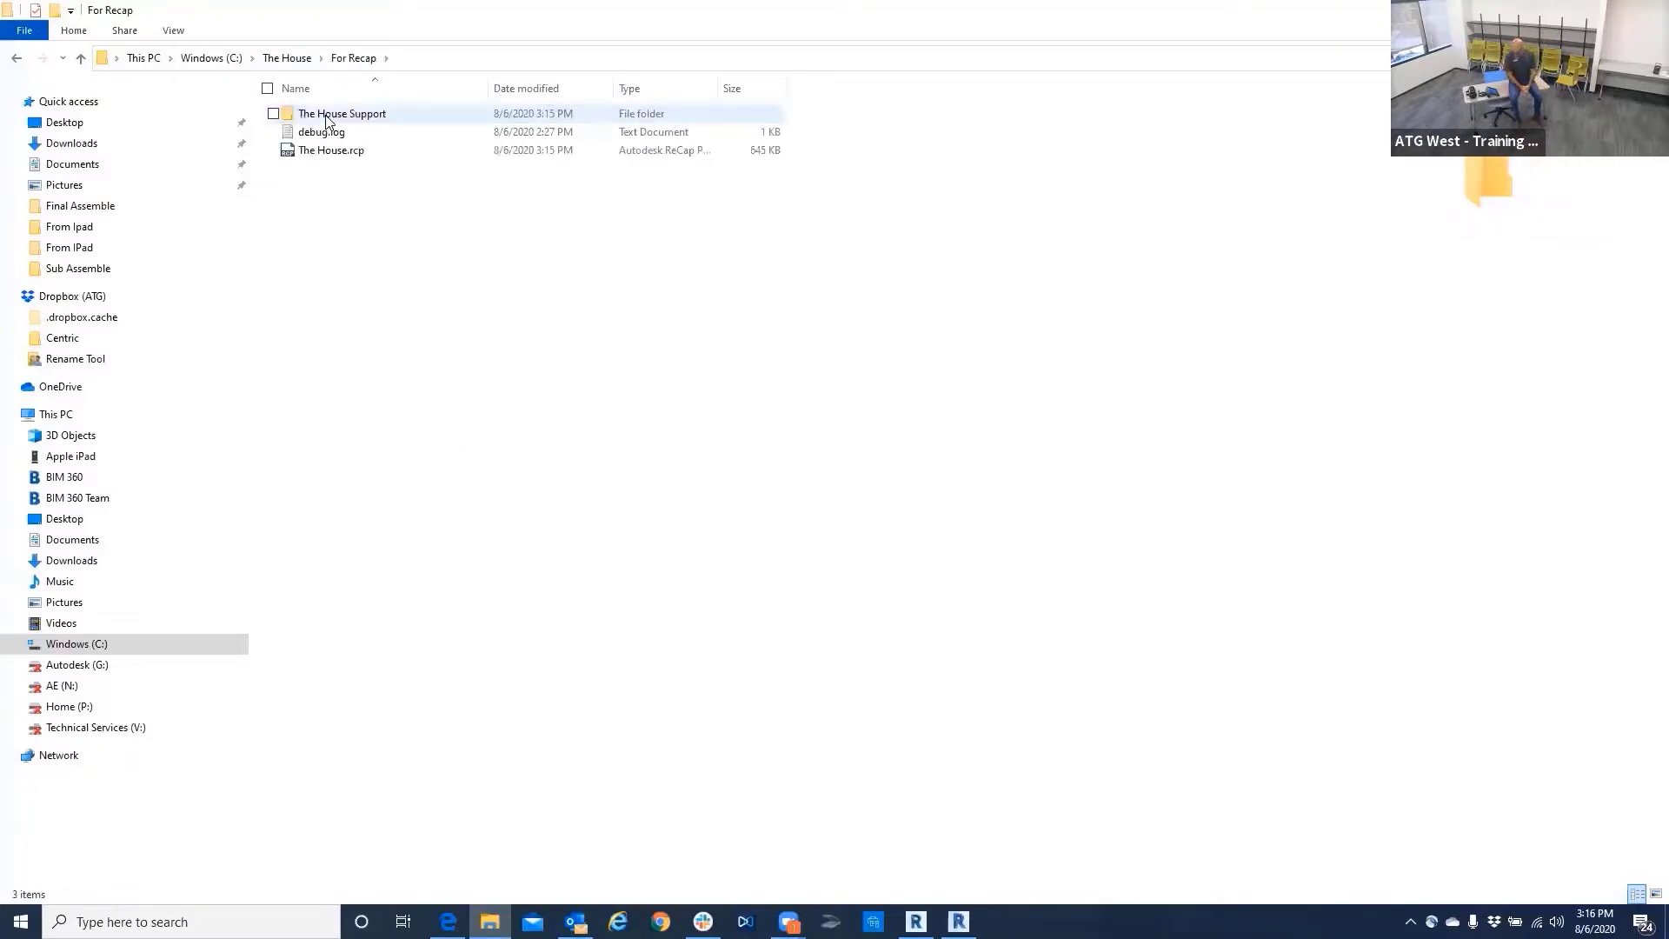
right_click(328, 121)
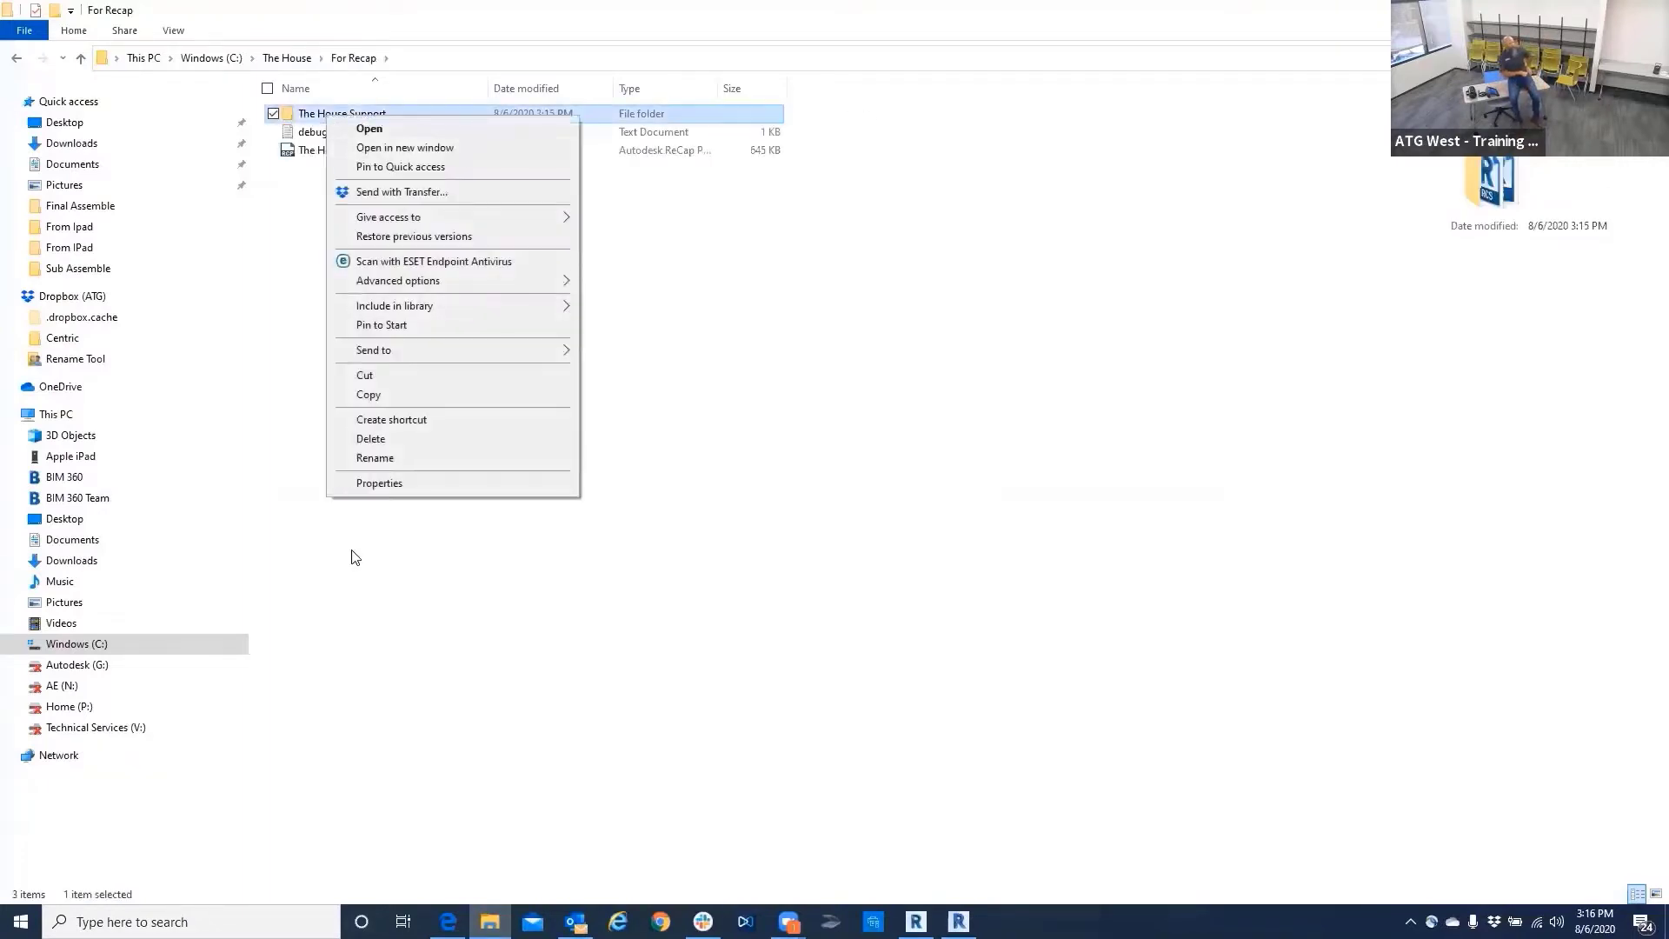
click(362, 482)
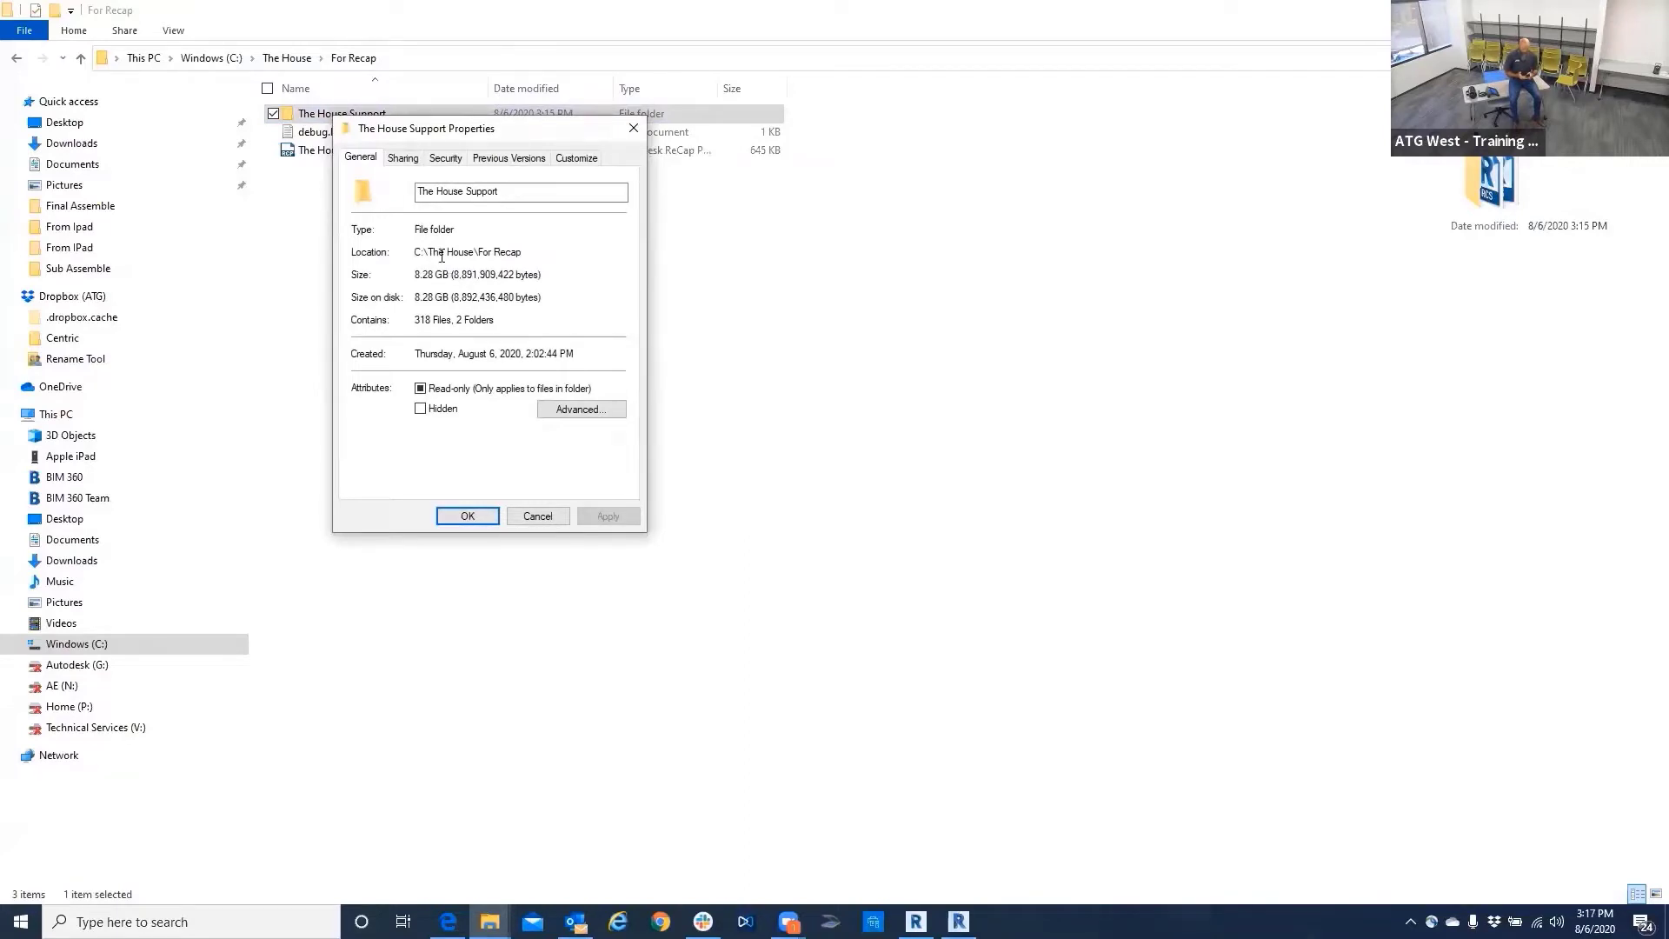
click(632, 131)
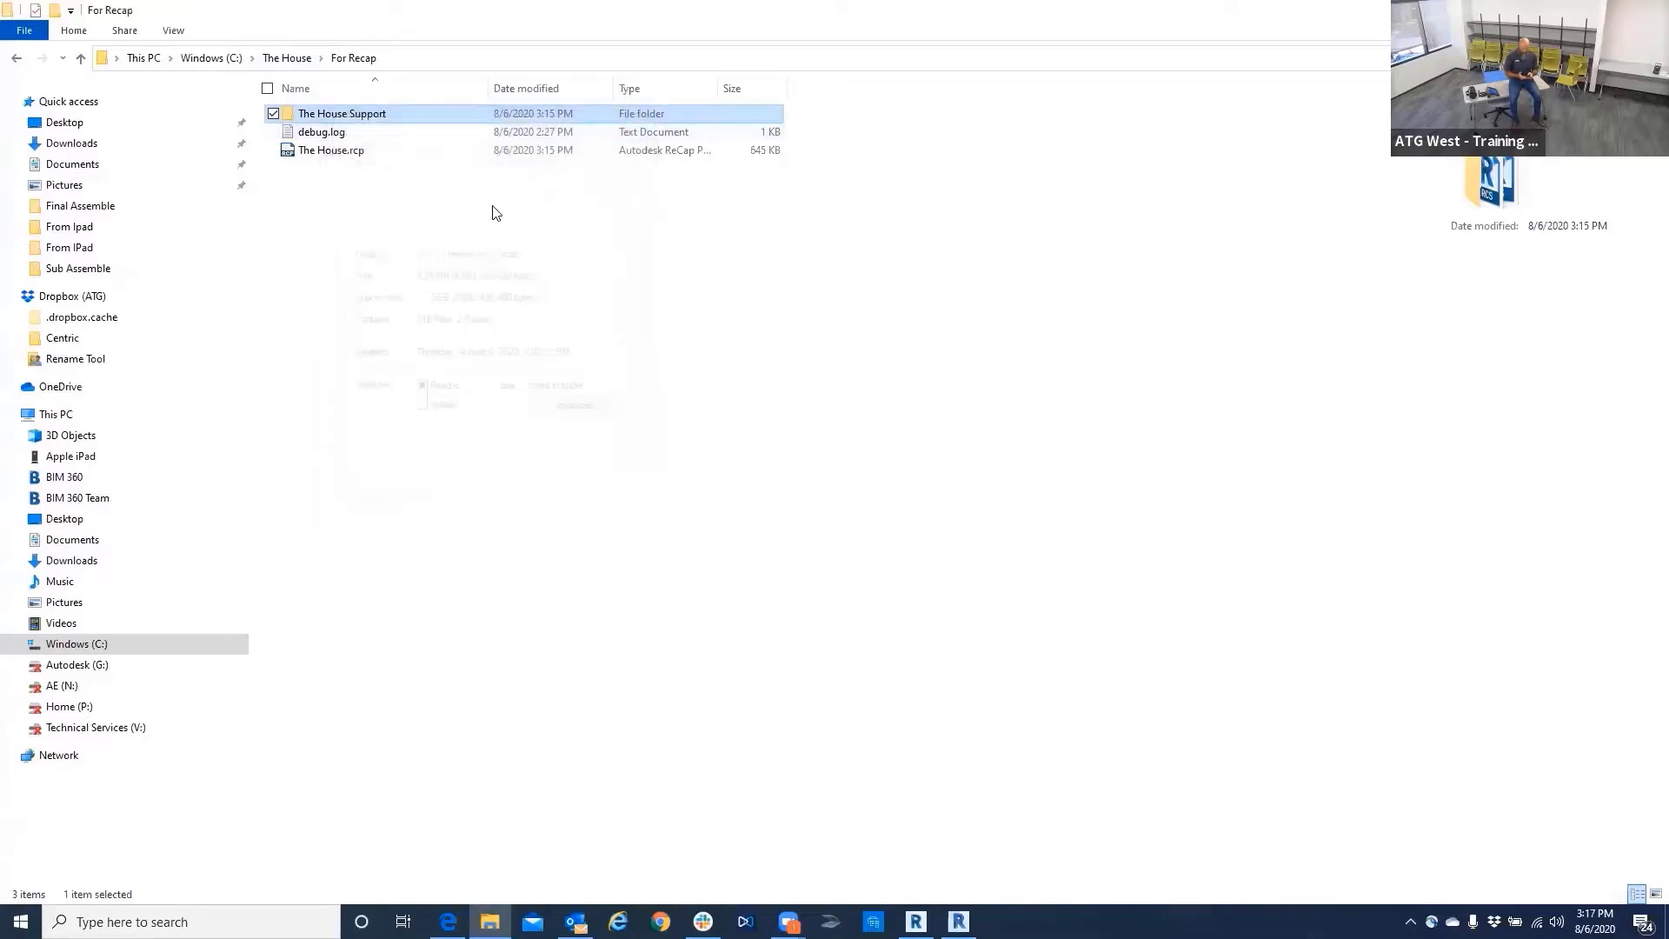
click(288, 57)
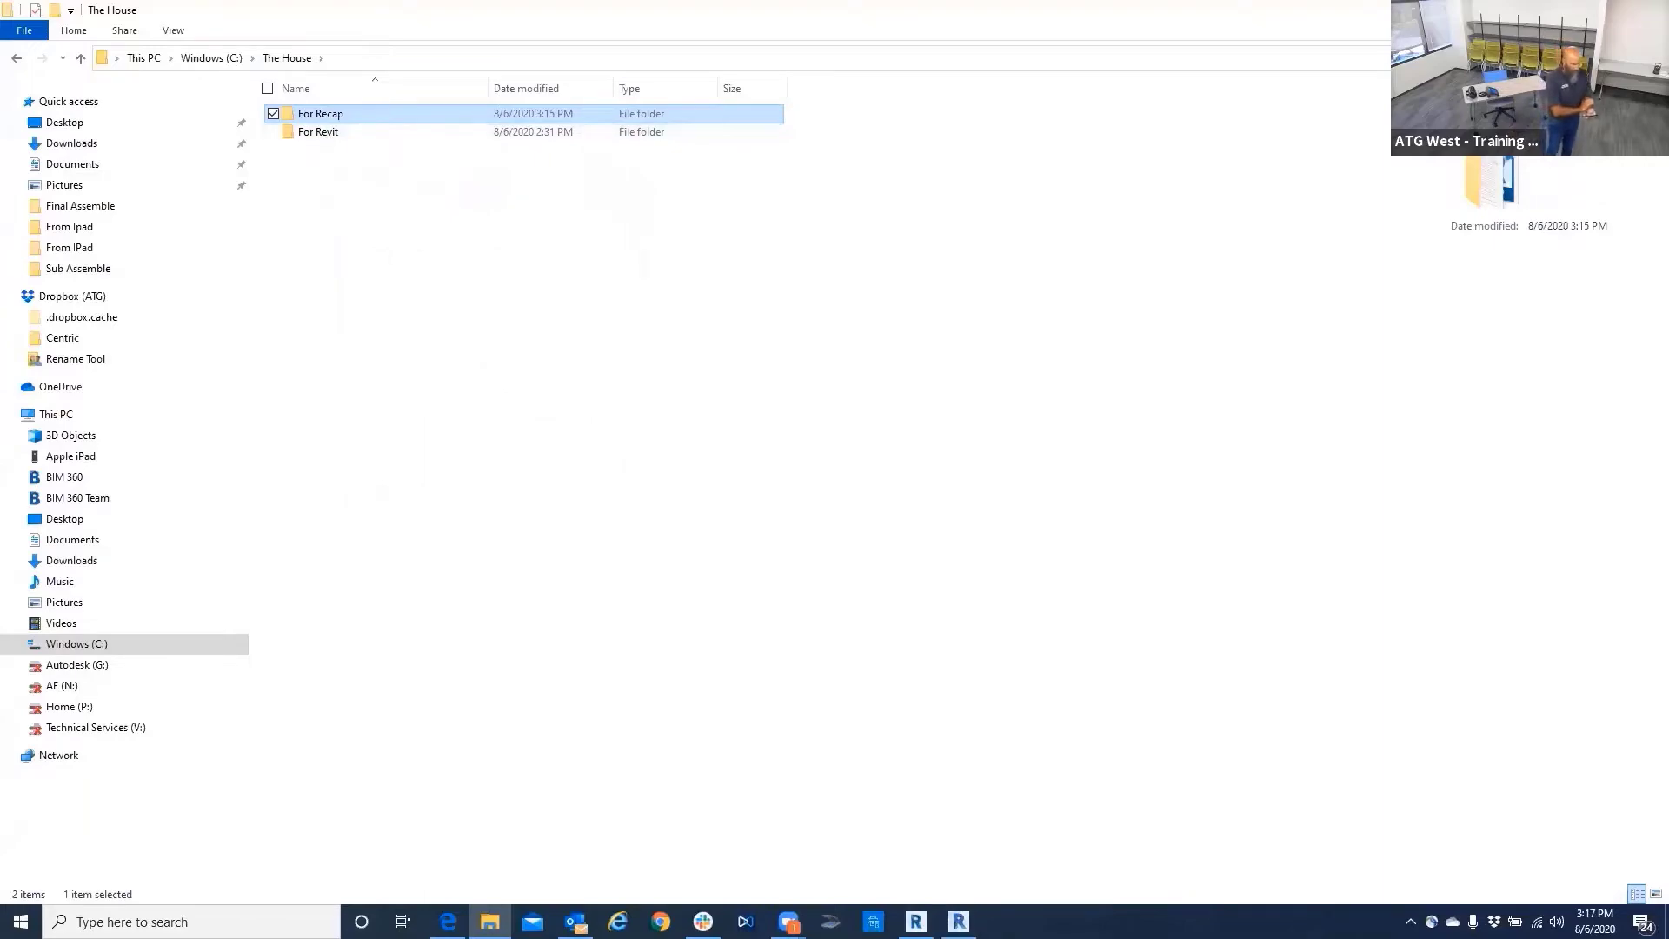
Look over Revit's North elevation, then switch back to ReCap Pro with Alt+Tab.
click(959, 922)
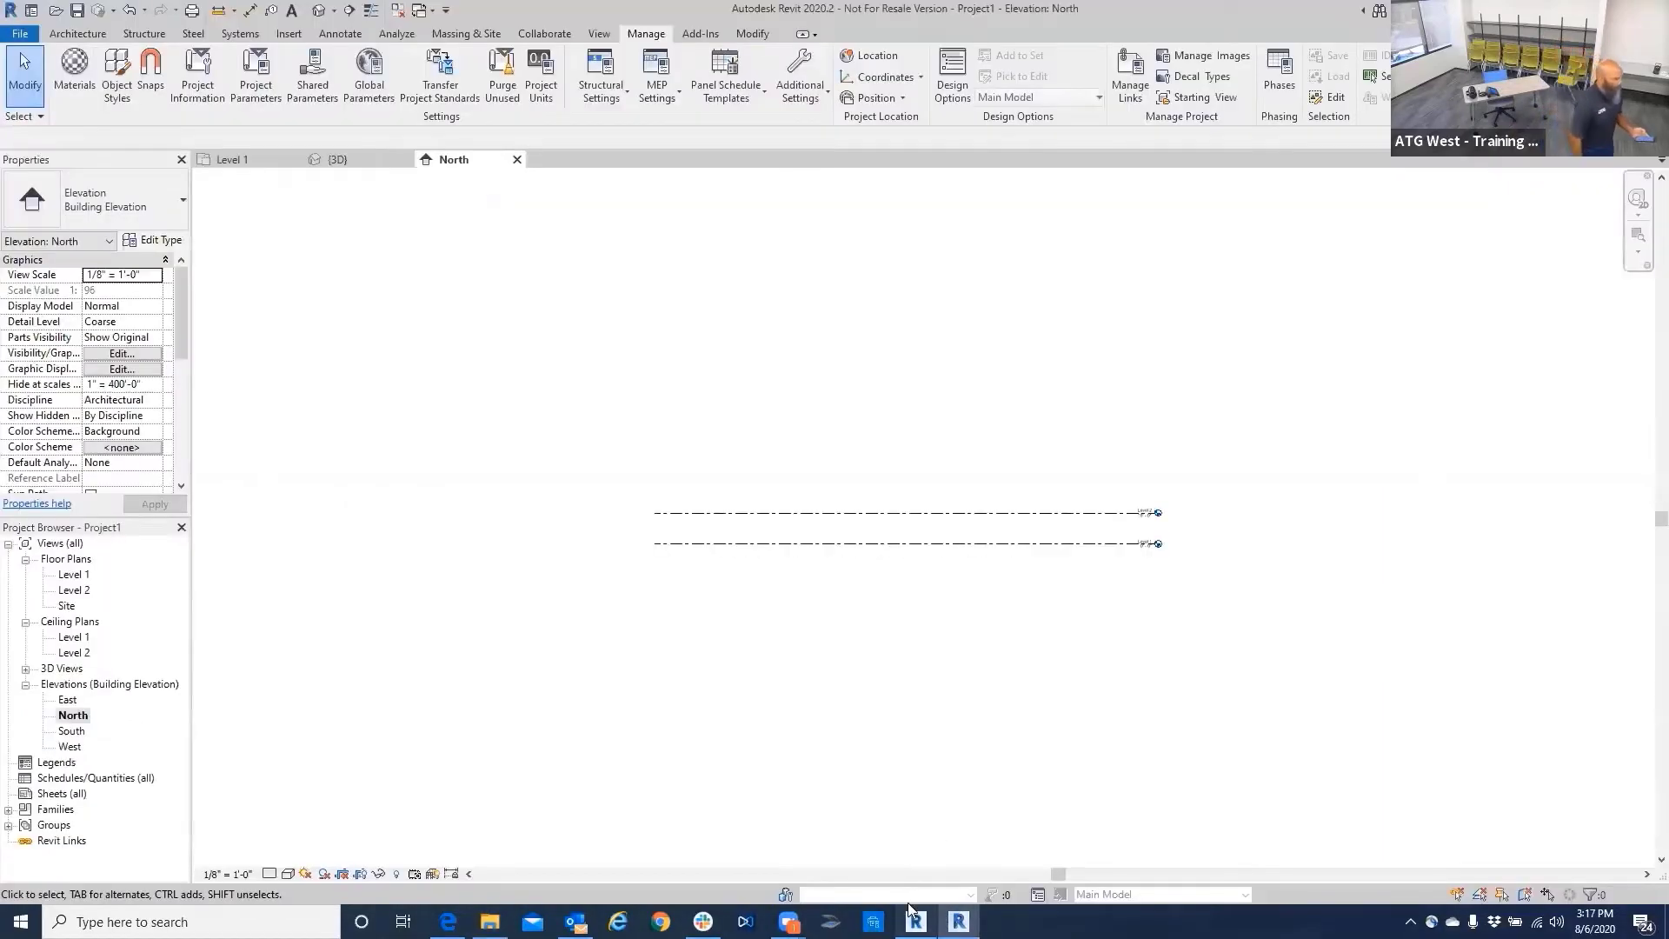
key(alt+Tab)
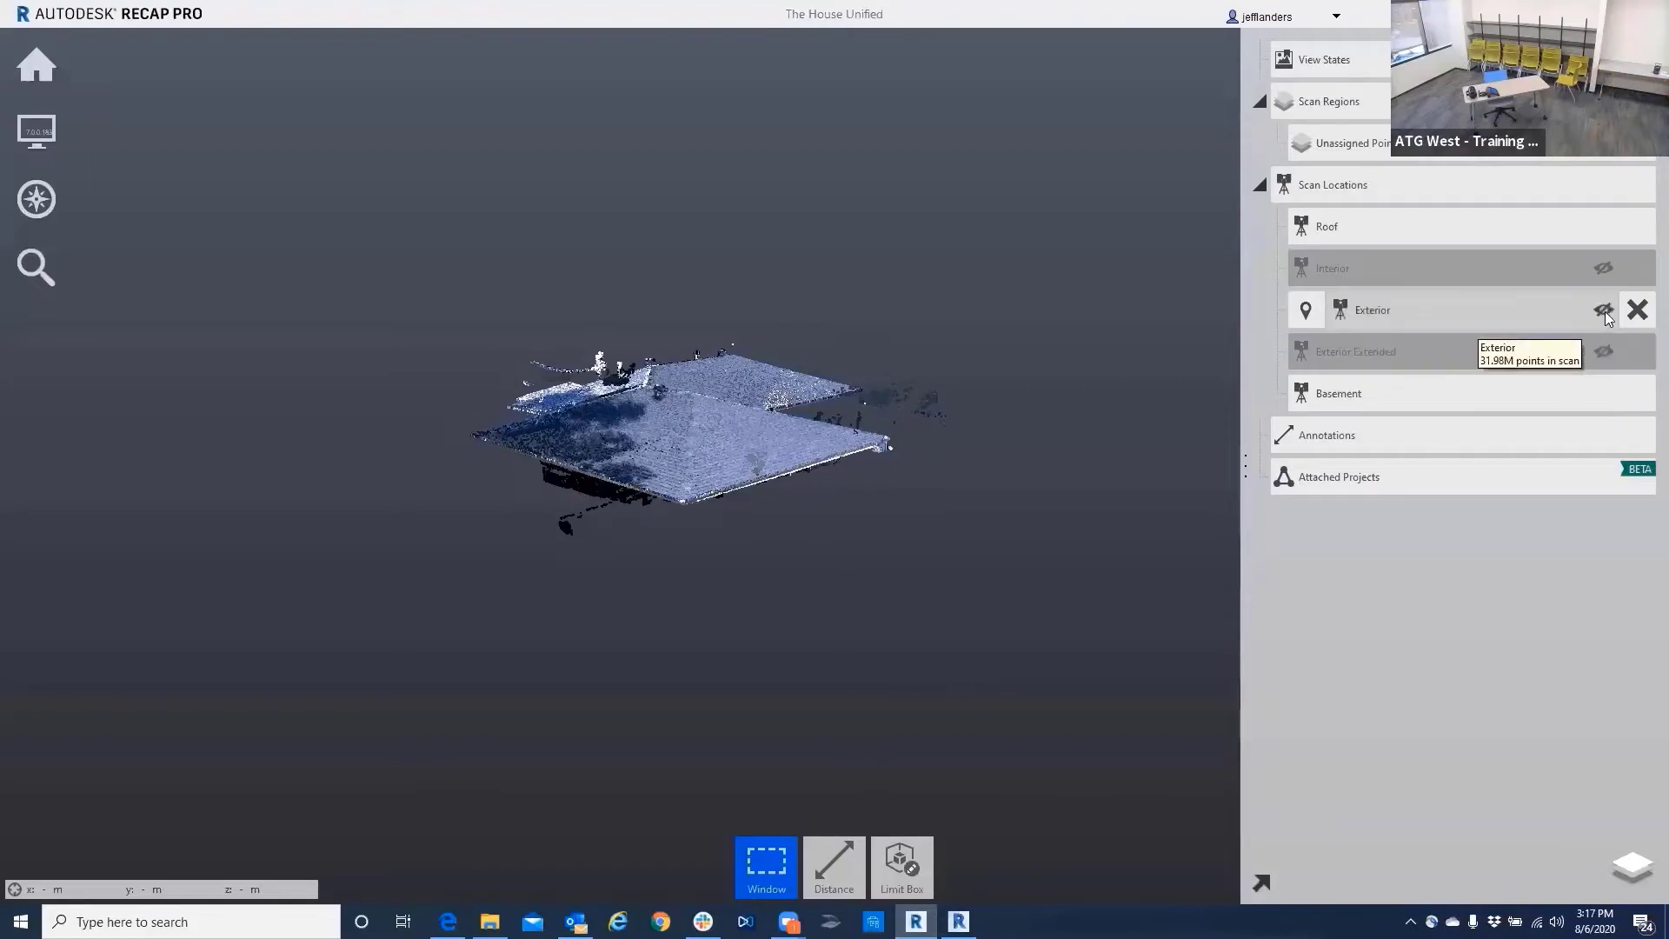
Show the Interior and Exterior Extended scans again, zoom into the house, then return to Revit.
click(1604, 268)
click(1603, 352)
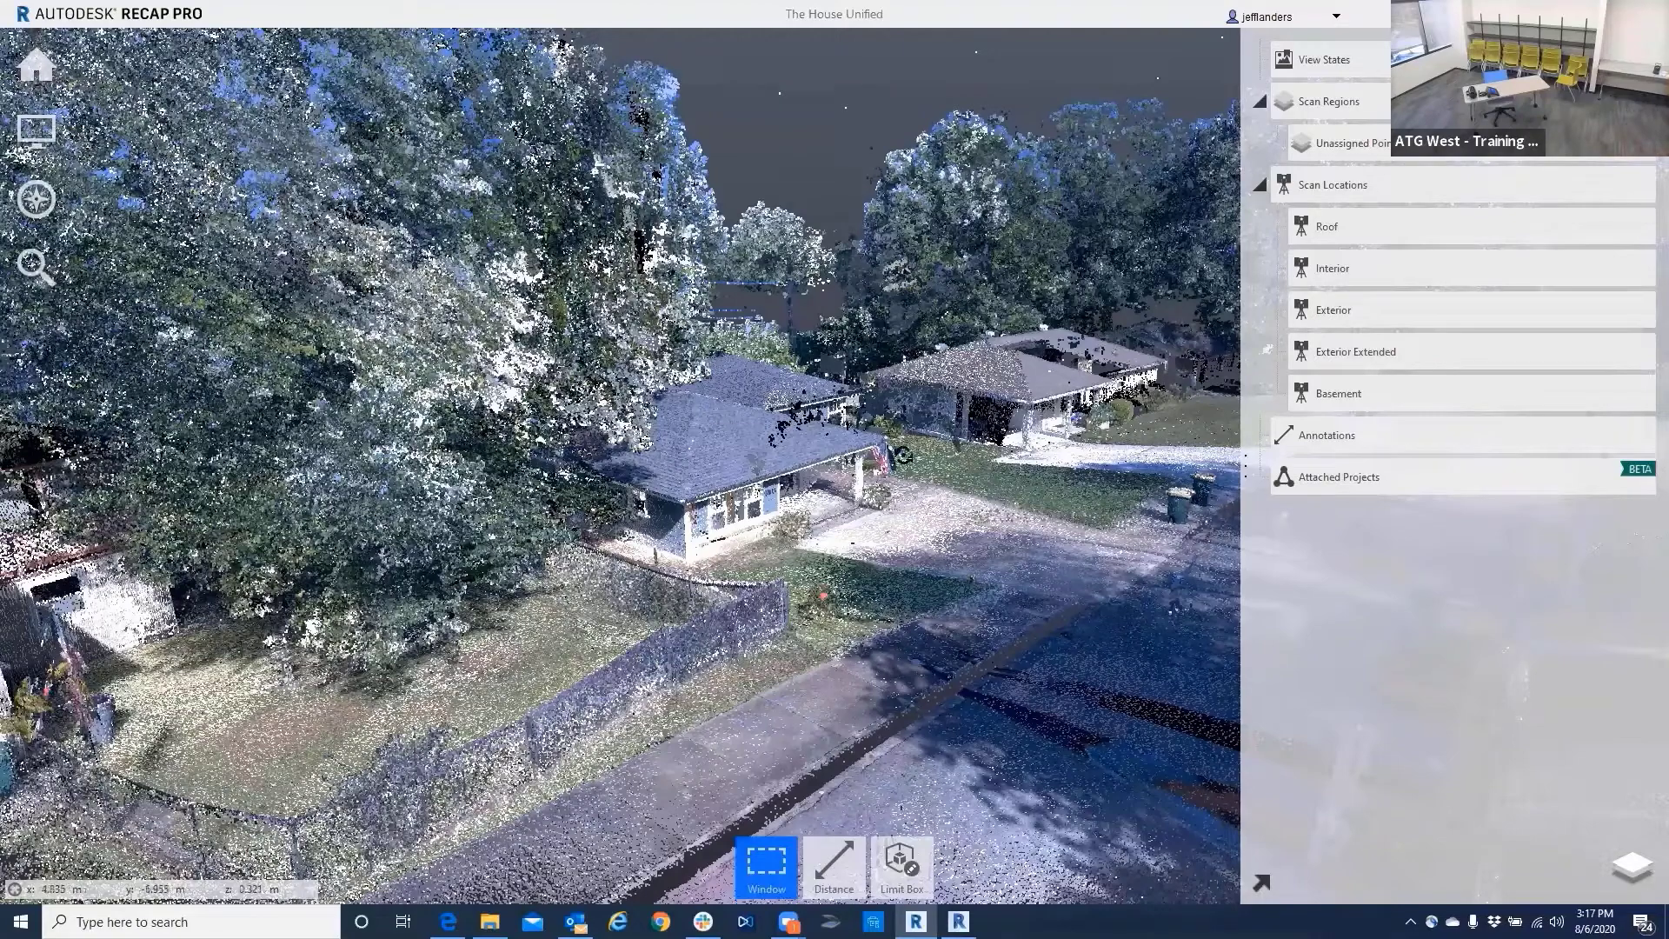
scroll(767, 475, up, 2)
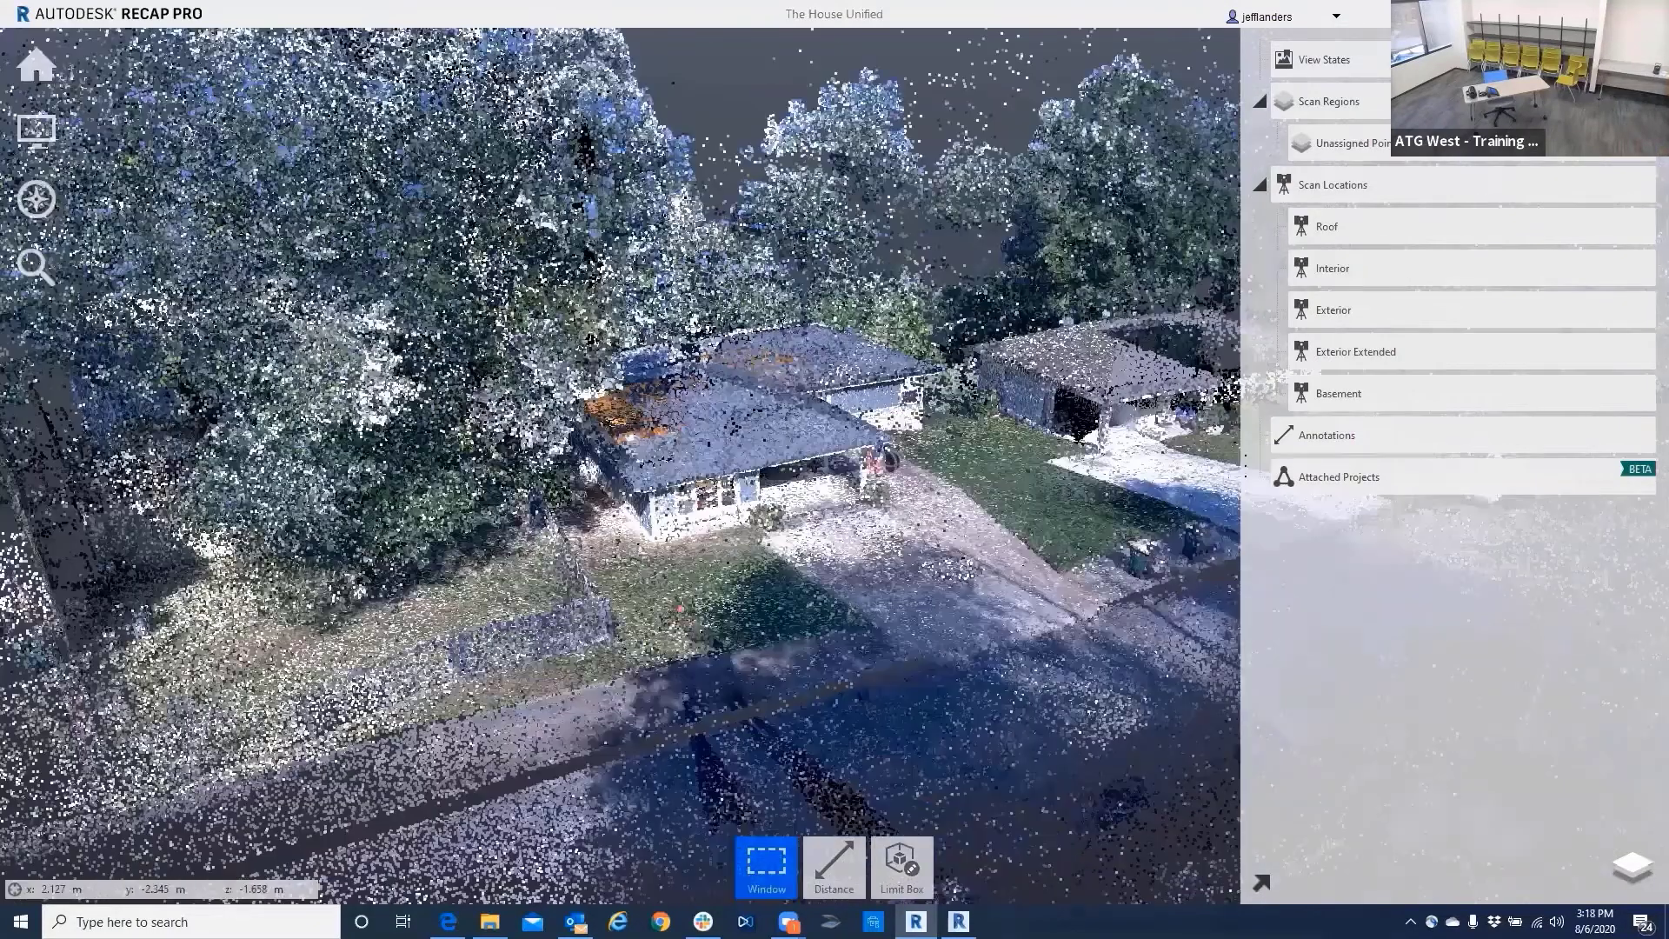
mouse_move(959, 919)
click(959, 848)
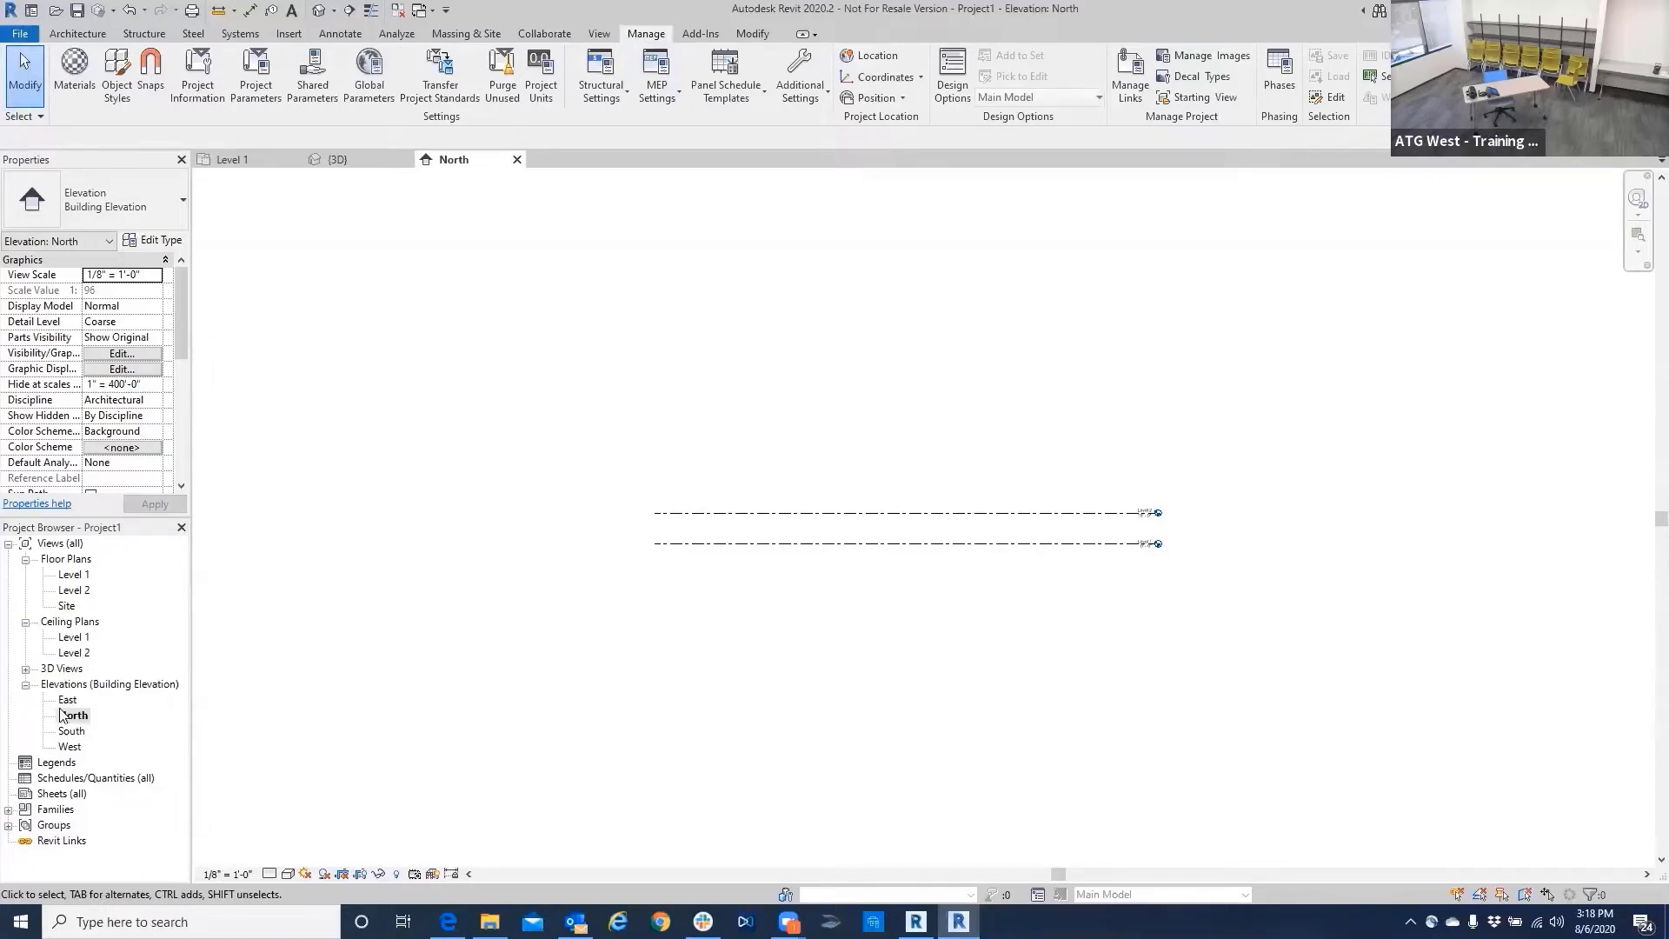
Link The House Unified.rcp as a point cloud with Auto - Center to Center positioning.
click(25, 668)
click(68, 685)
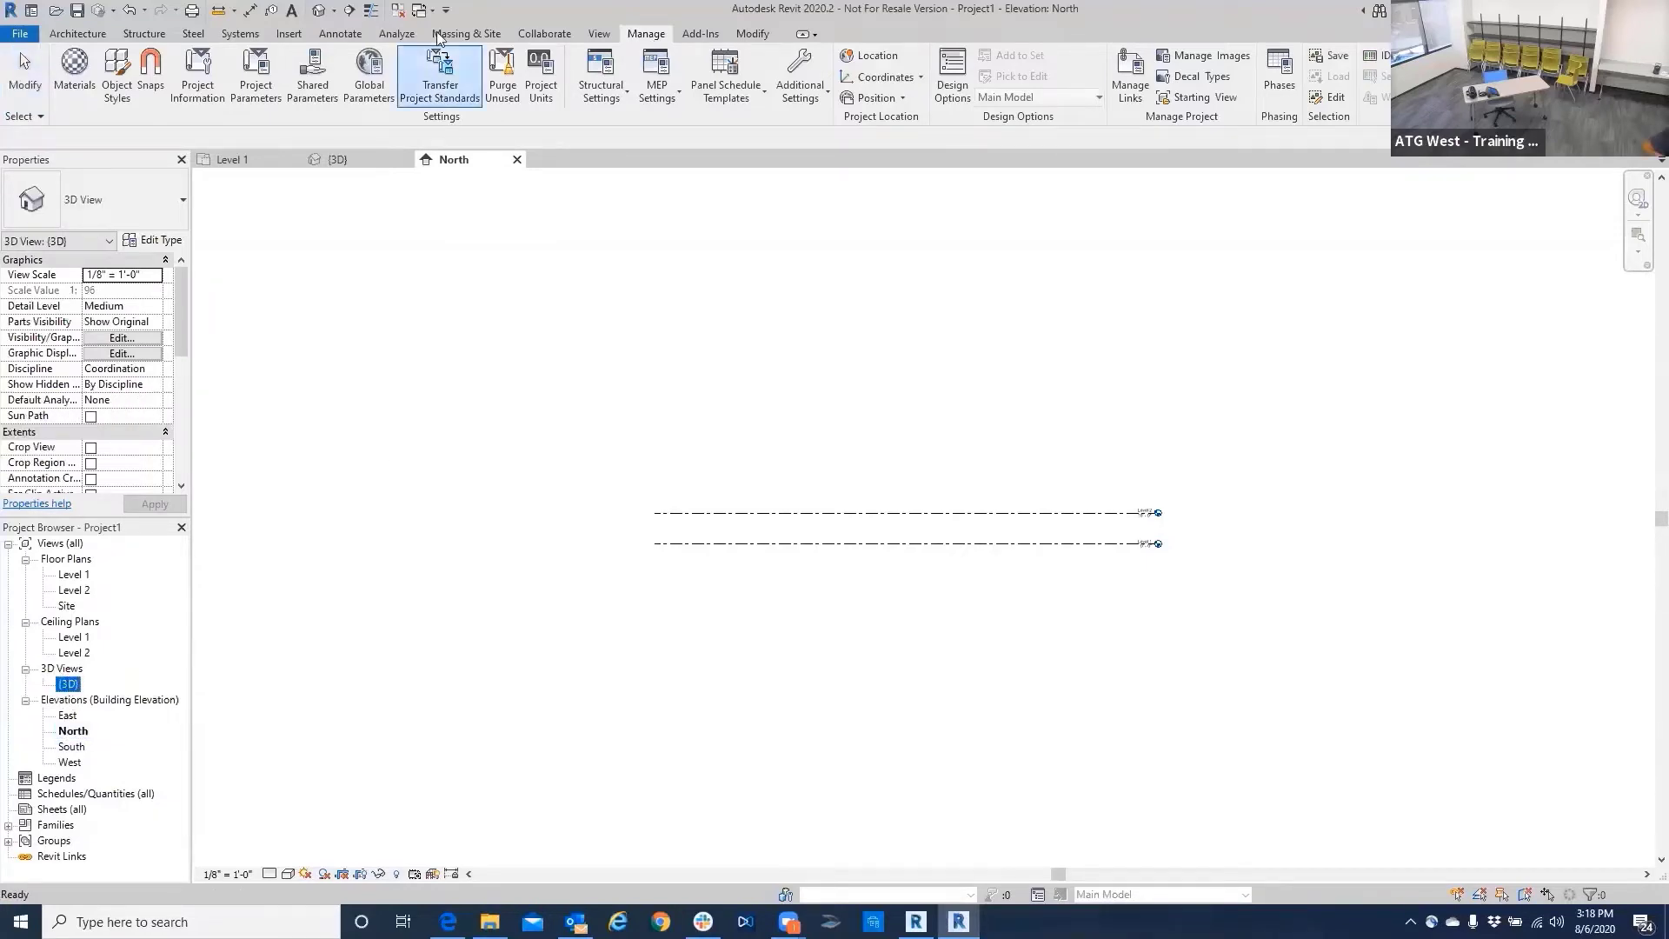
click(291, 34)
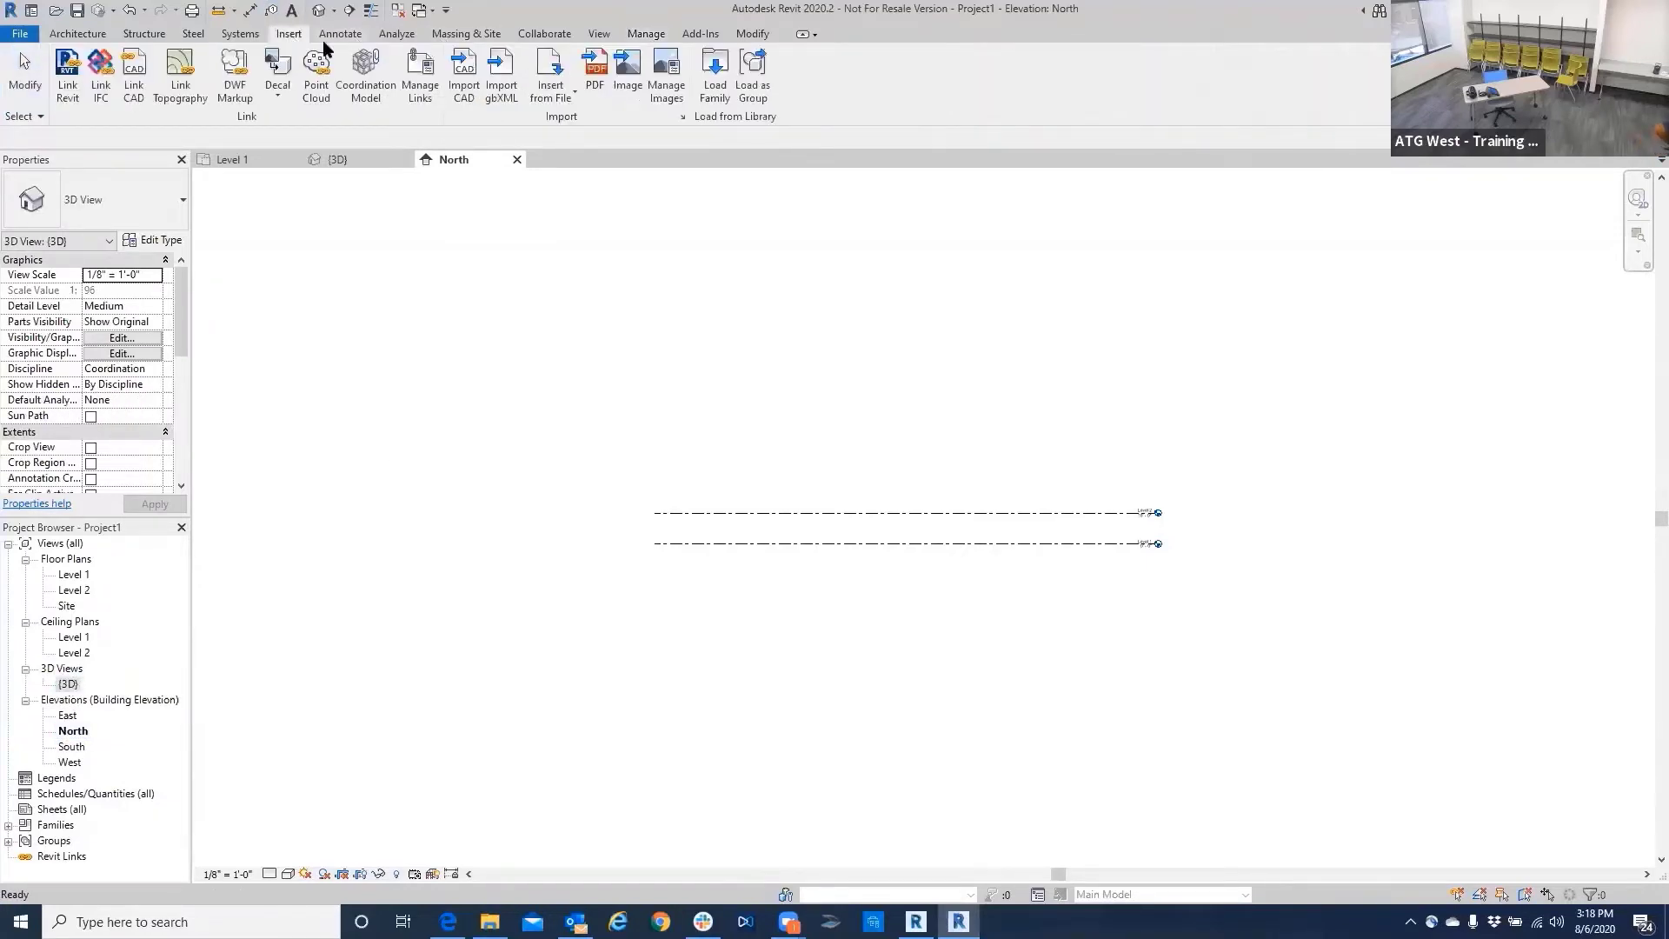
click(316, 68)
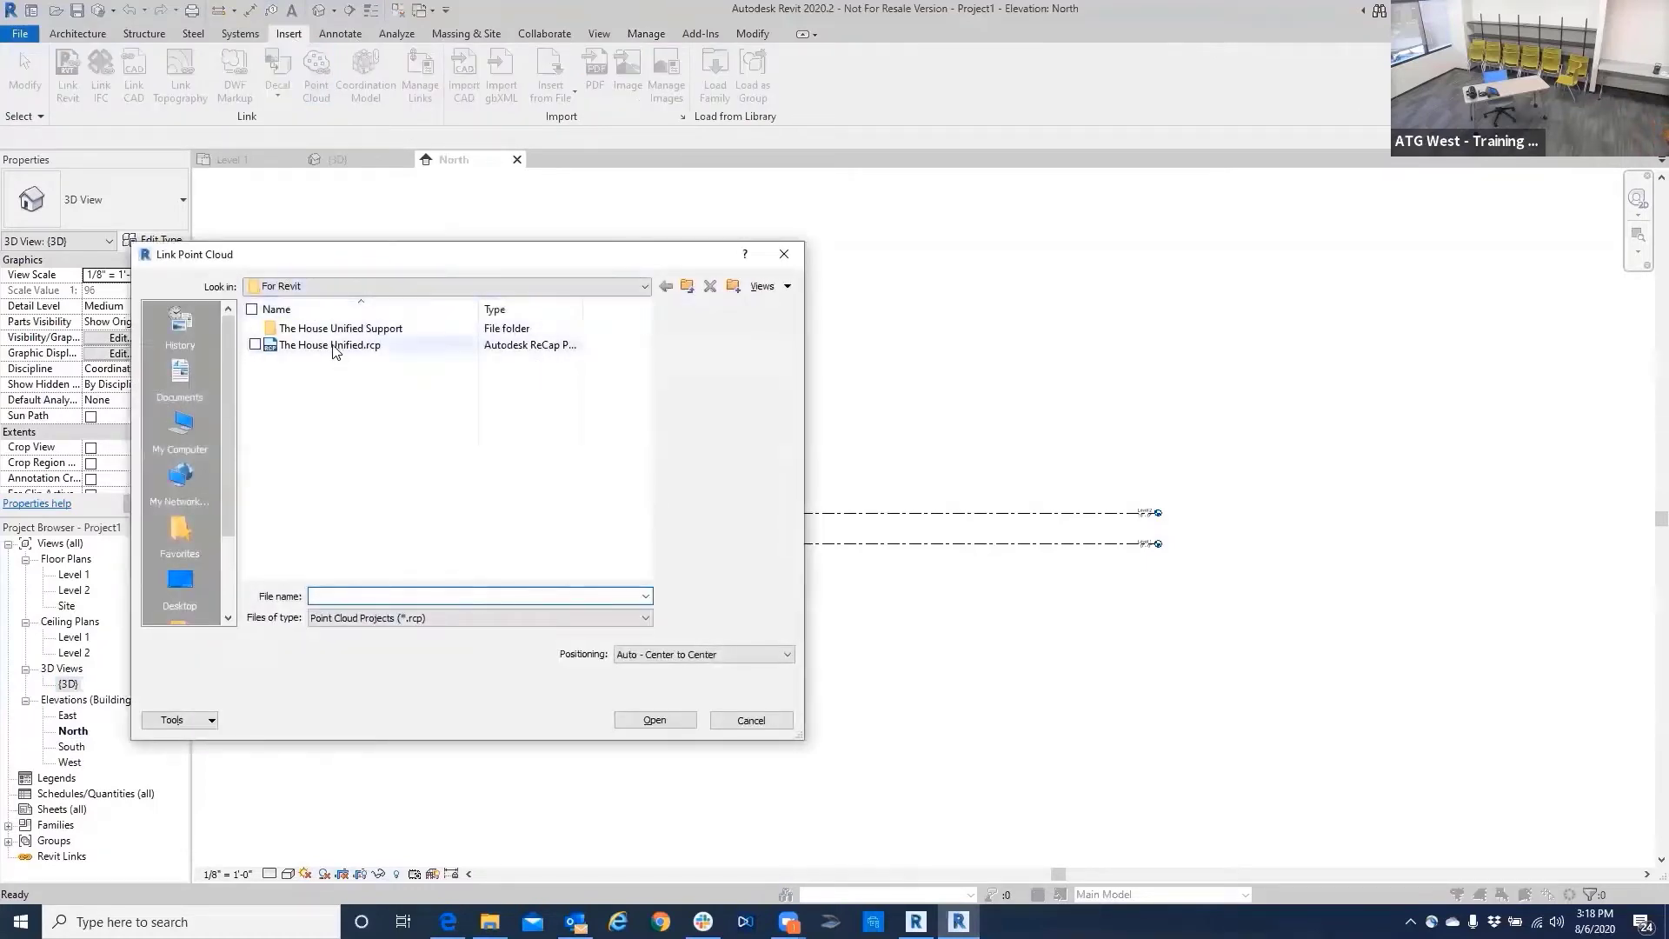
click(333, 349)
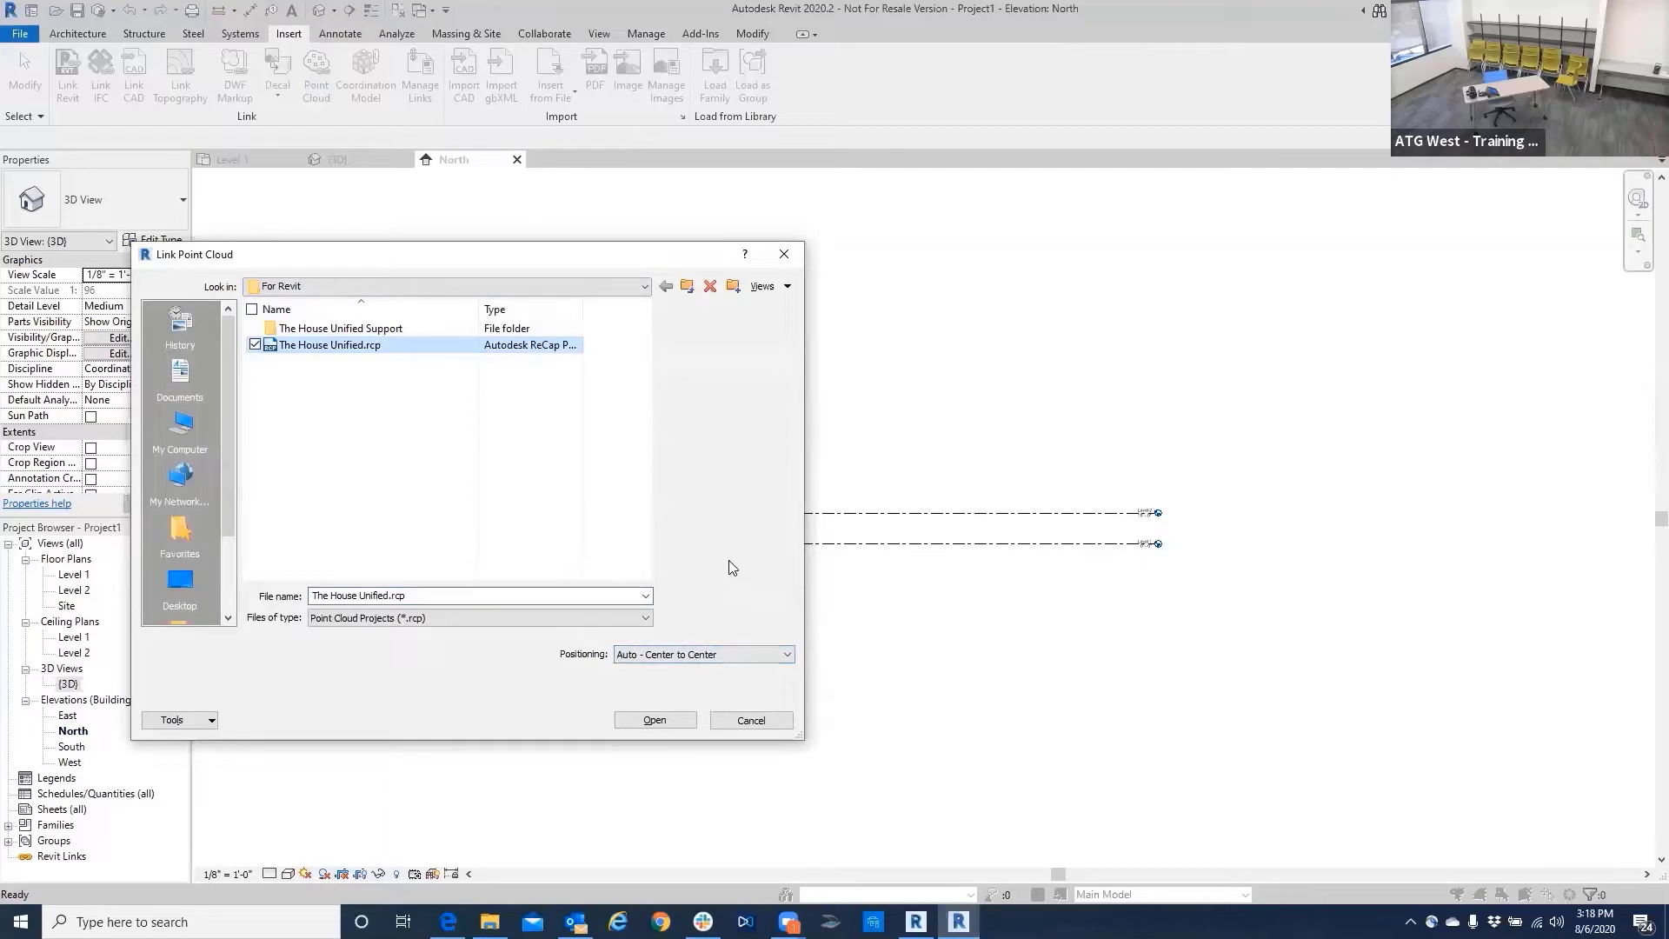
click(654, 720)
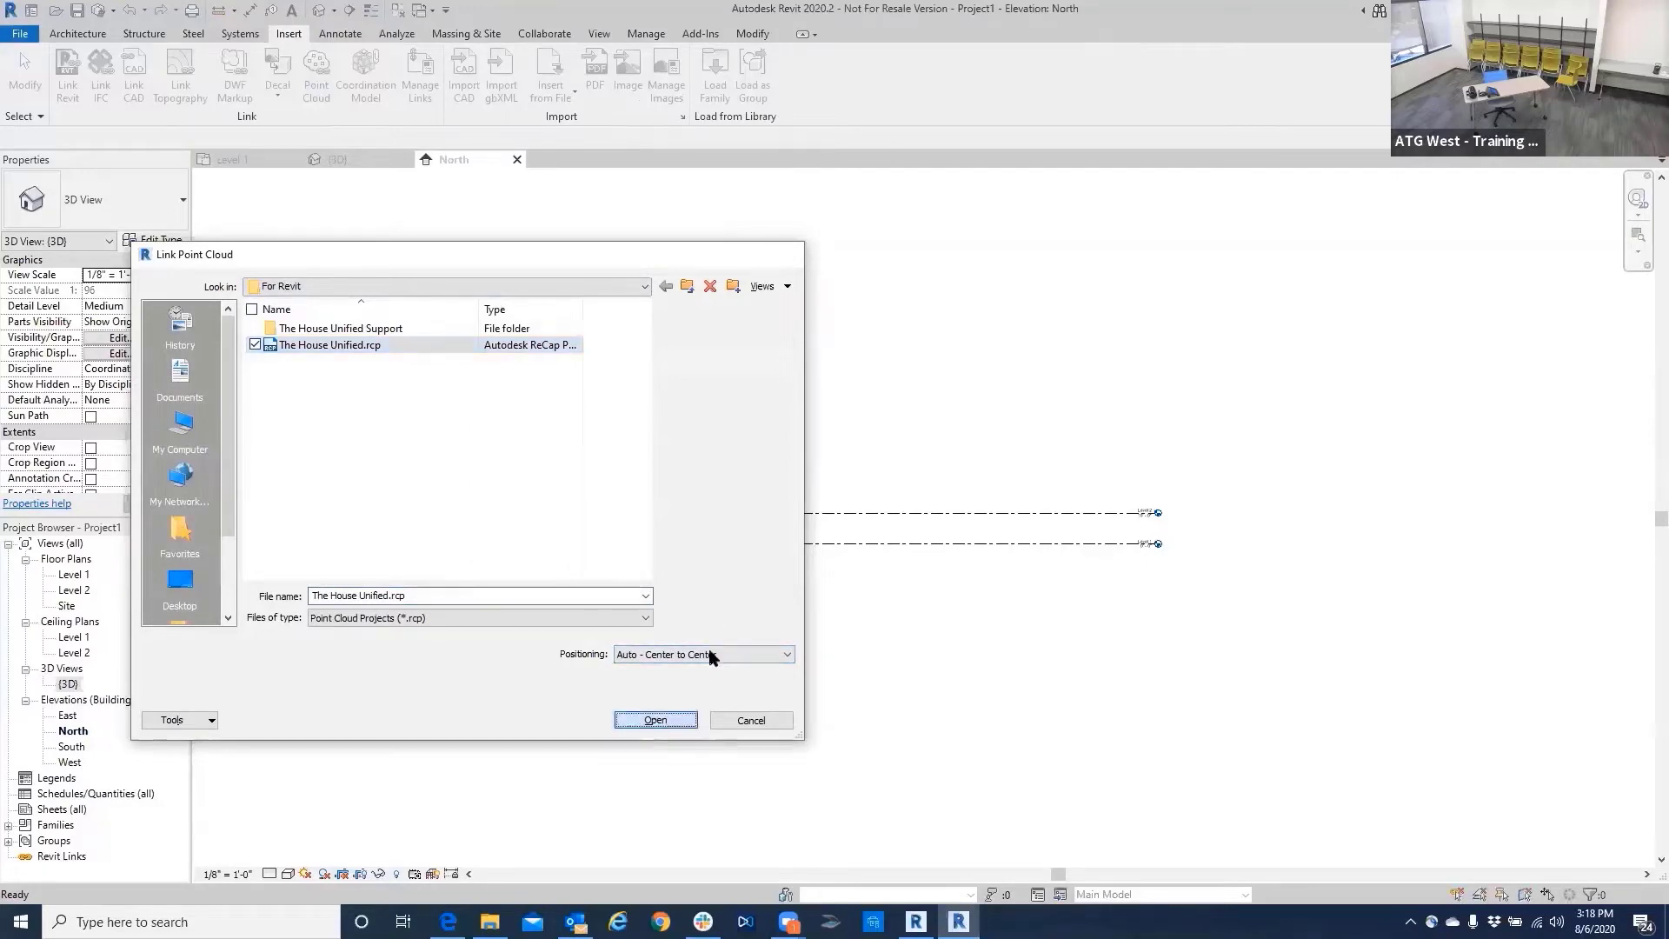
In North's VG Point Clouds settings, uncheck the Exterior Extended and Exterior scan locations.
scroll(805, 591, down, 2)
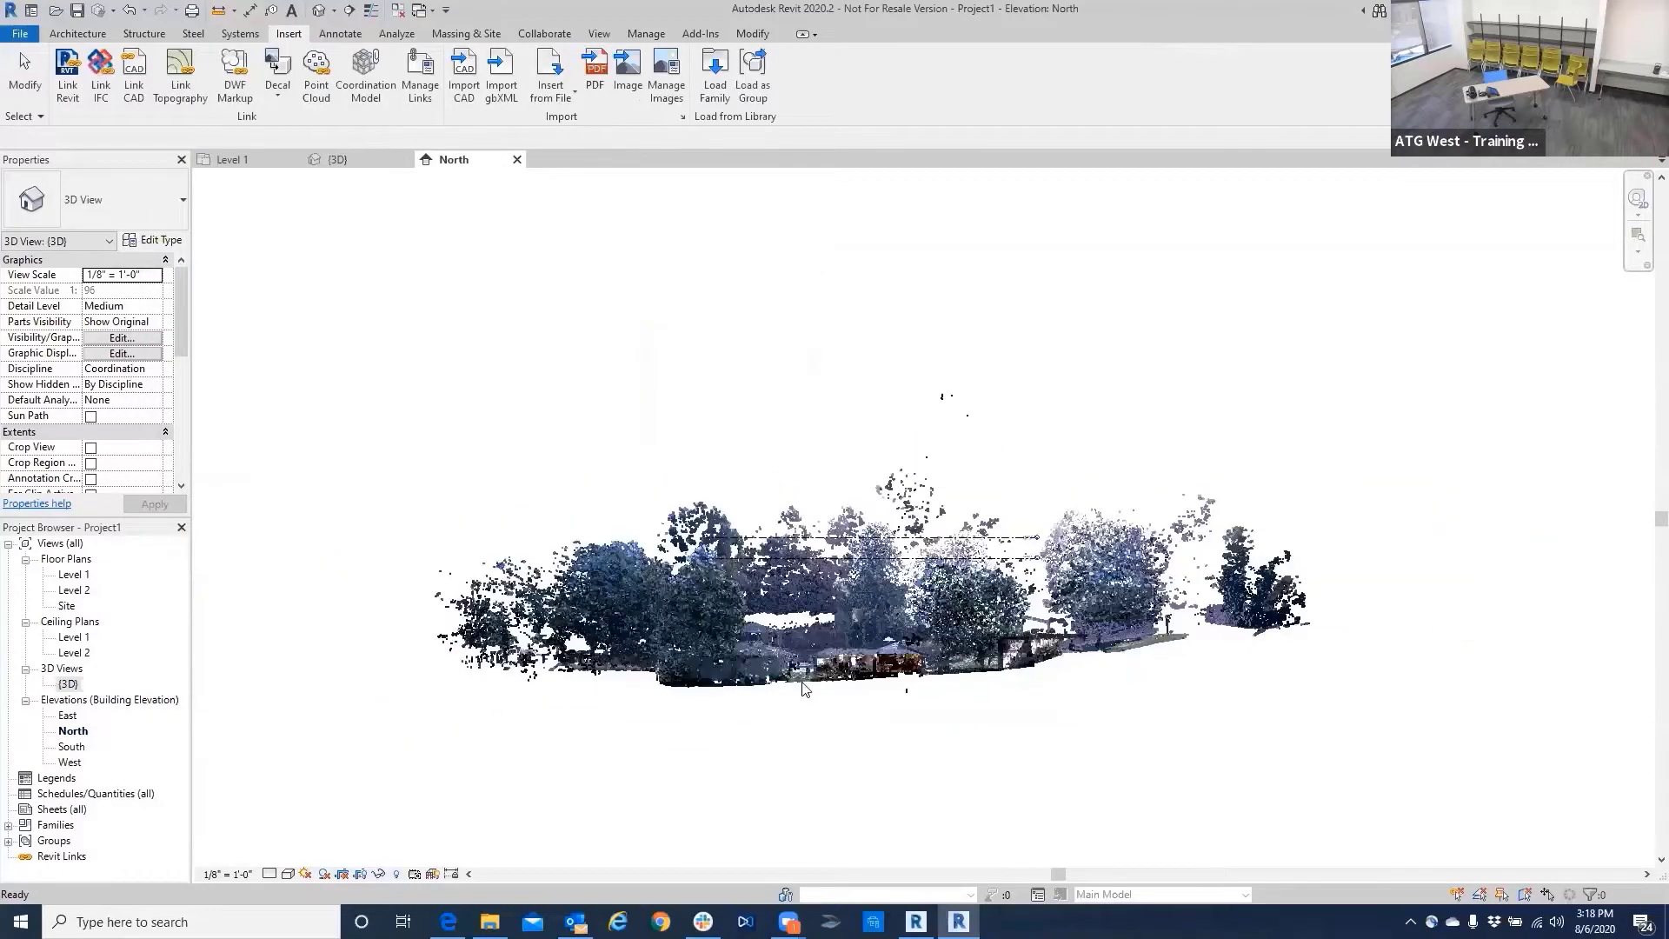
right_click(816, 637)
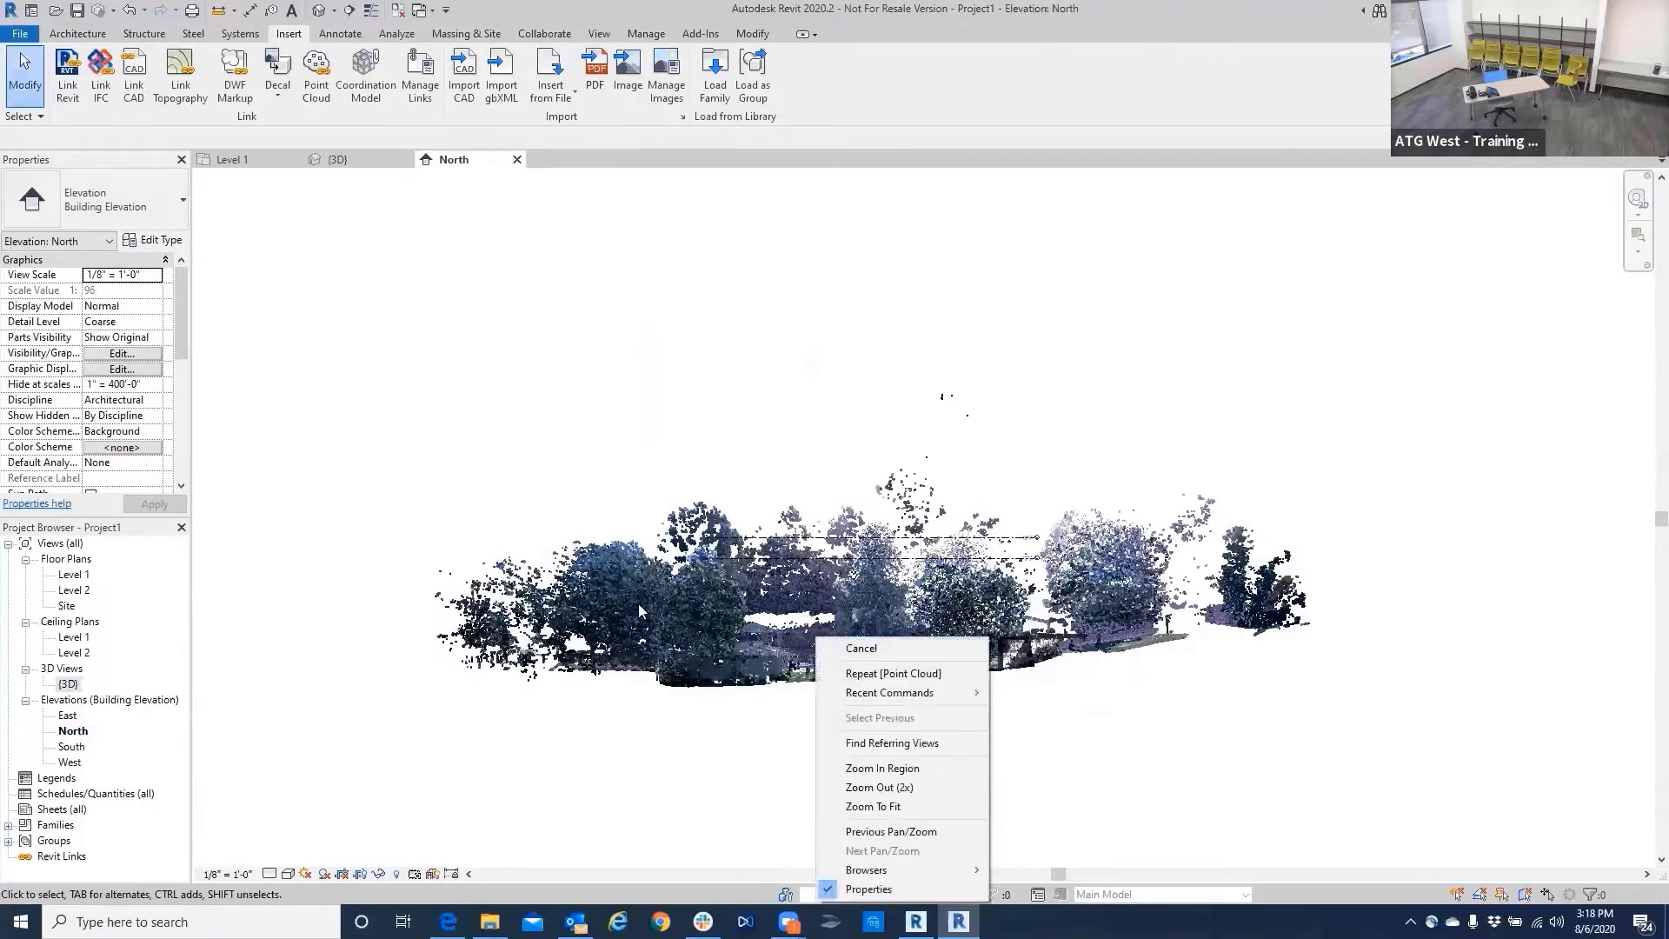
click(582, 401)
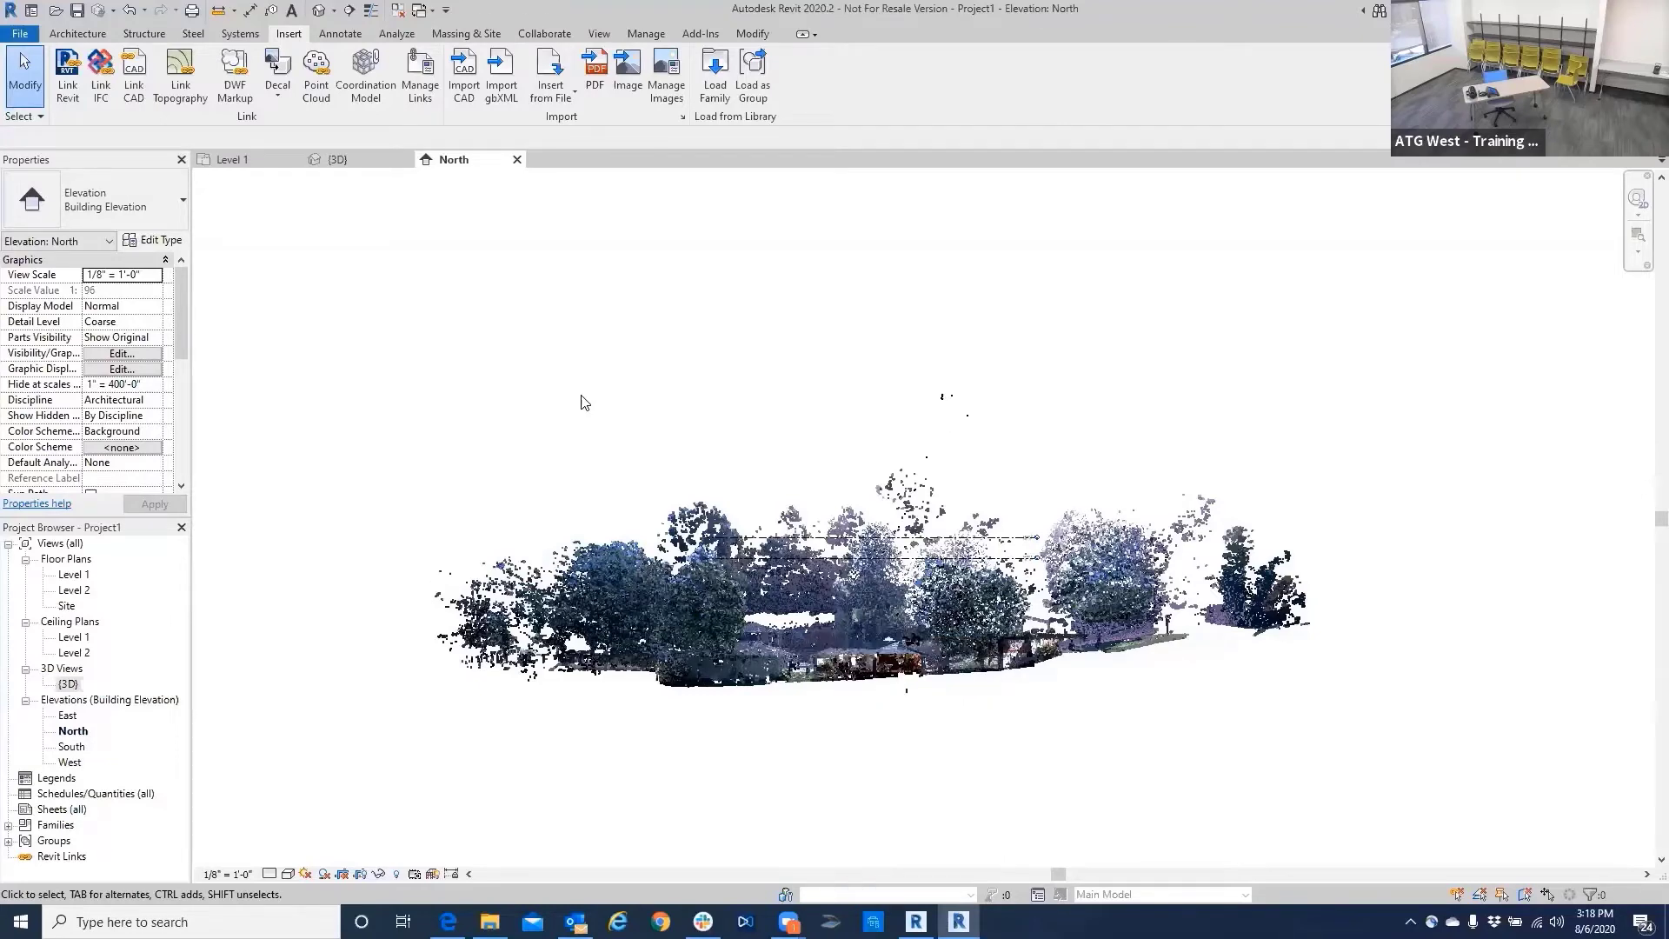
key(v)
key(g)
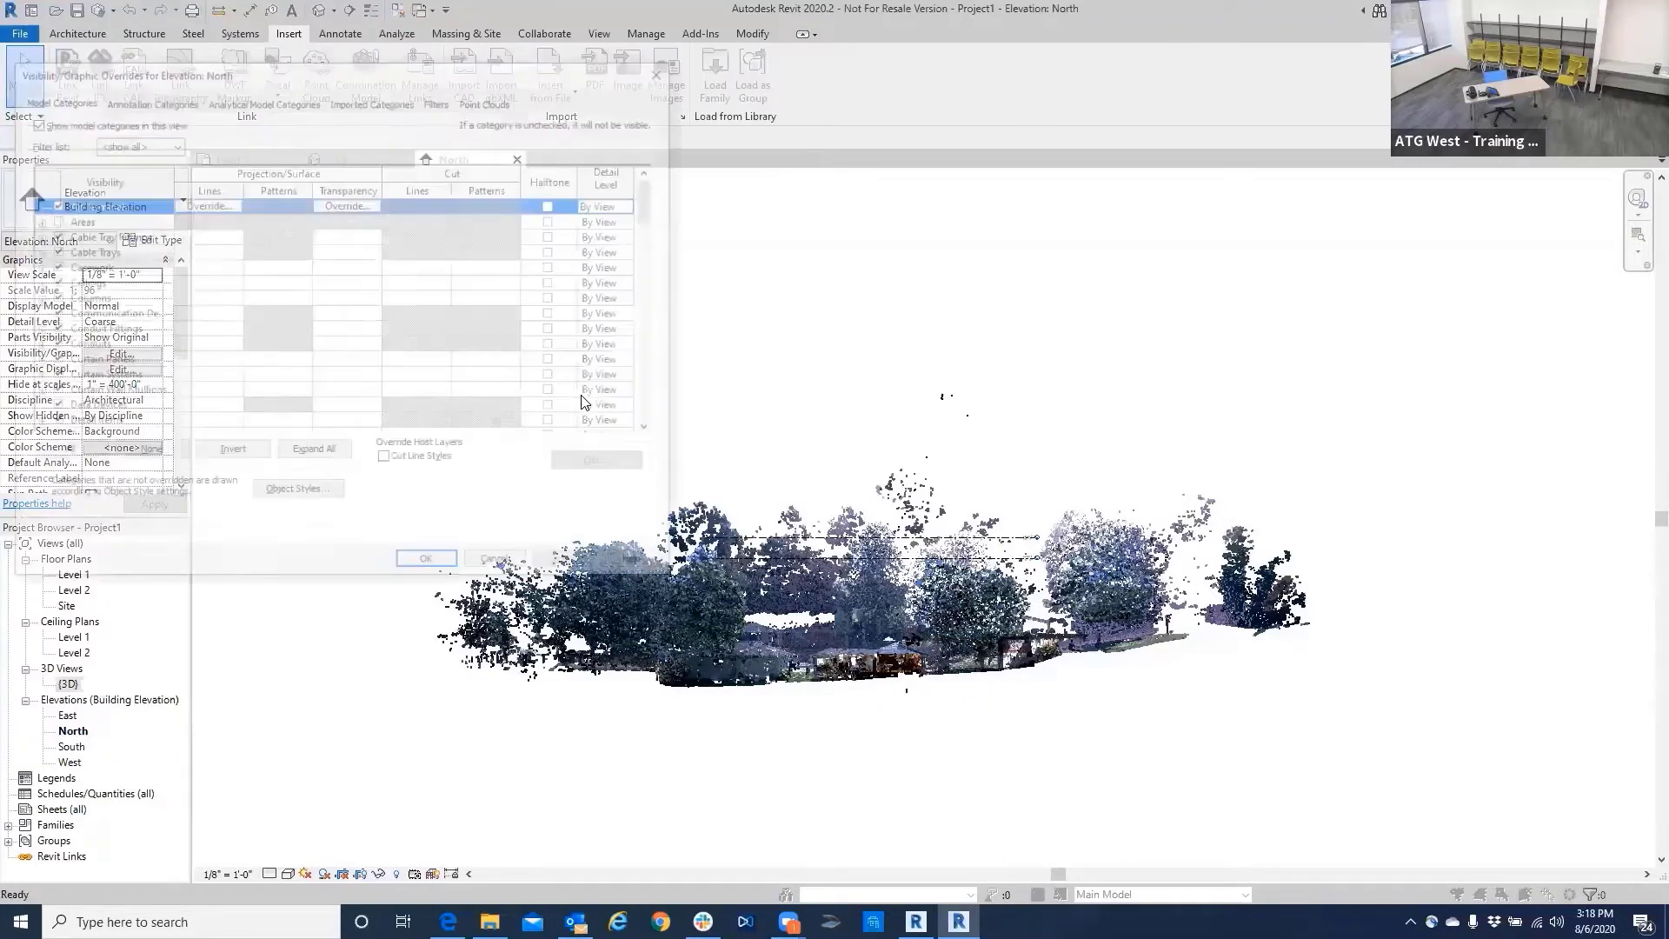
click(490, 97)
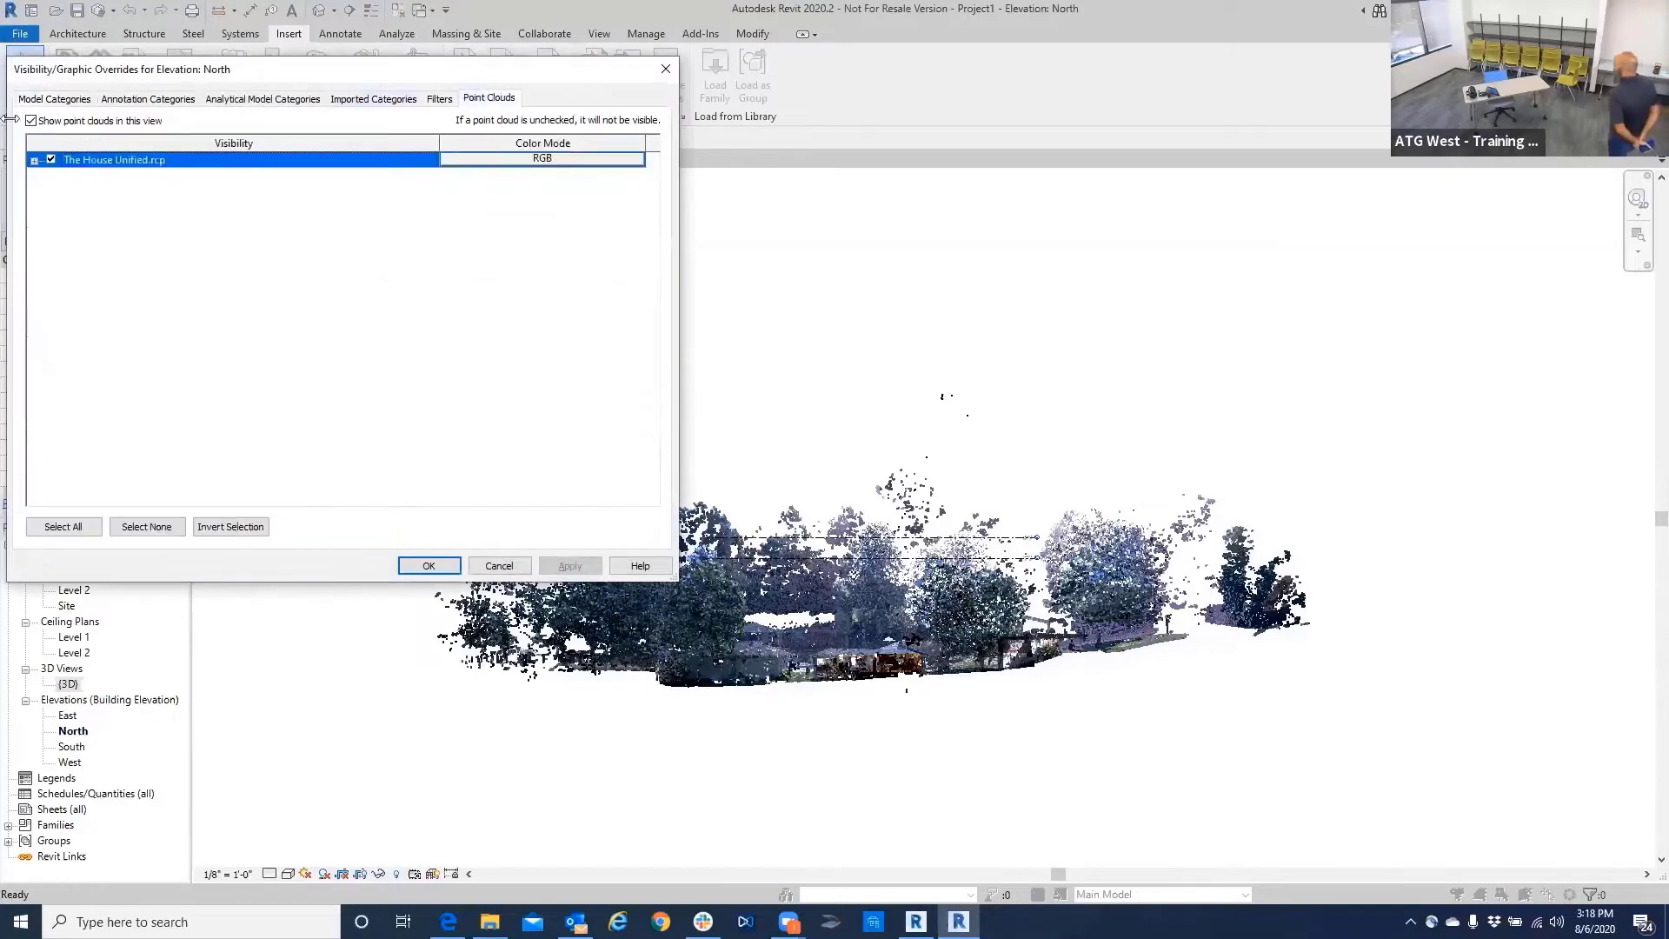
click(34, 162)
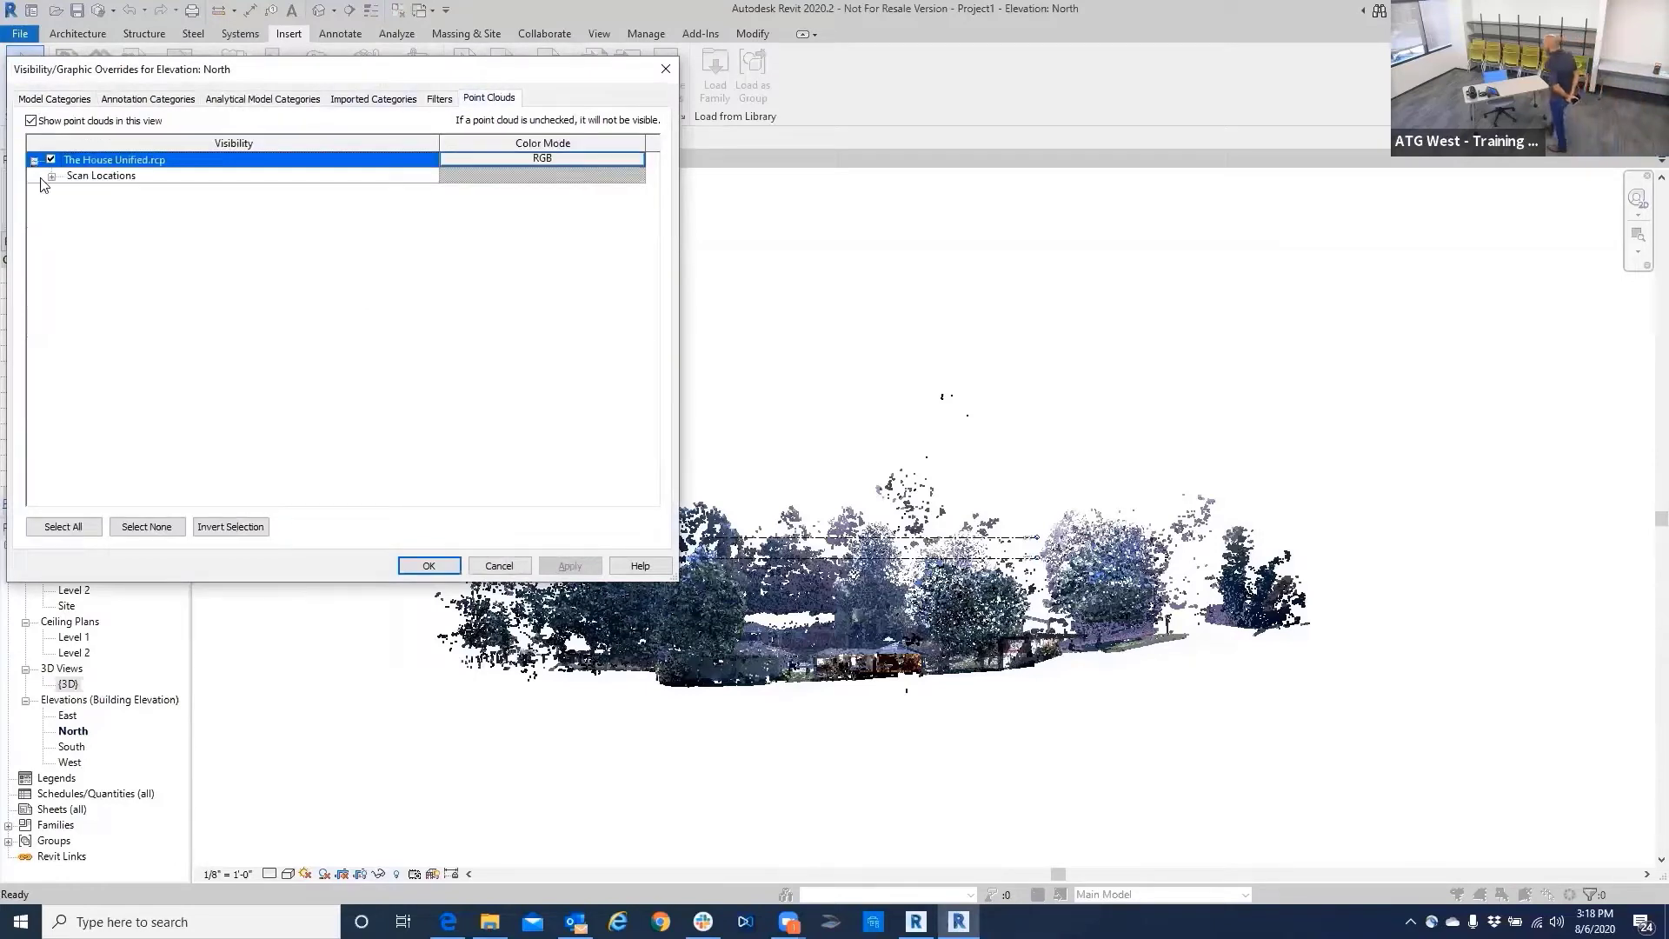
click(52, 177)
click(52, 177)
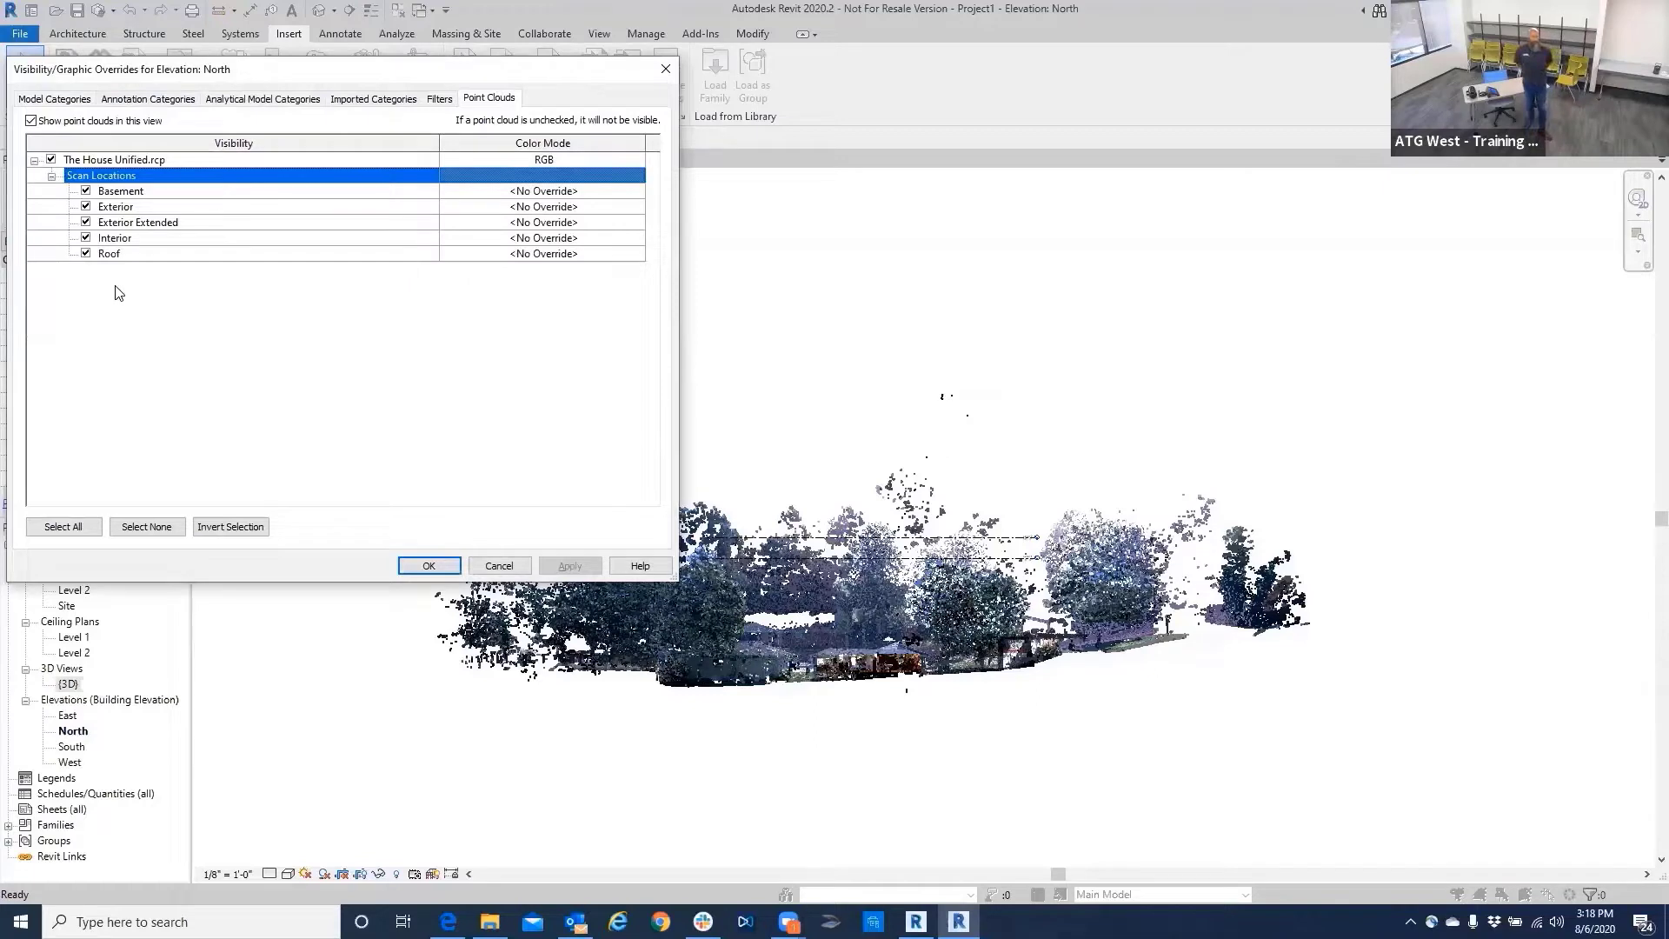
click(84, 222)
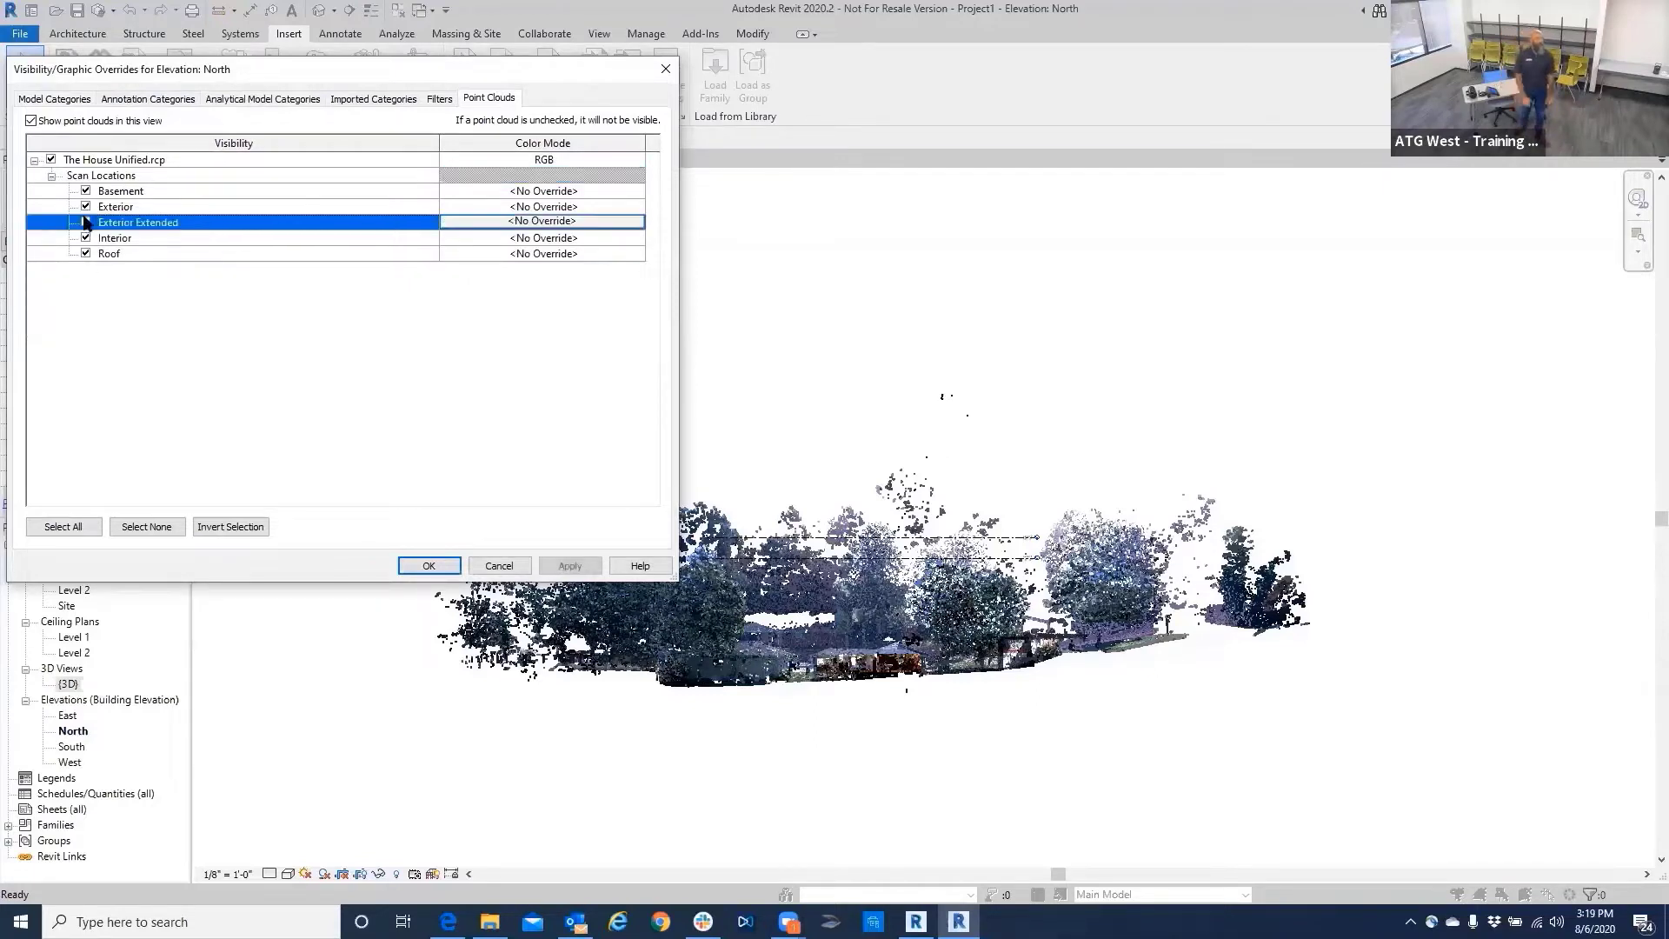
click(86, 207)
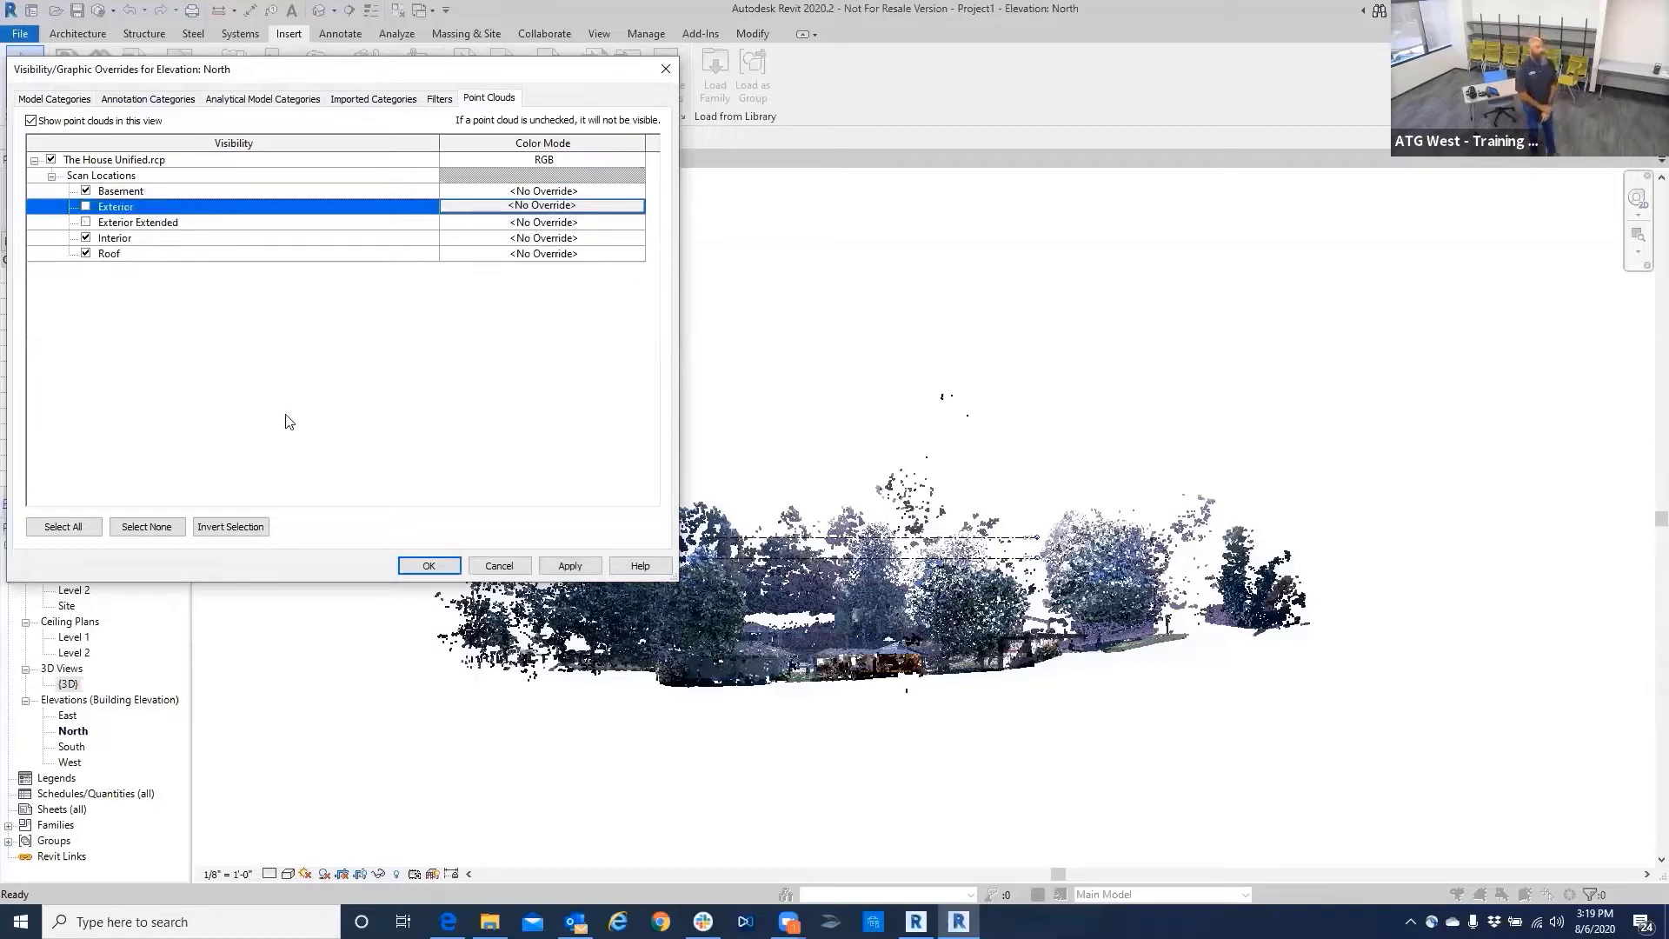
click(429, 566)
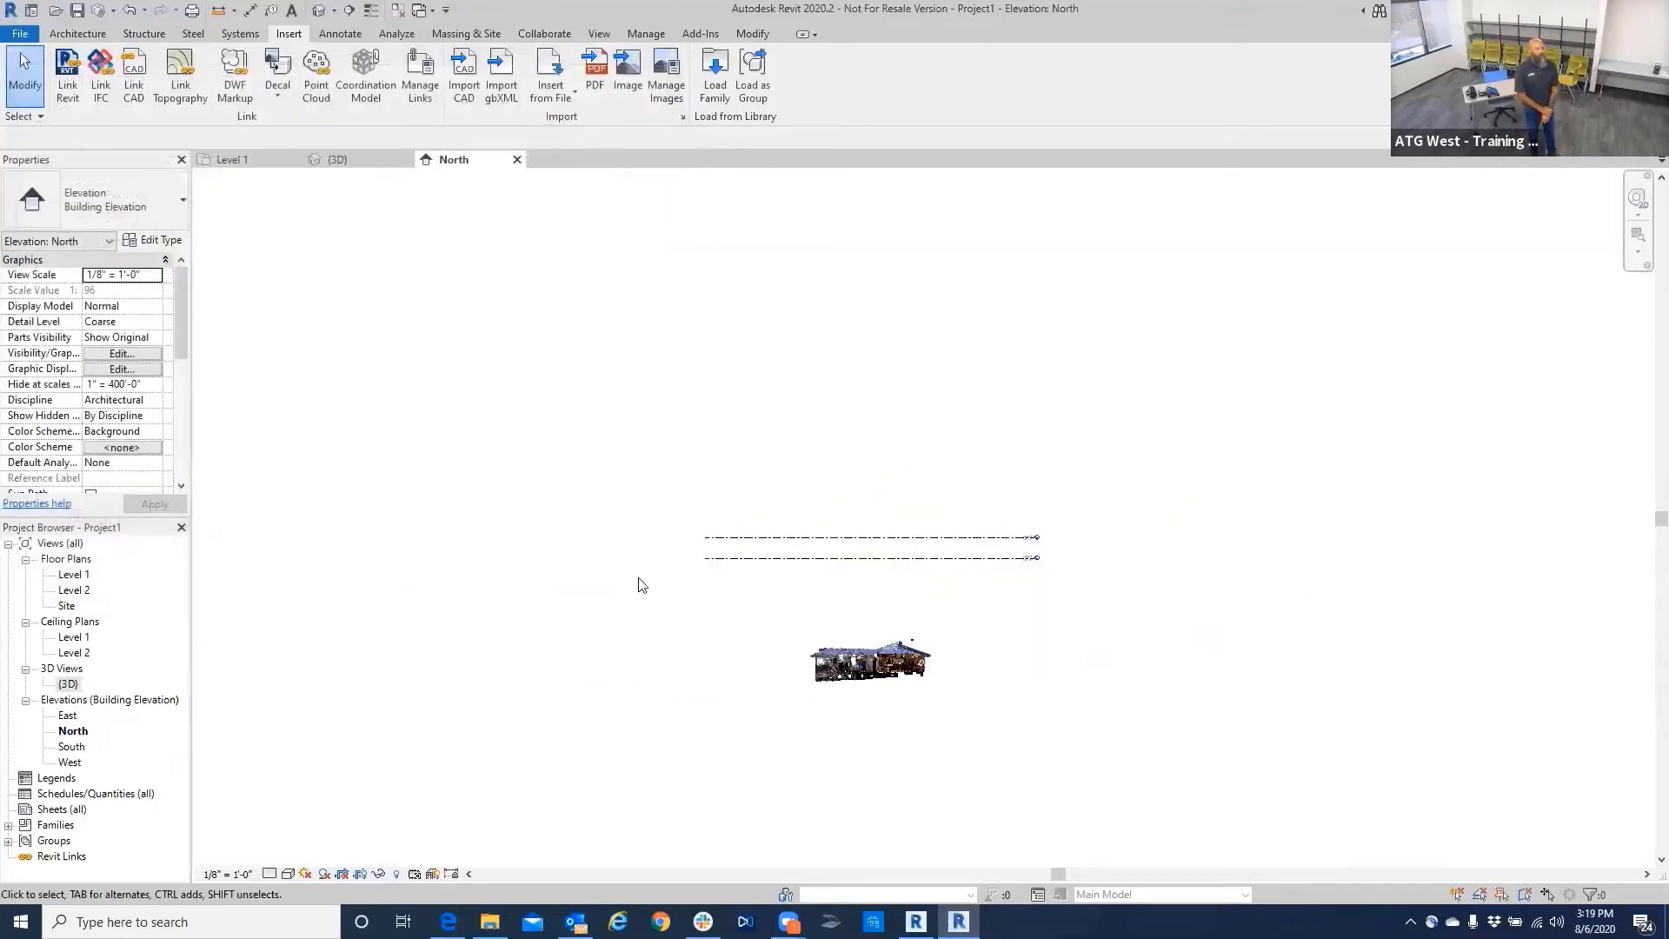
Enable Select links and select the linked house point cloud.
scroll(874, 693, up, 8)
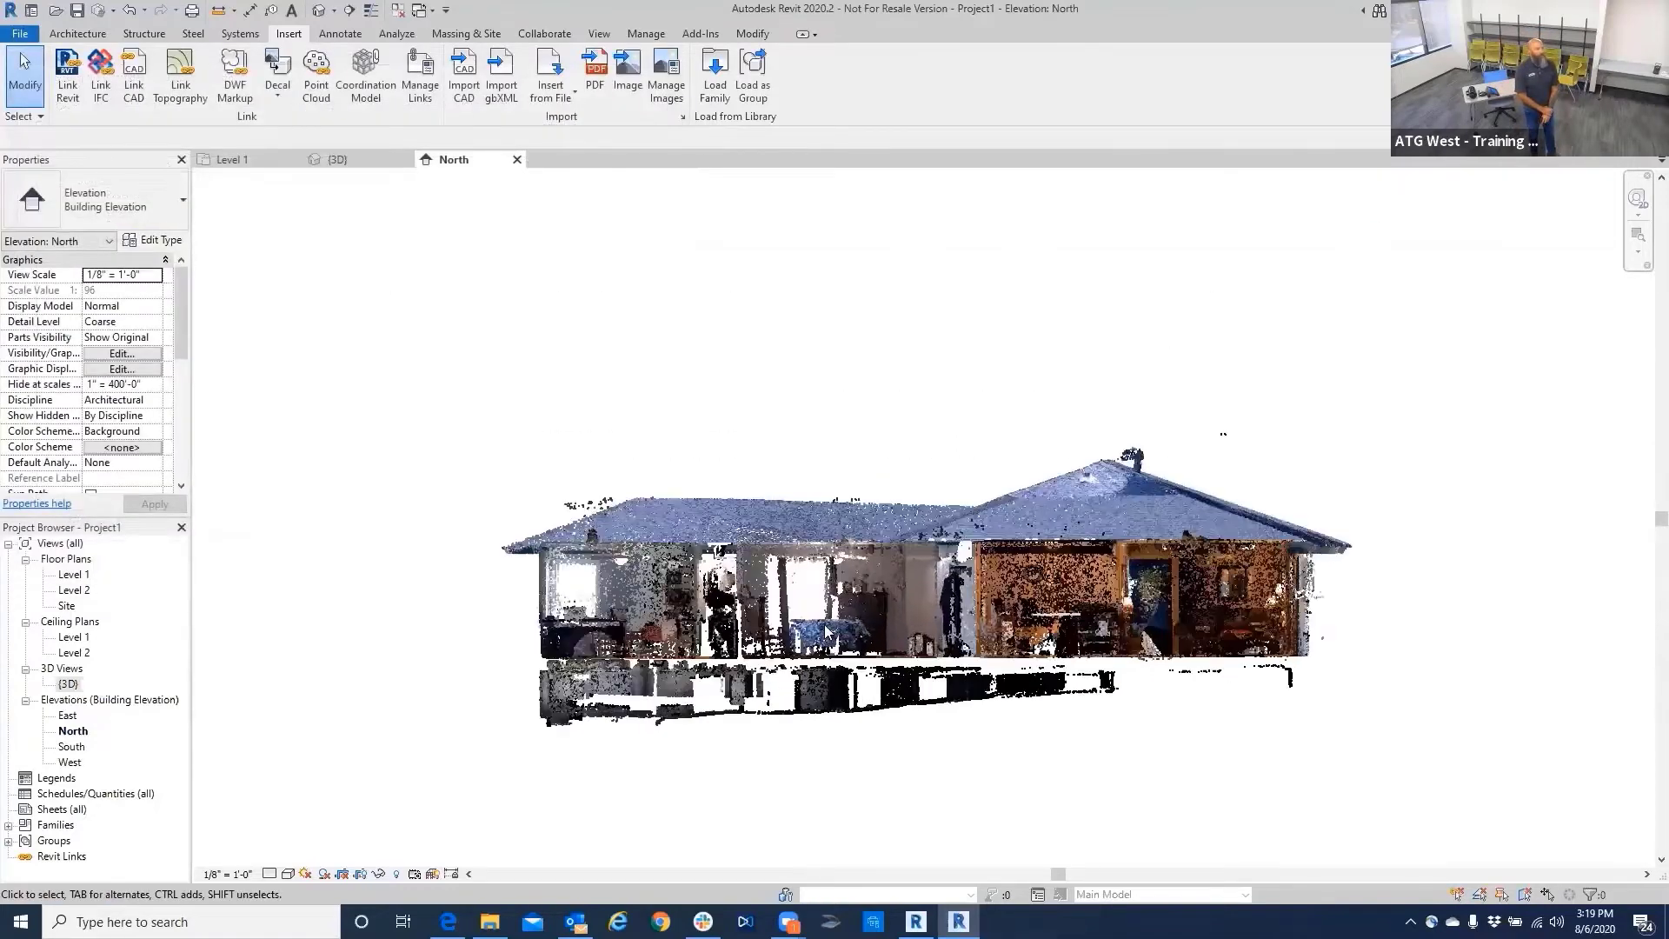
middle_drag(848, 636, 834, 574)
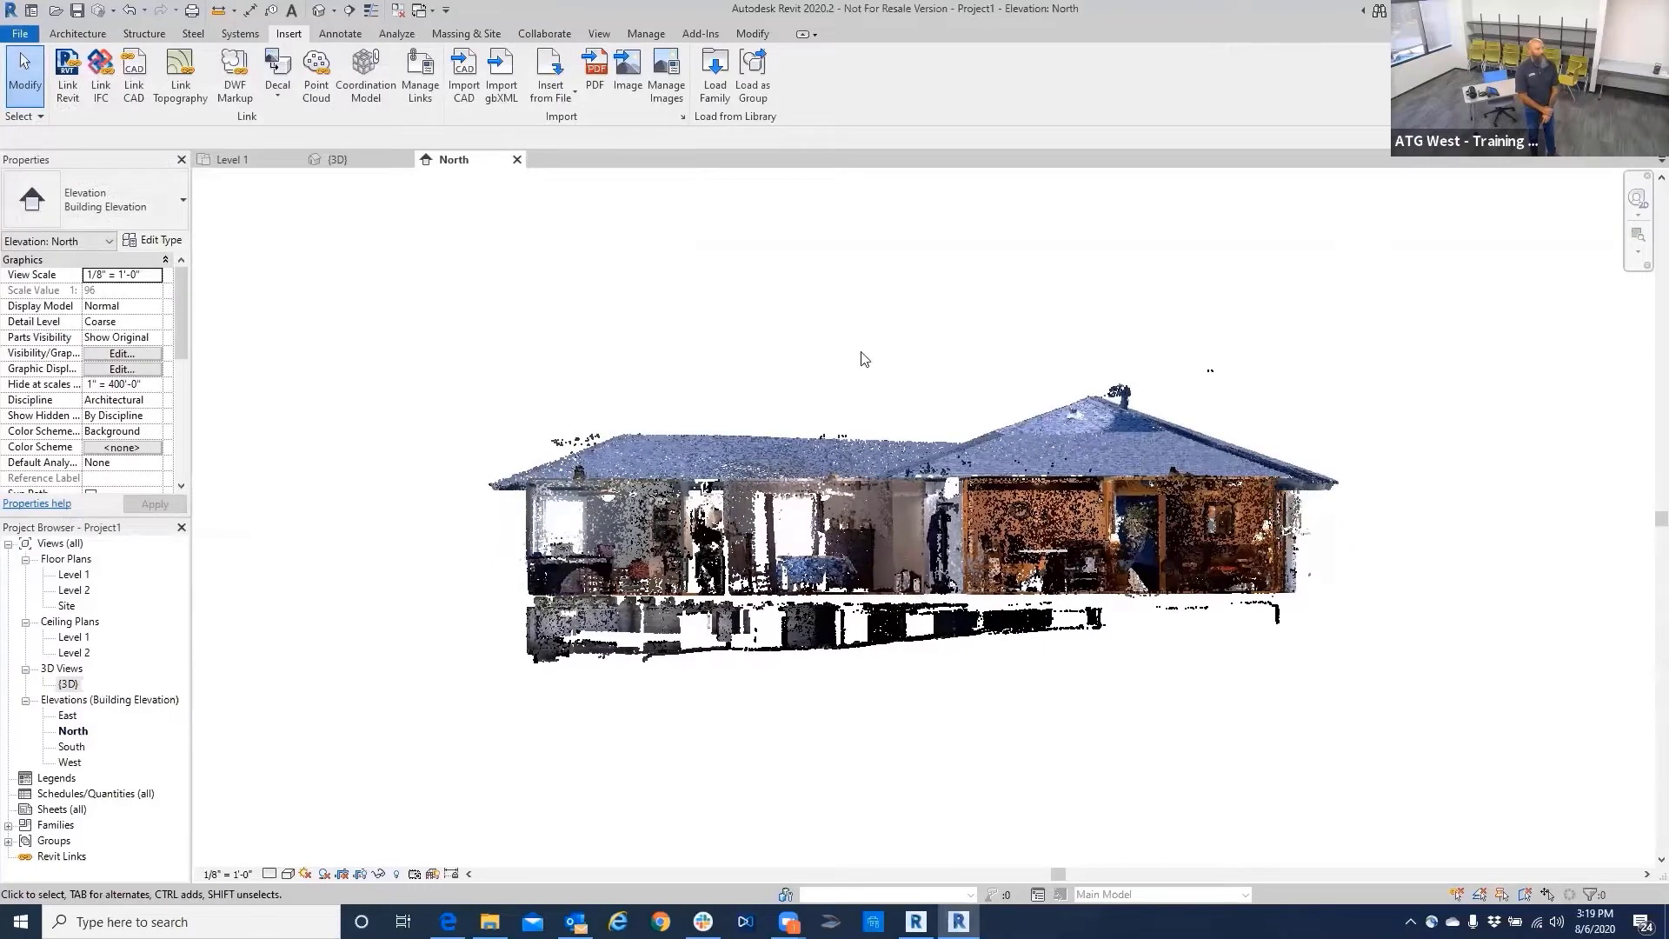
click(36, 117)
click(33, 139)
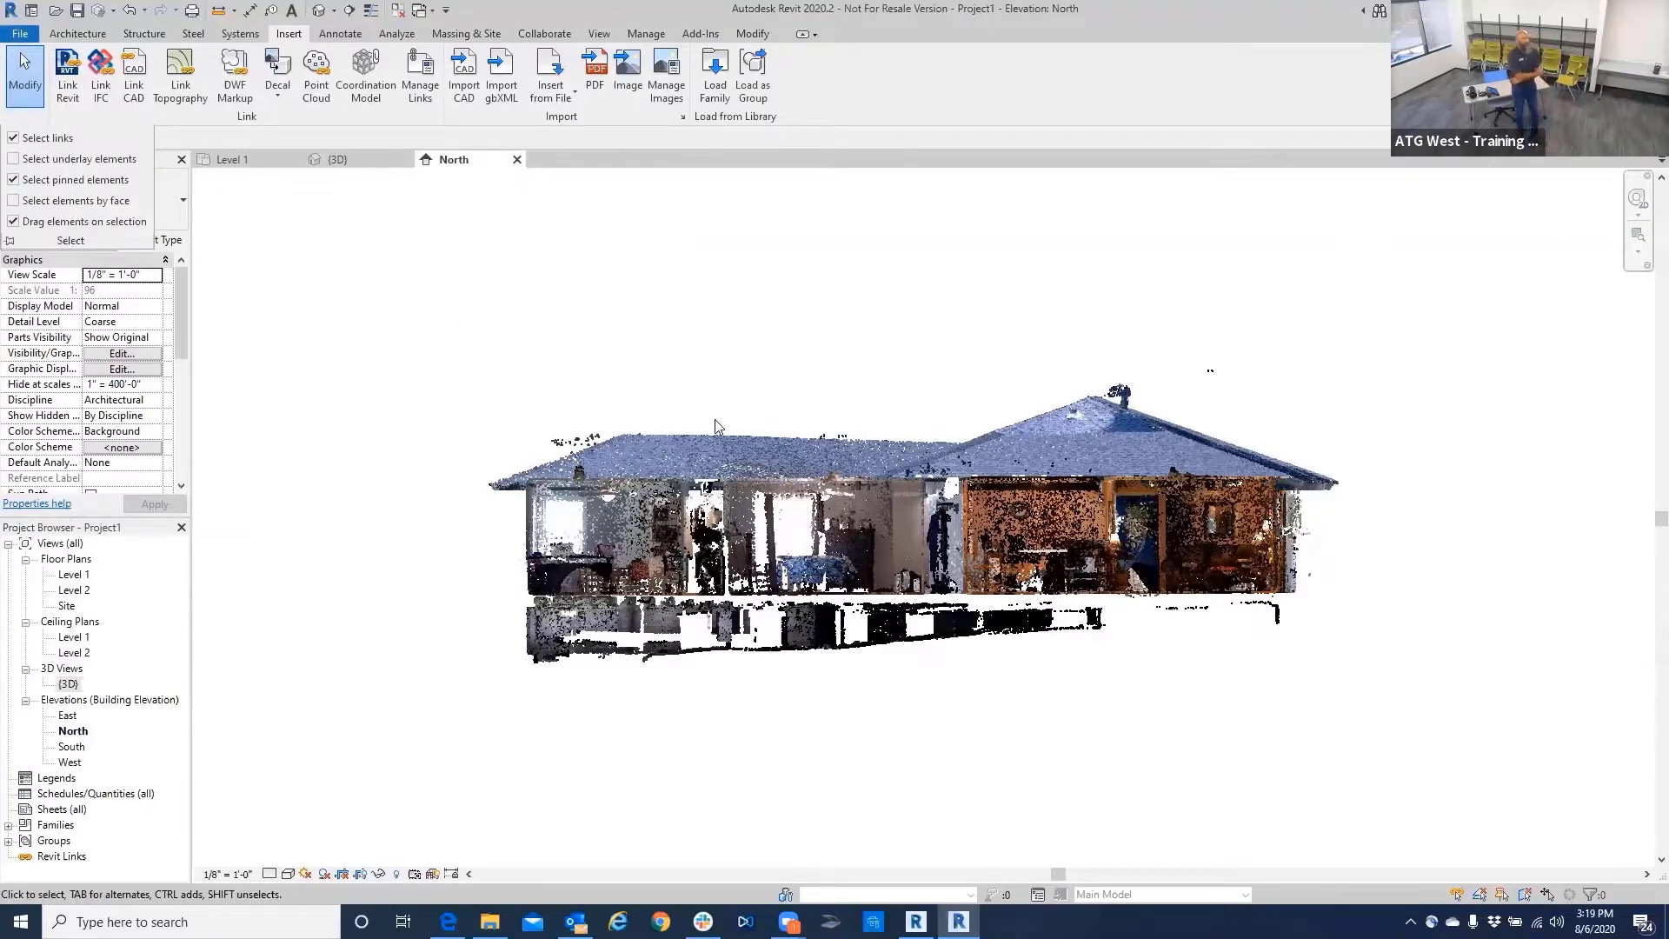
click(850, 533)
Move the point cloud from the house base up onto the Level 1 line.
scroll(874, 606, down, 5)
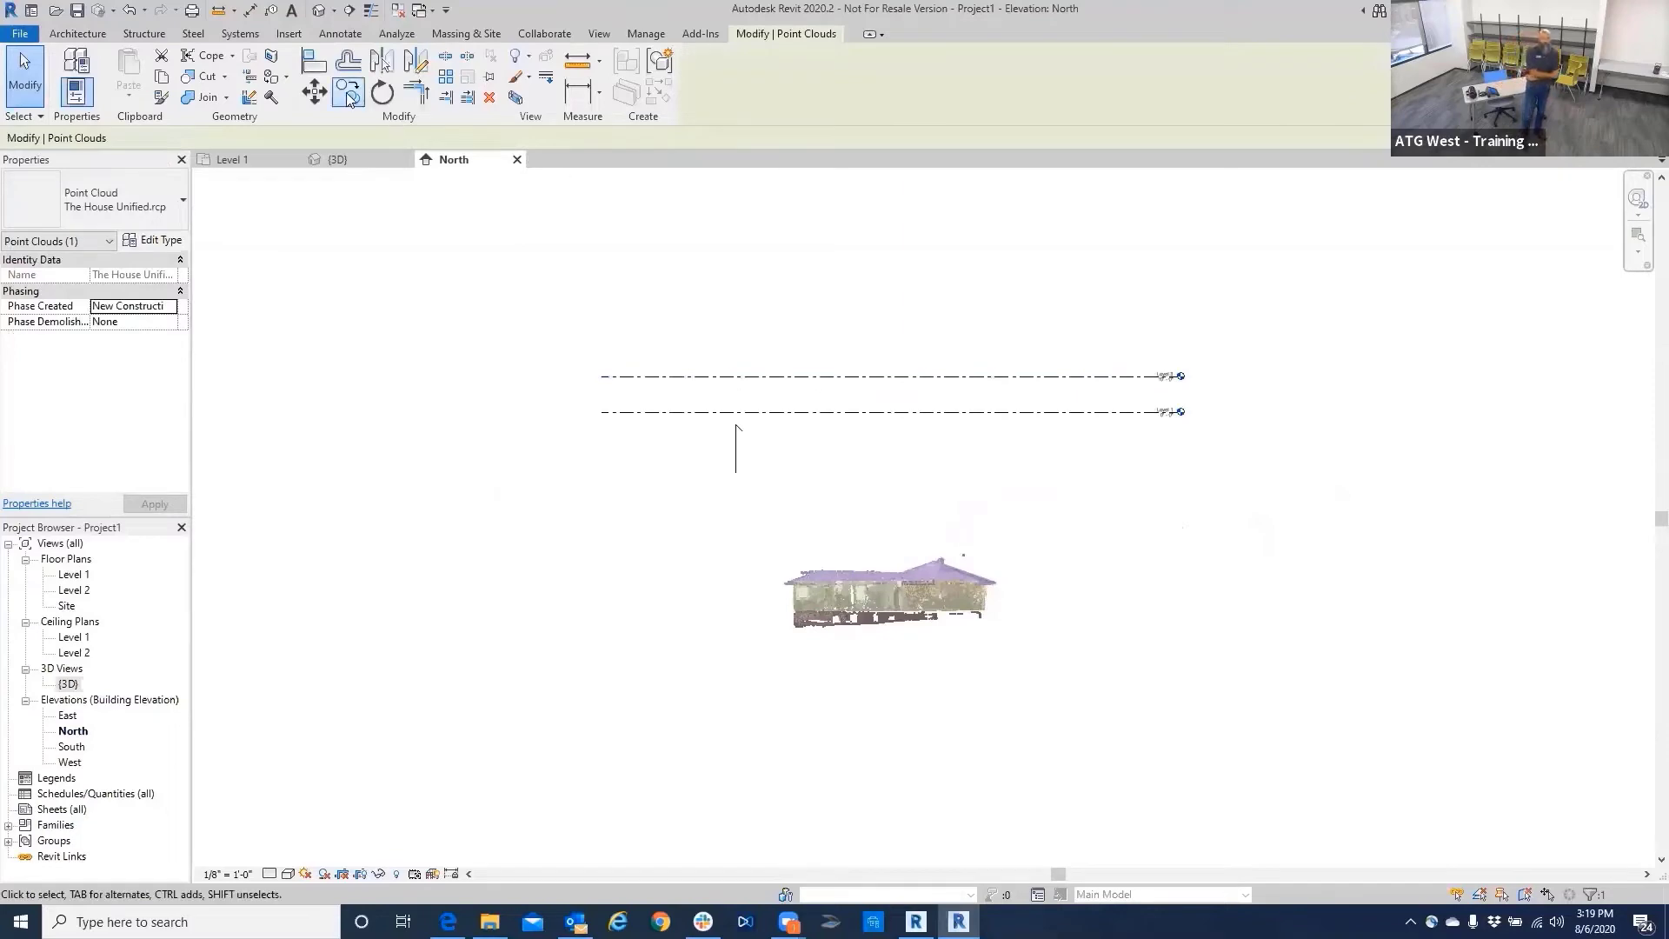
click(314, 92)
scroll(881, 592, up, 7)
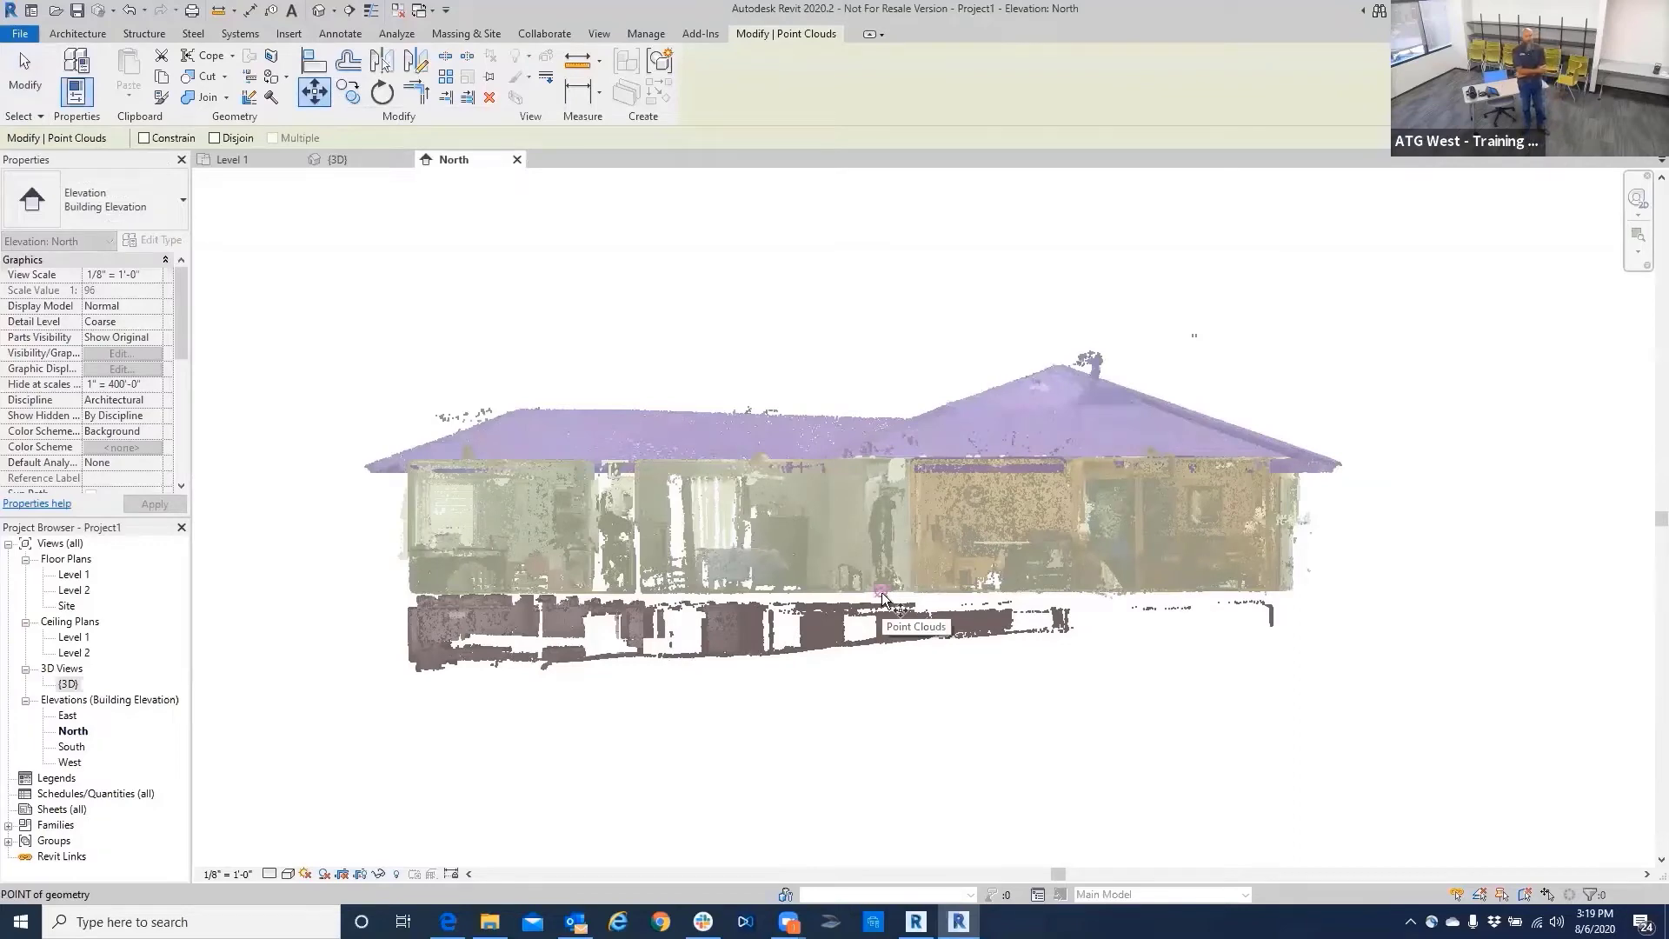
click(881, 592)
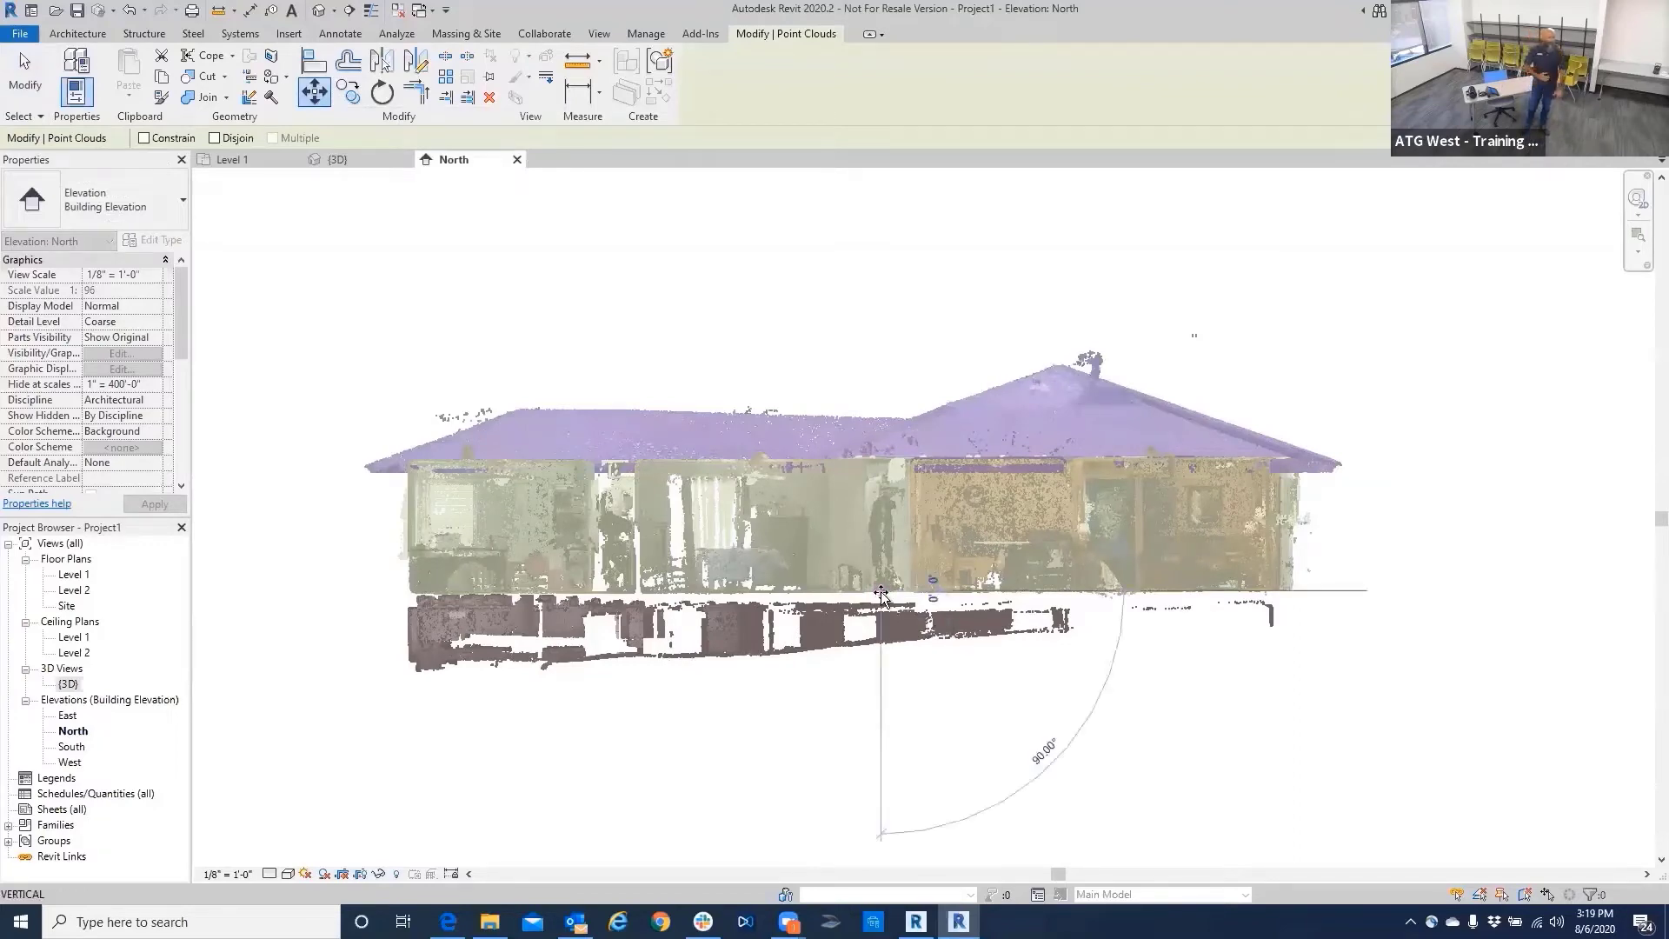
middle_drag(893, 328, 874, 572)
scroll(865, 418, down, 4)
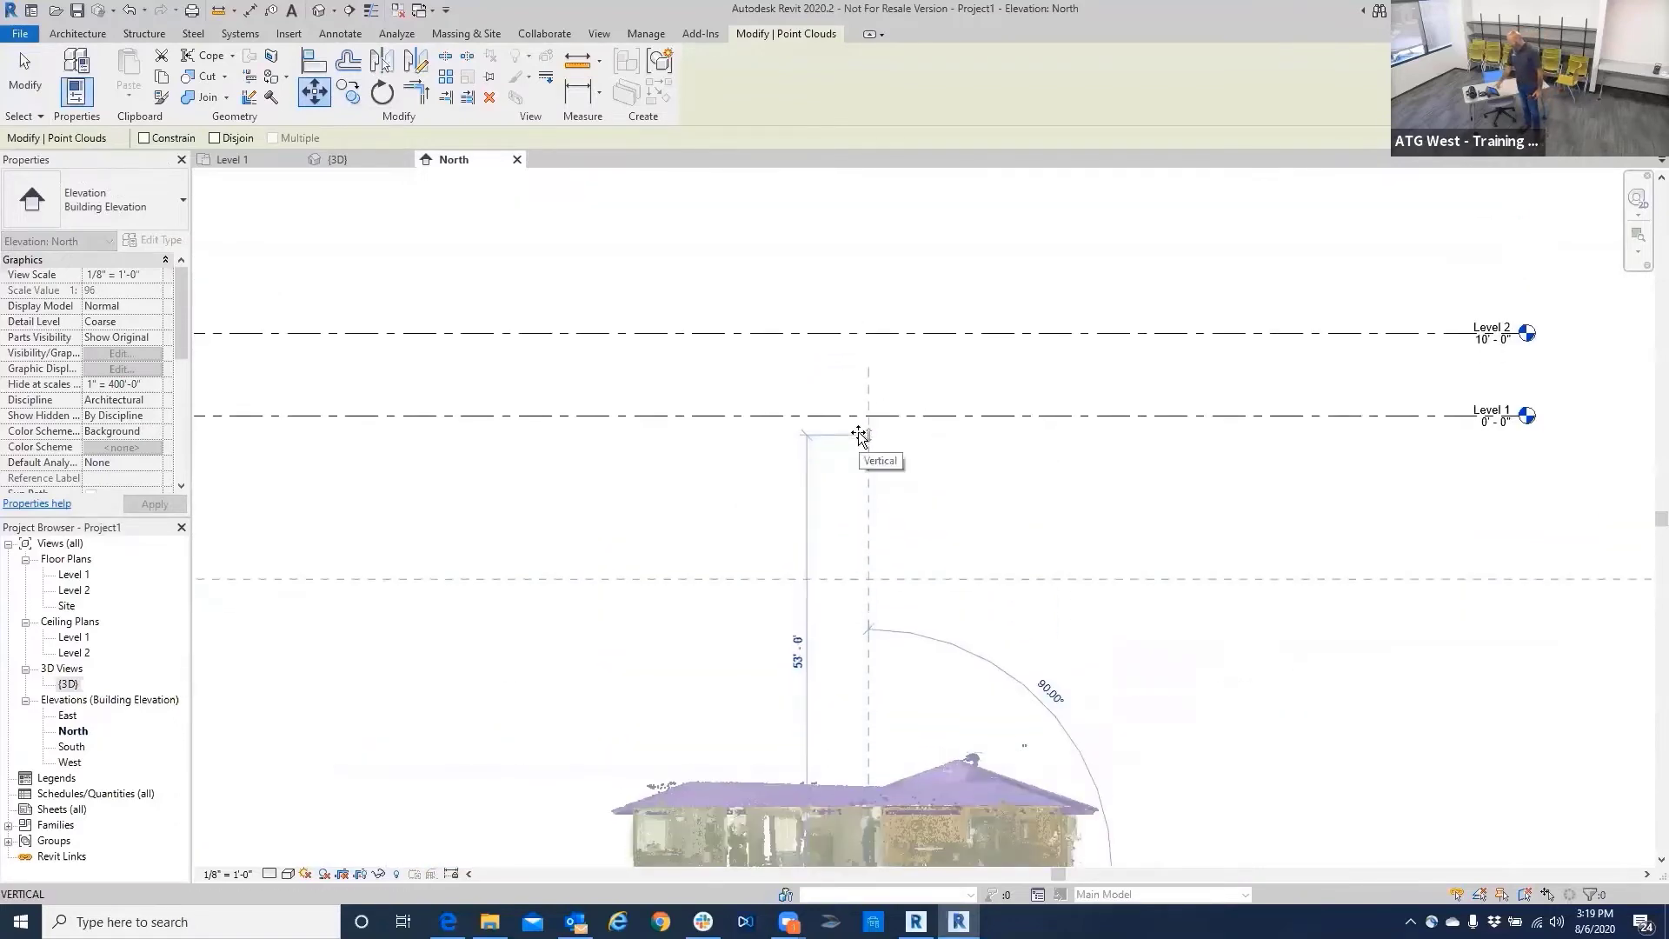
click(857, 415)
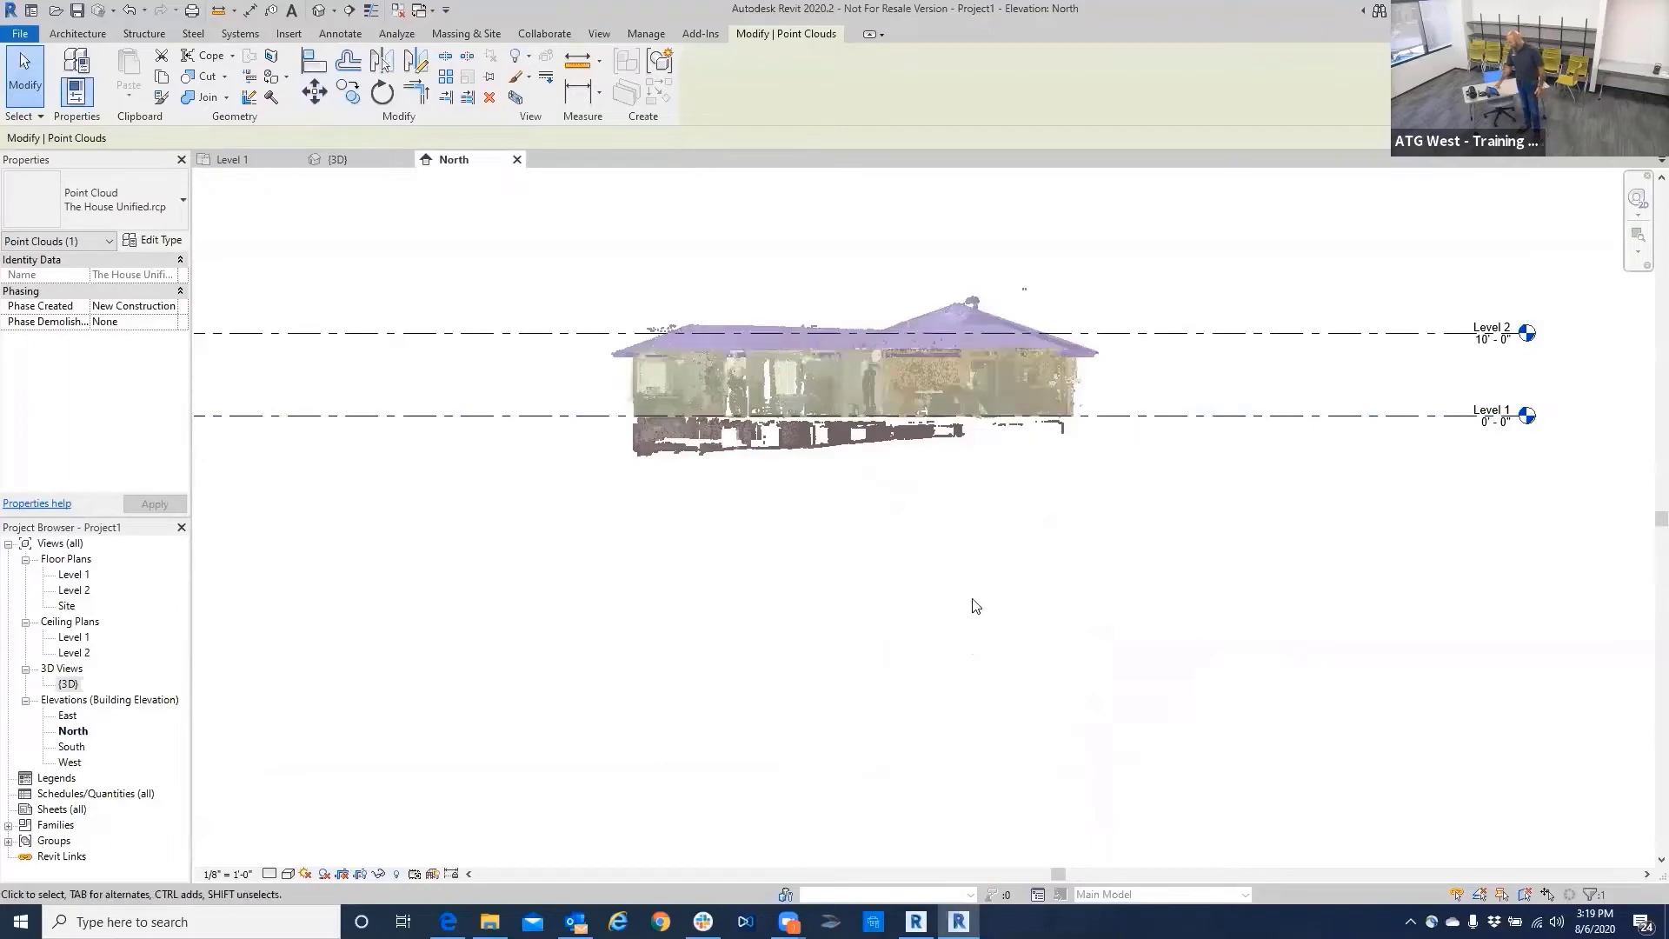
right_click(931, 602)
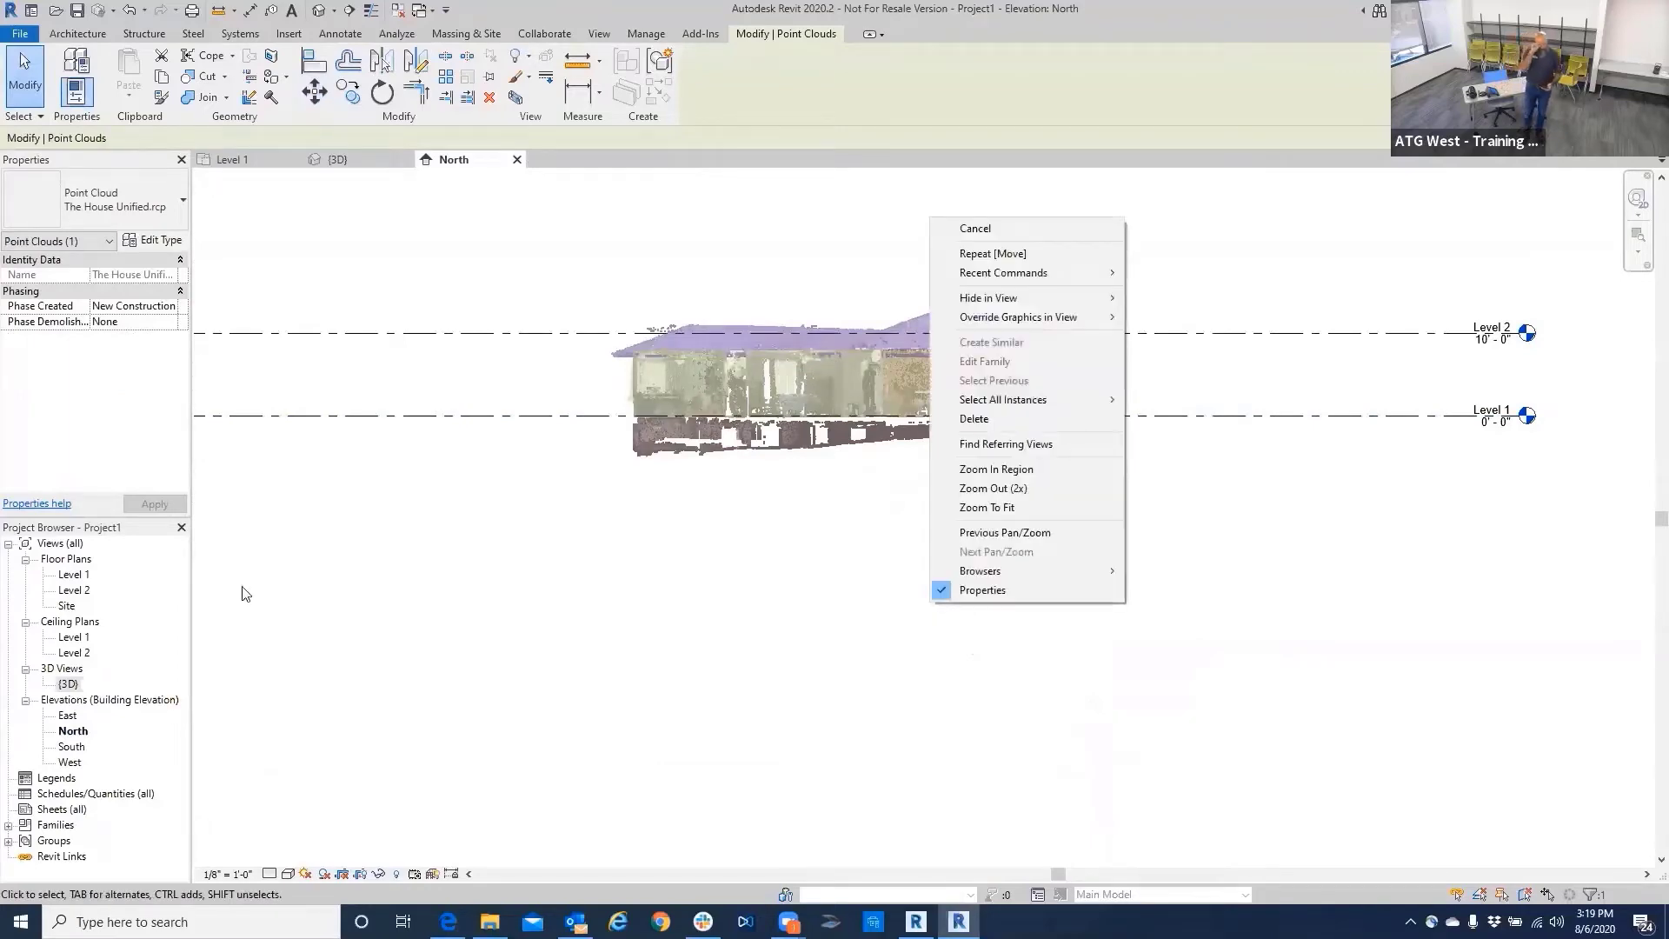
Open the West elevation and uncheck the Exterior Extended and Exterior scan locations in VG.
double_click(68, 762)
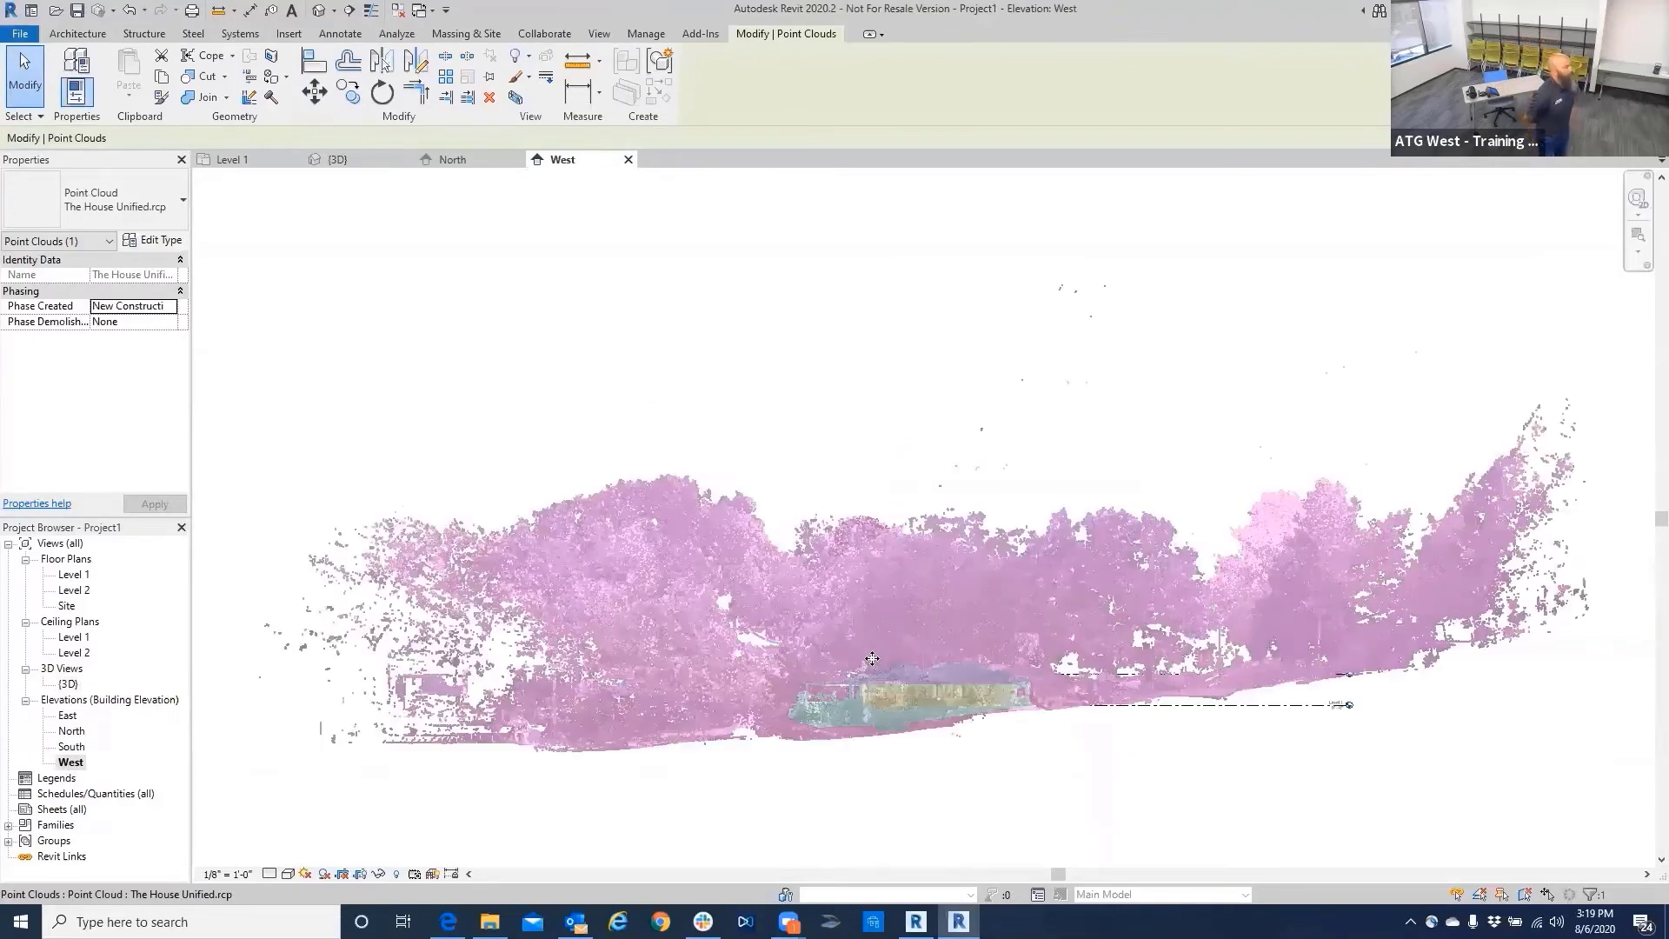
key(v)
key(g)
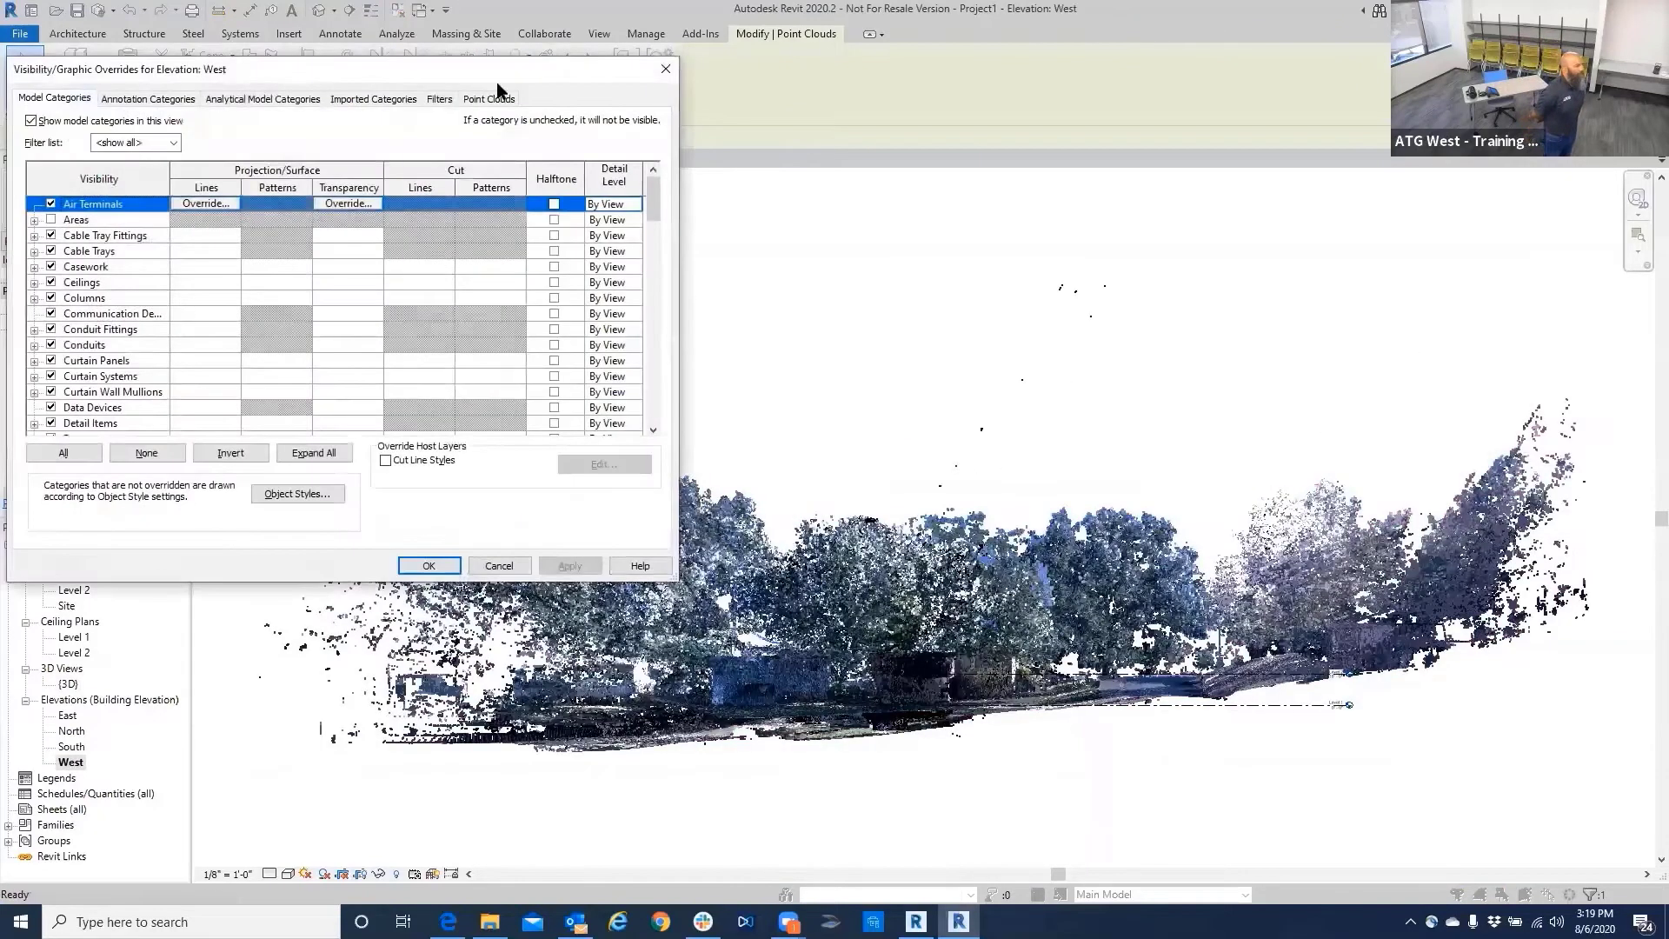
click(492, 100)
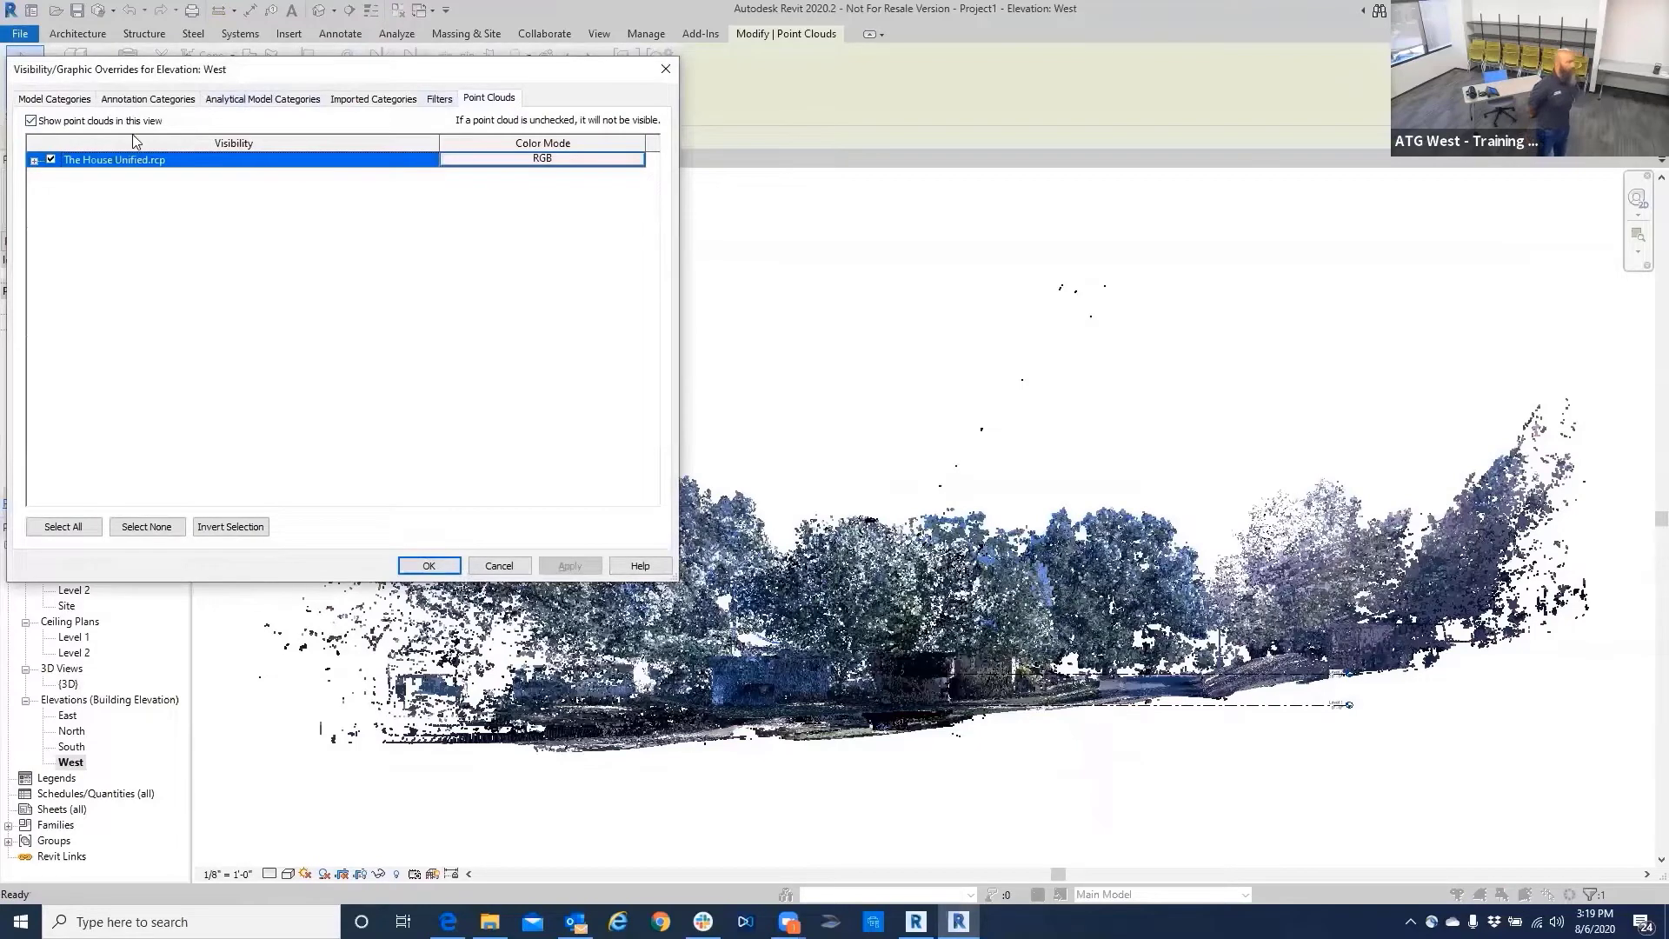
click(34, 160)
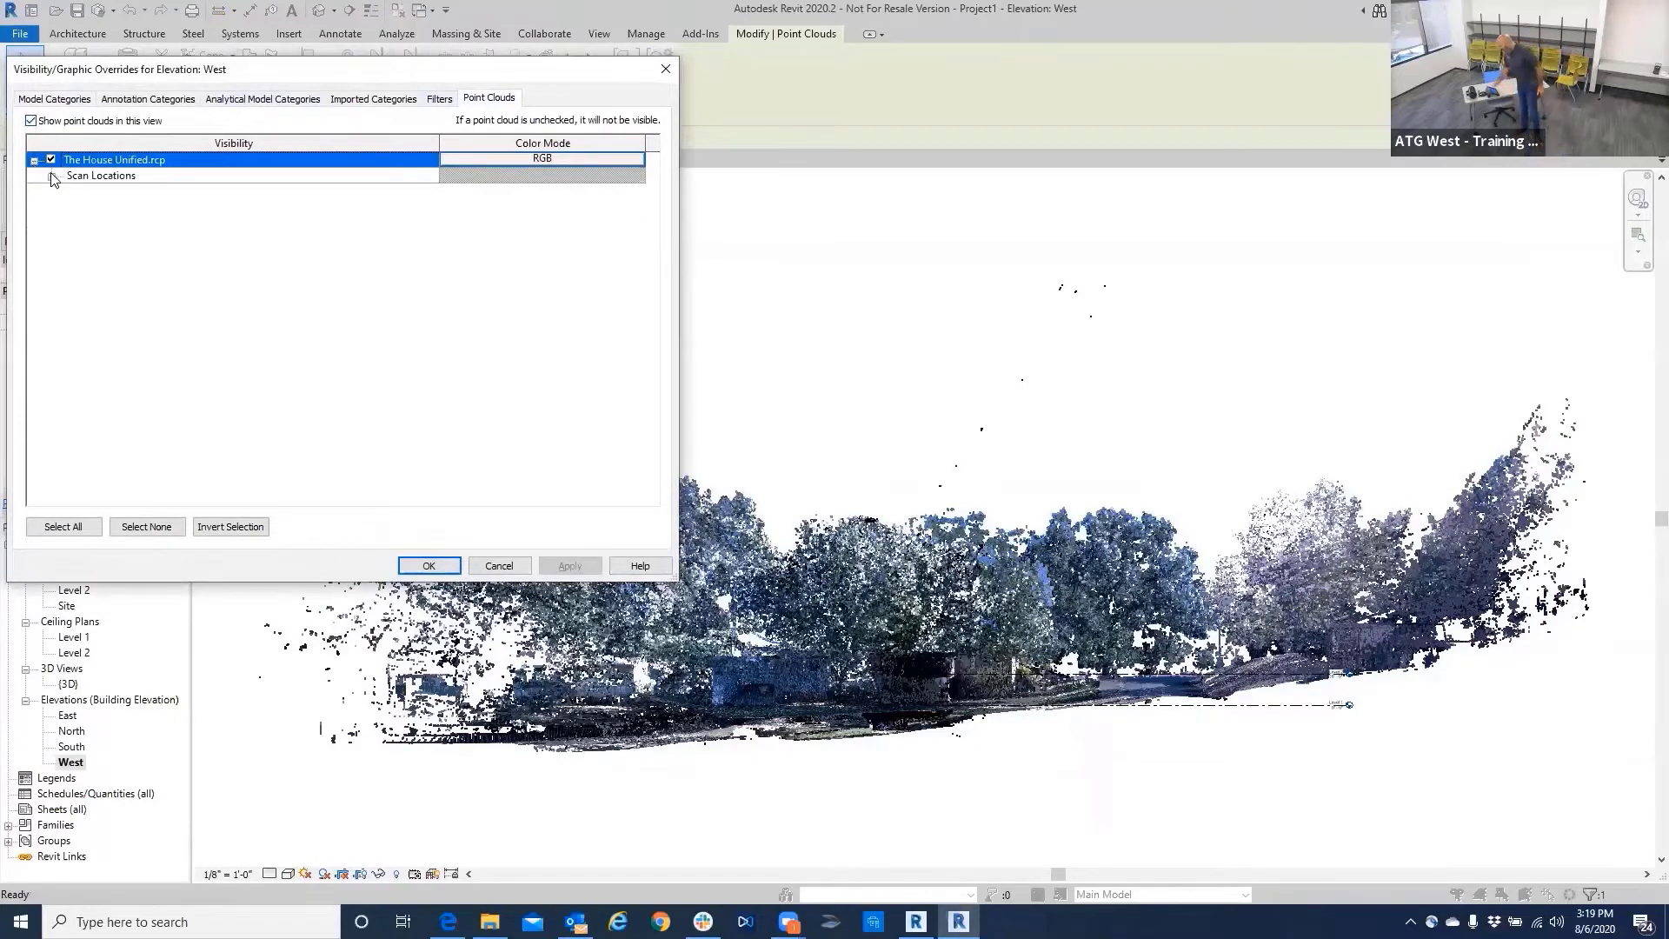
click(52, 175)
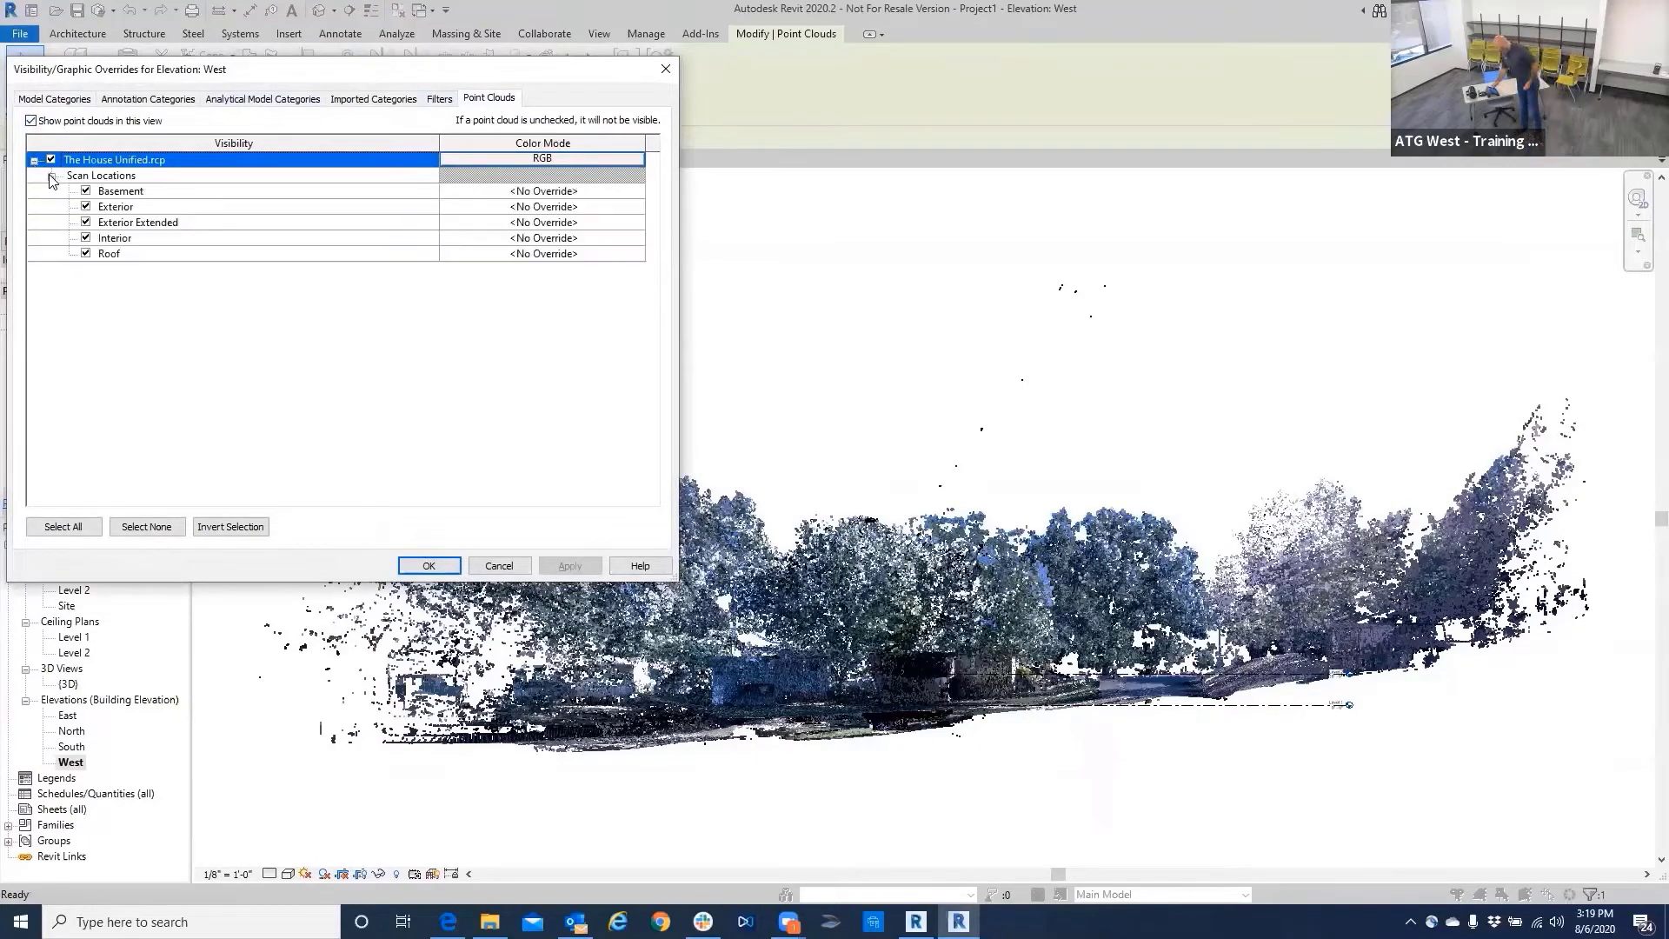
click(86, 222)
click(86, 207)
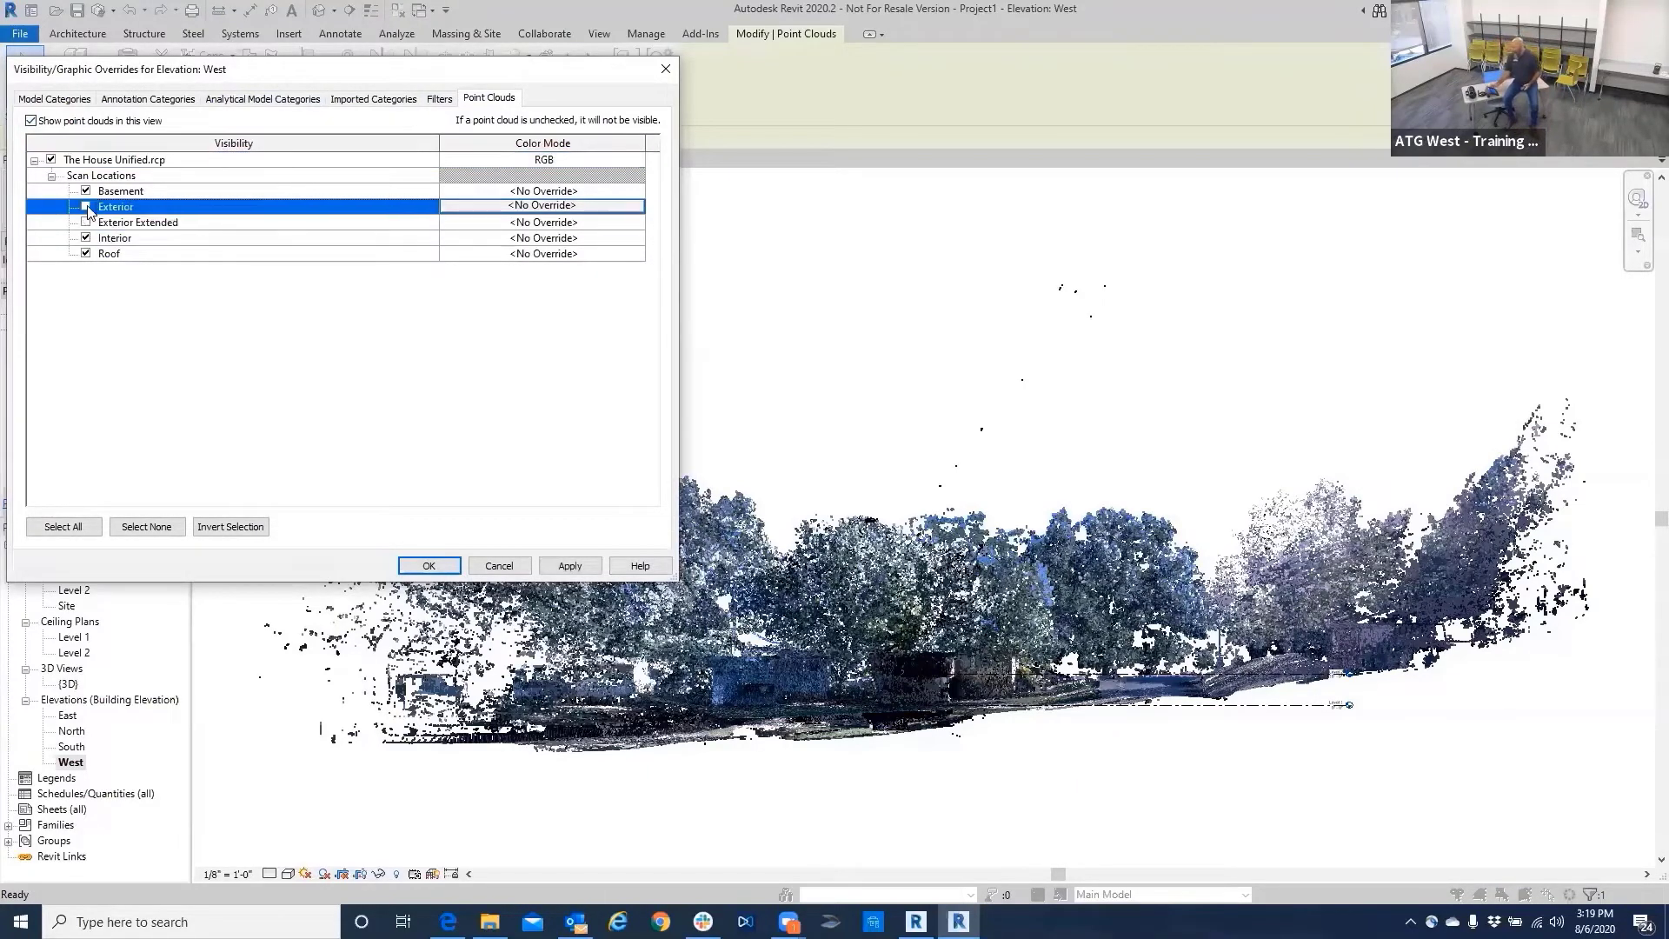
click(430, 566)
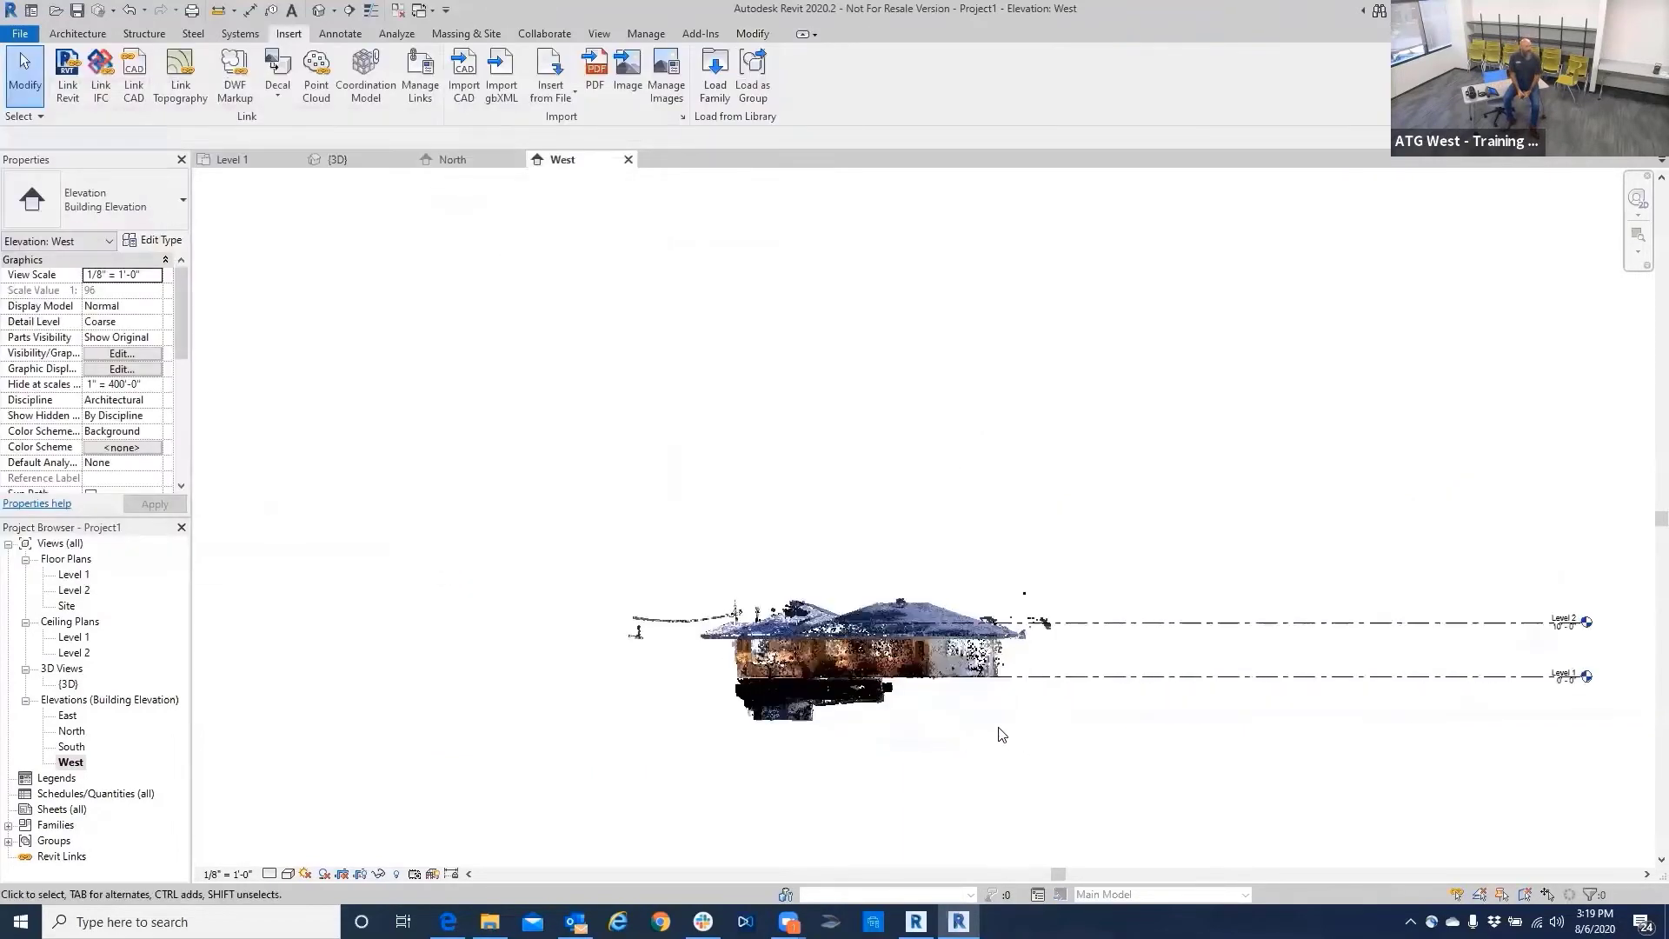
scroll(708, 664, down, 3)
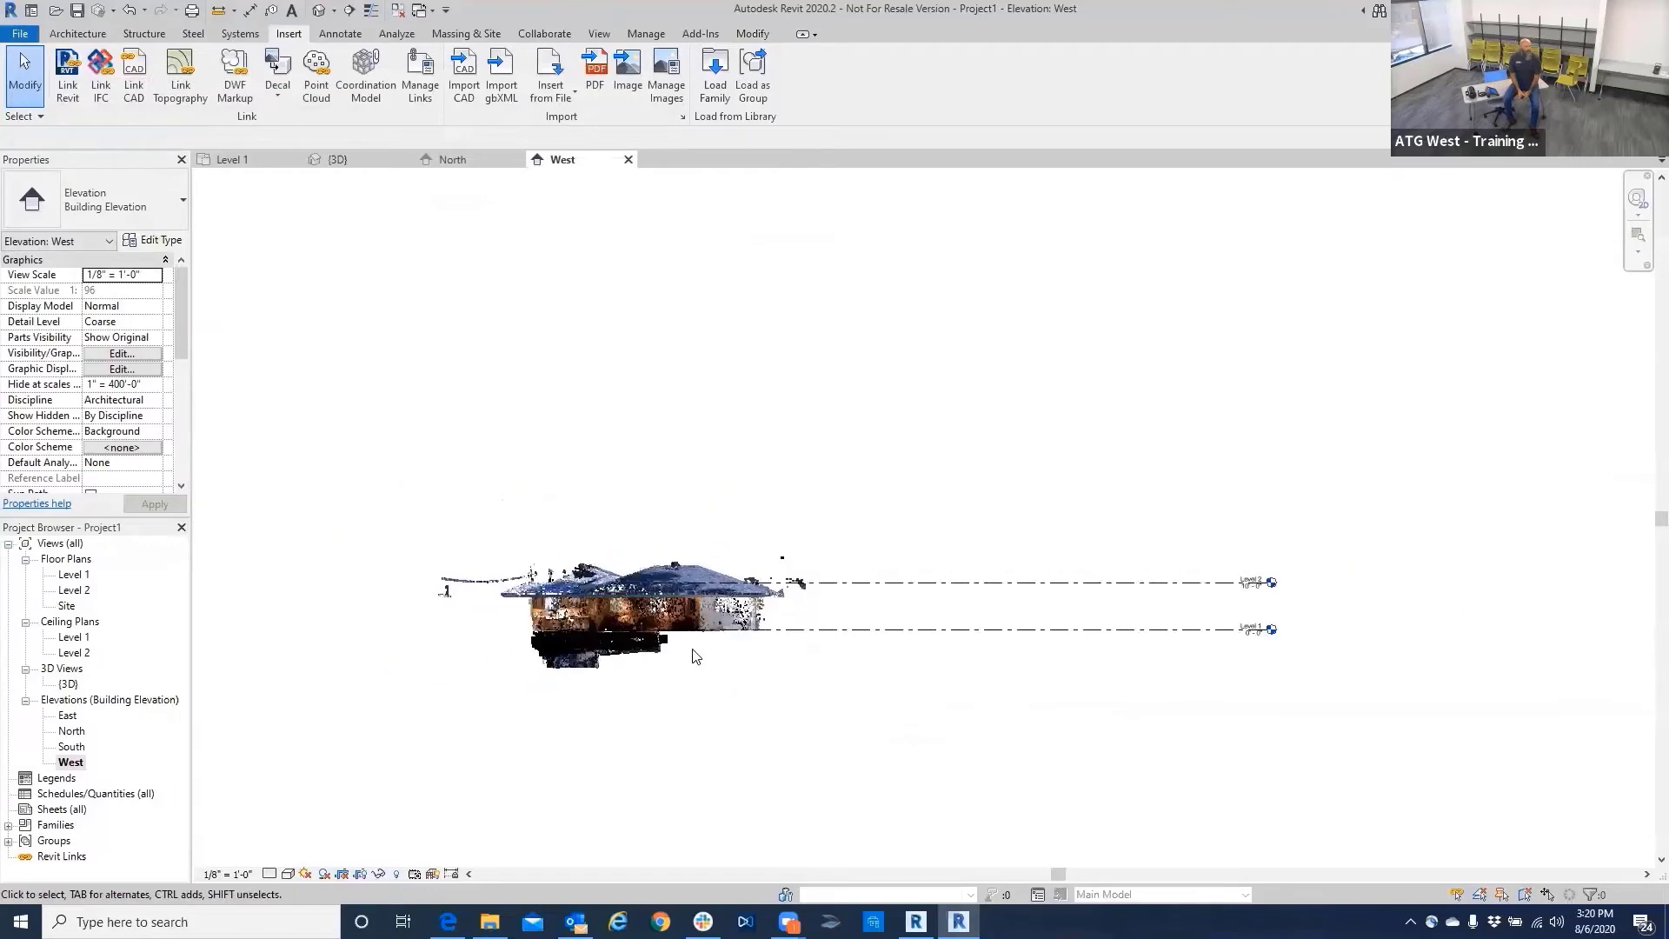
scroll(658, 630, up, 4)
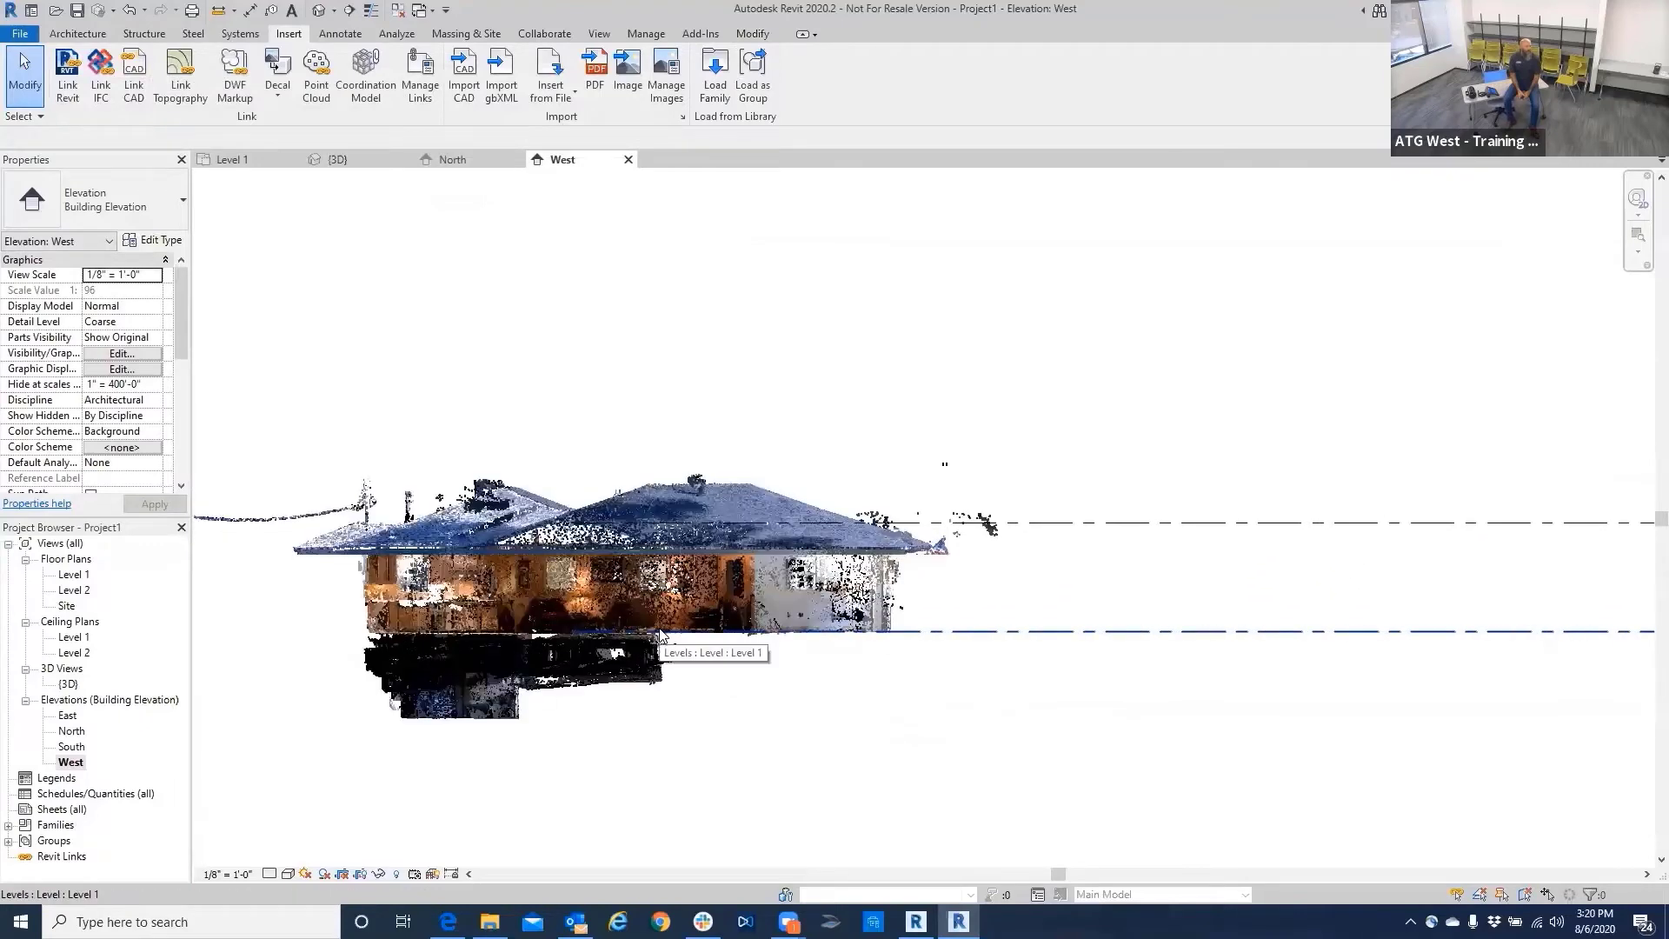
scroll(681, 645, up, 3)
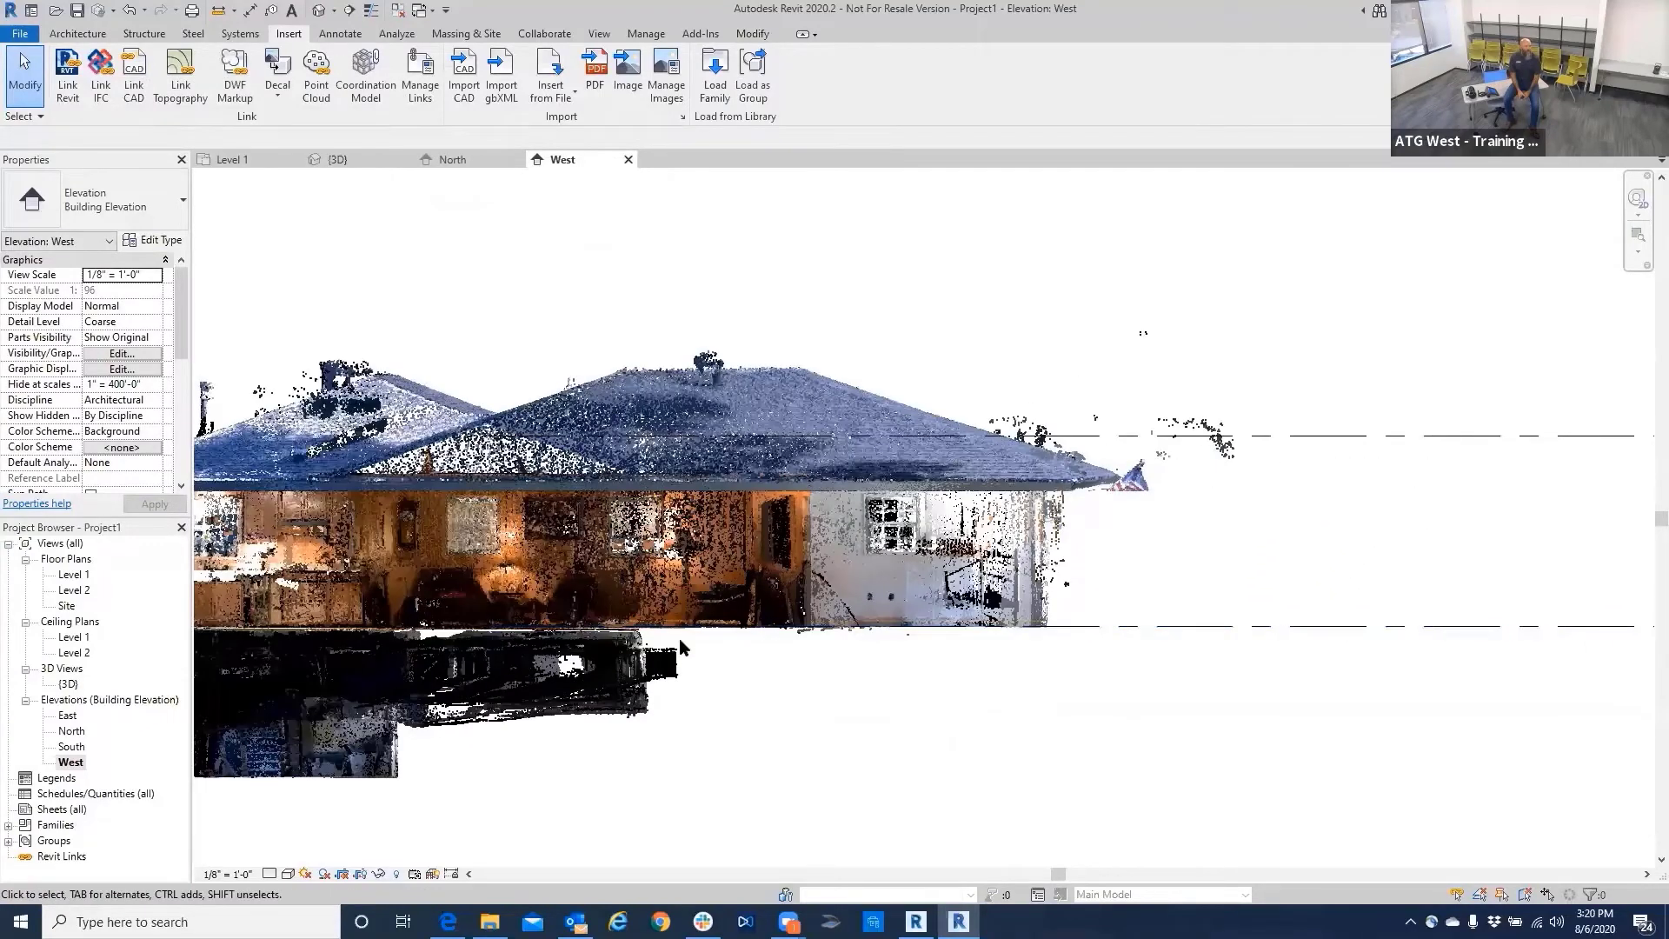
scroll(681, 645, down, 2)
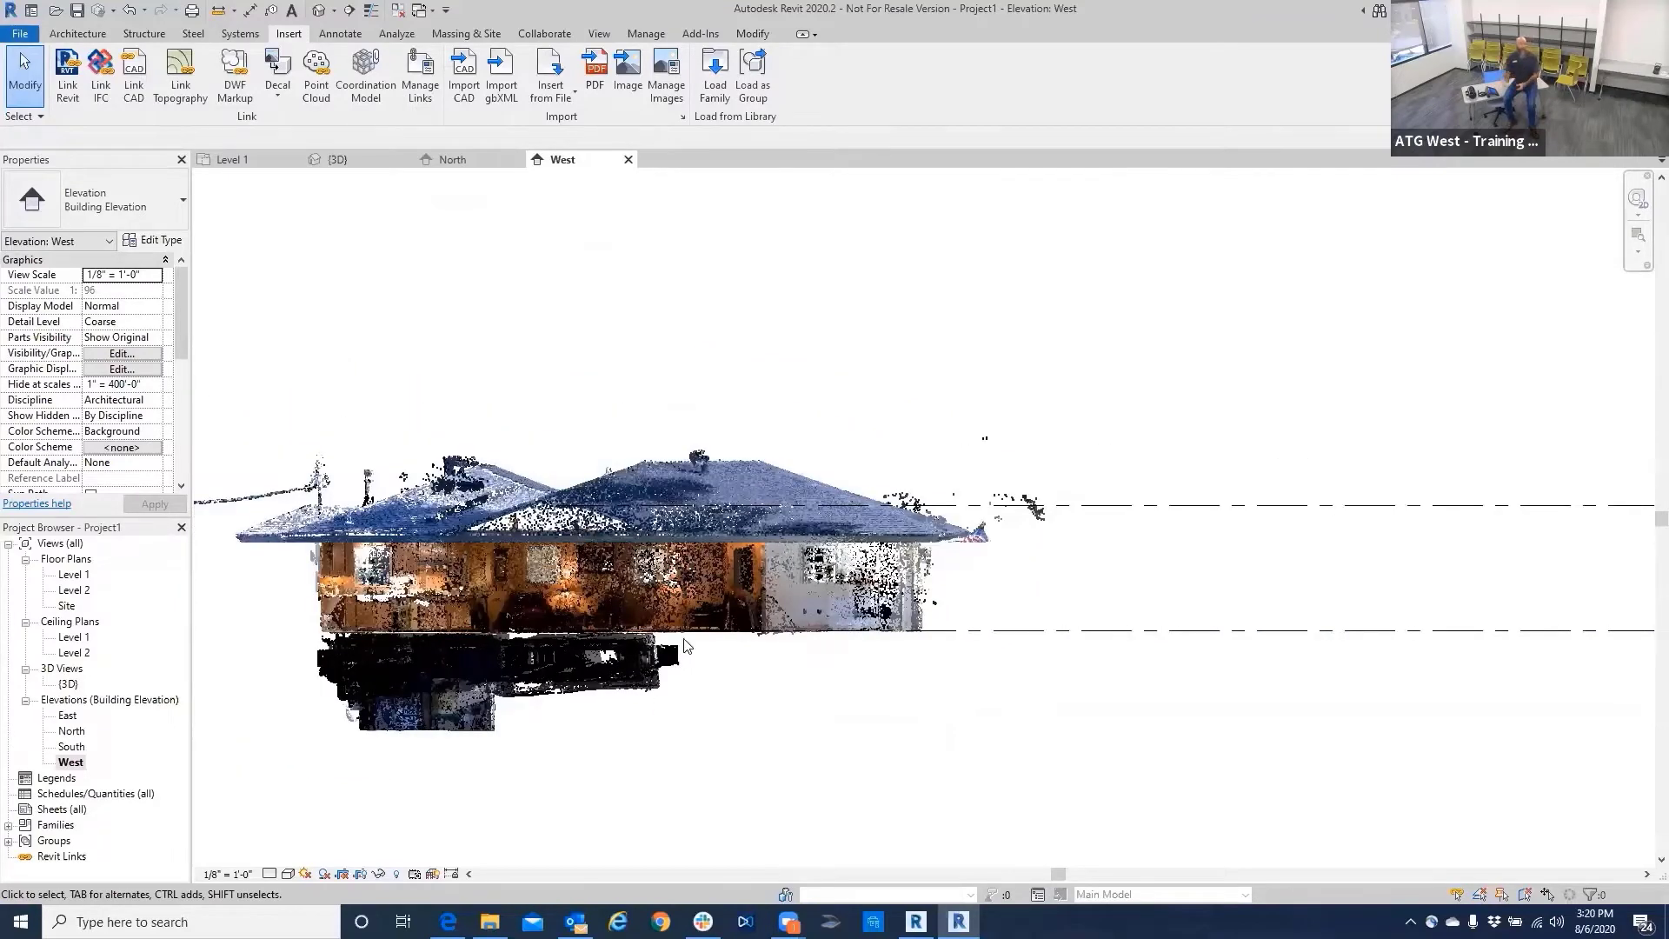
scroll(687, 644, down, 2)
mouse_move(730, 676)
middle_down()
mouse_move(764, 685)
mouse_move(755, 667)
middle_up()
scroll(755, 666, down, 1)
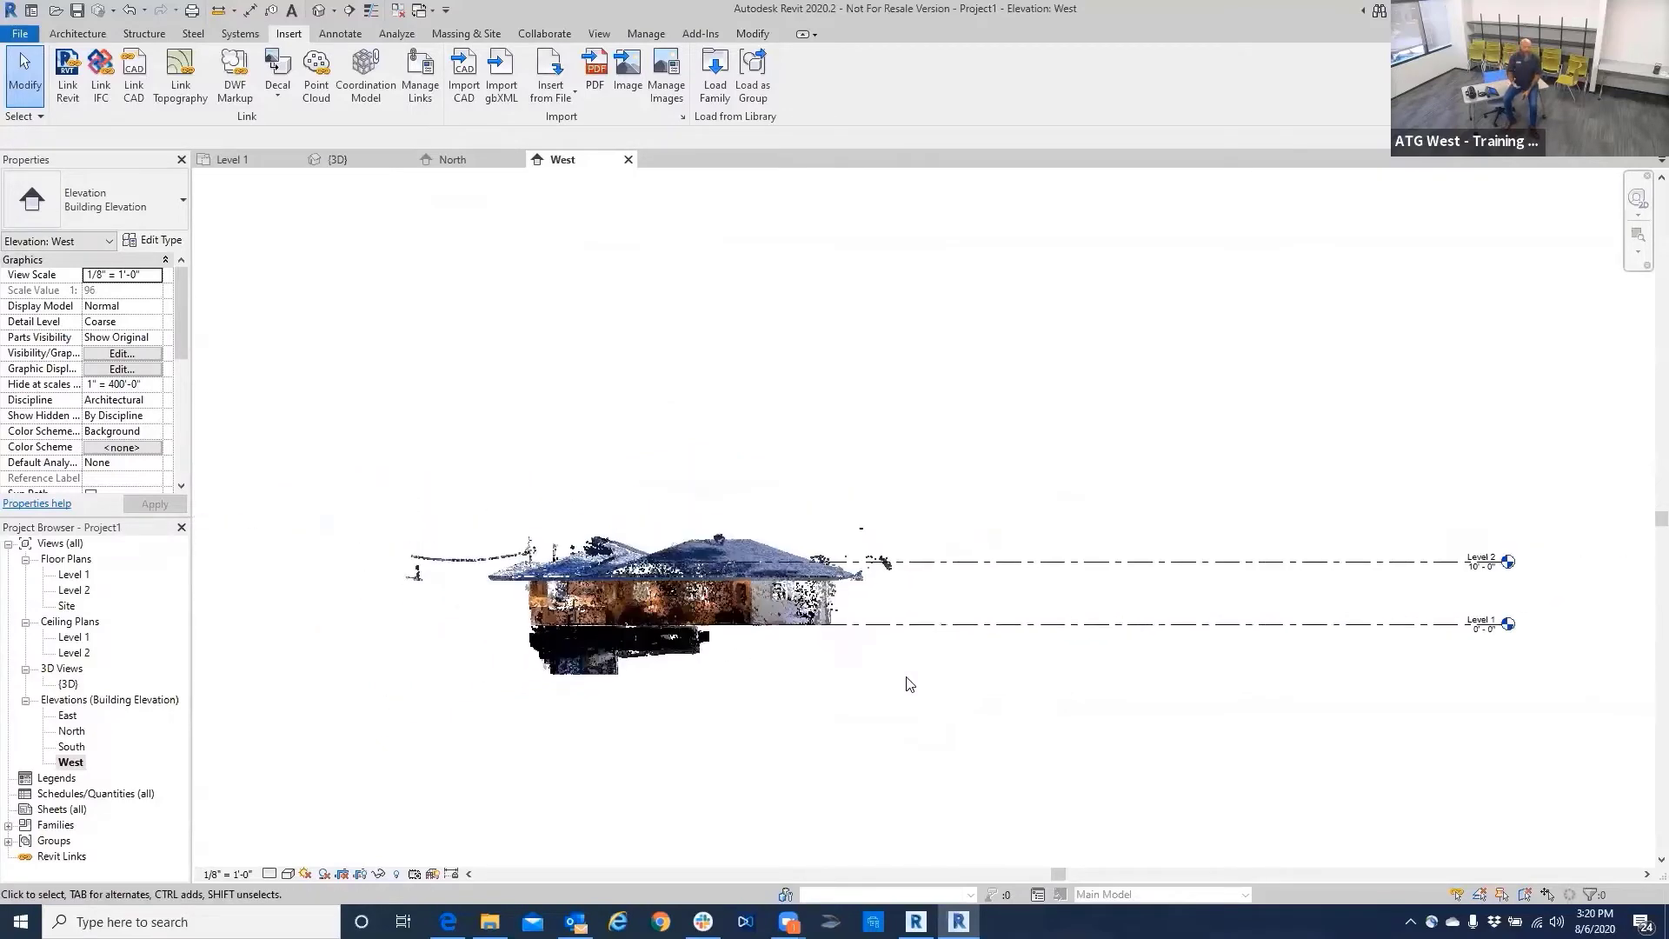
middle_drag(907, 677, 786, 669)
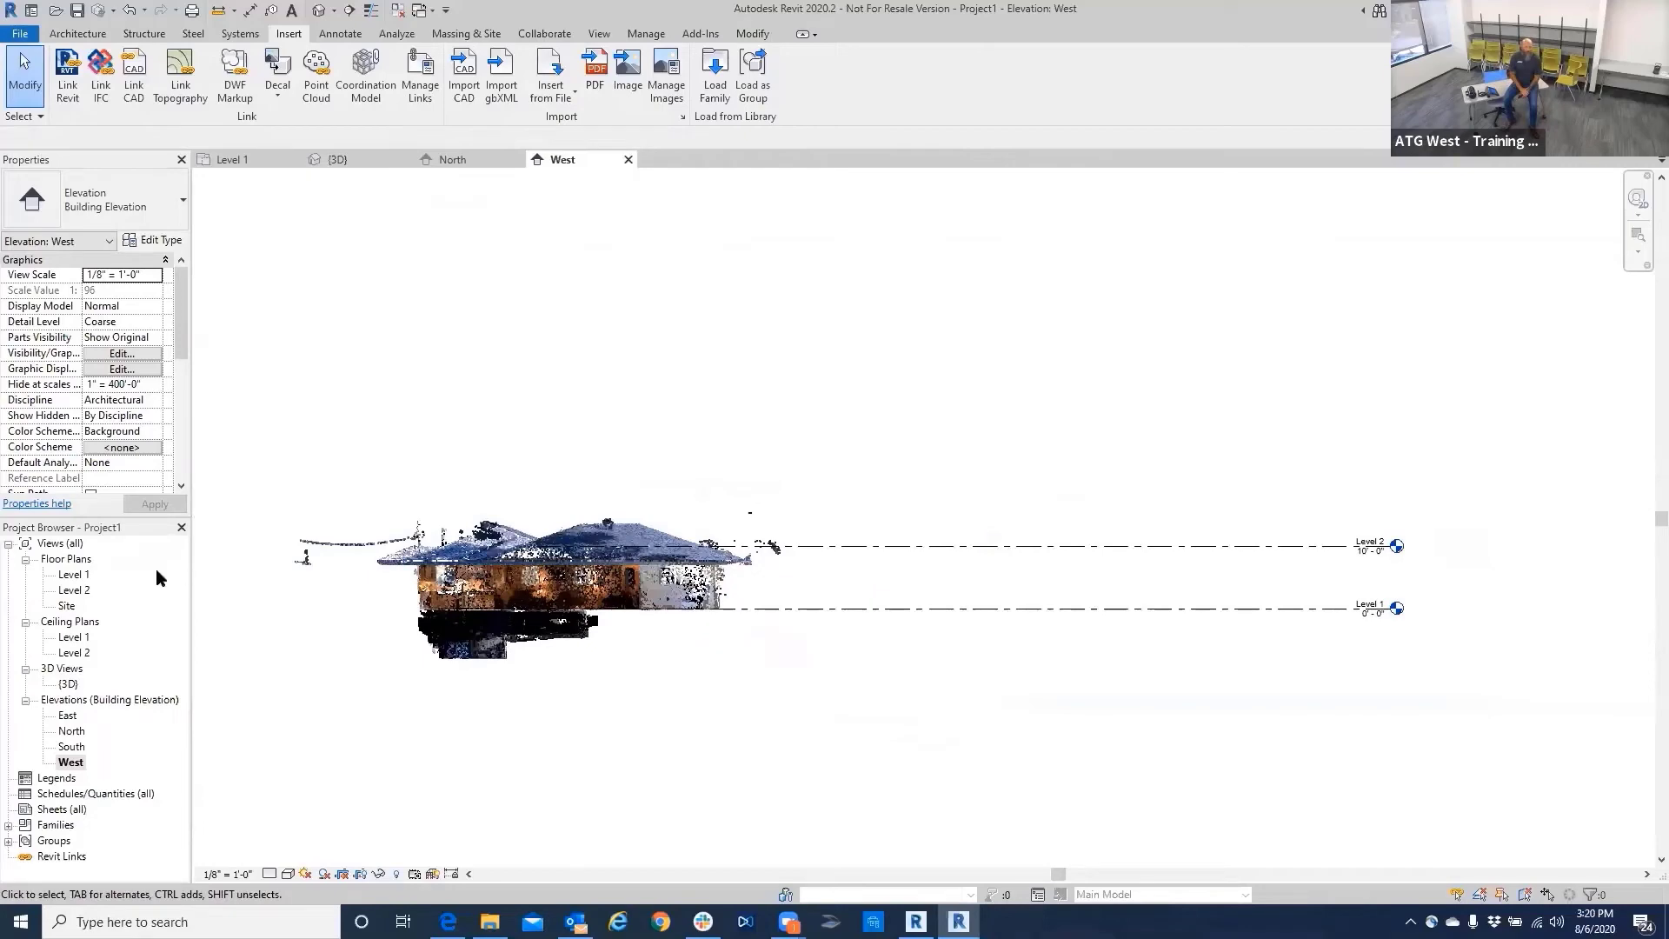
double_click(74, 575)
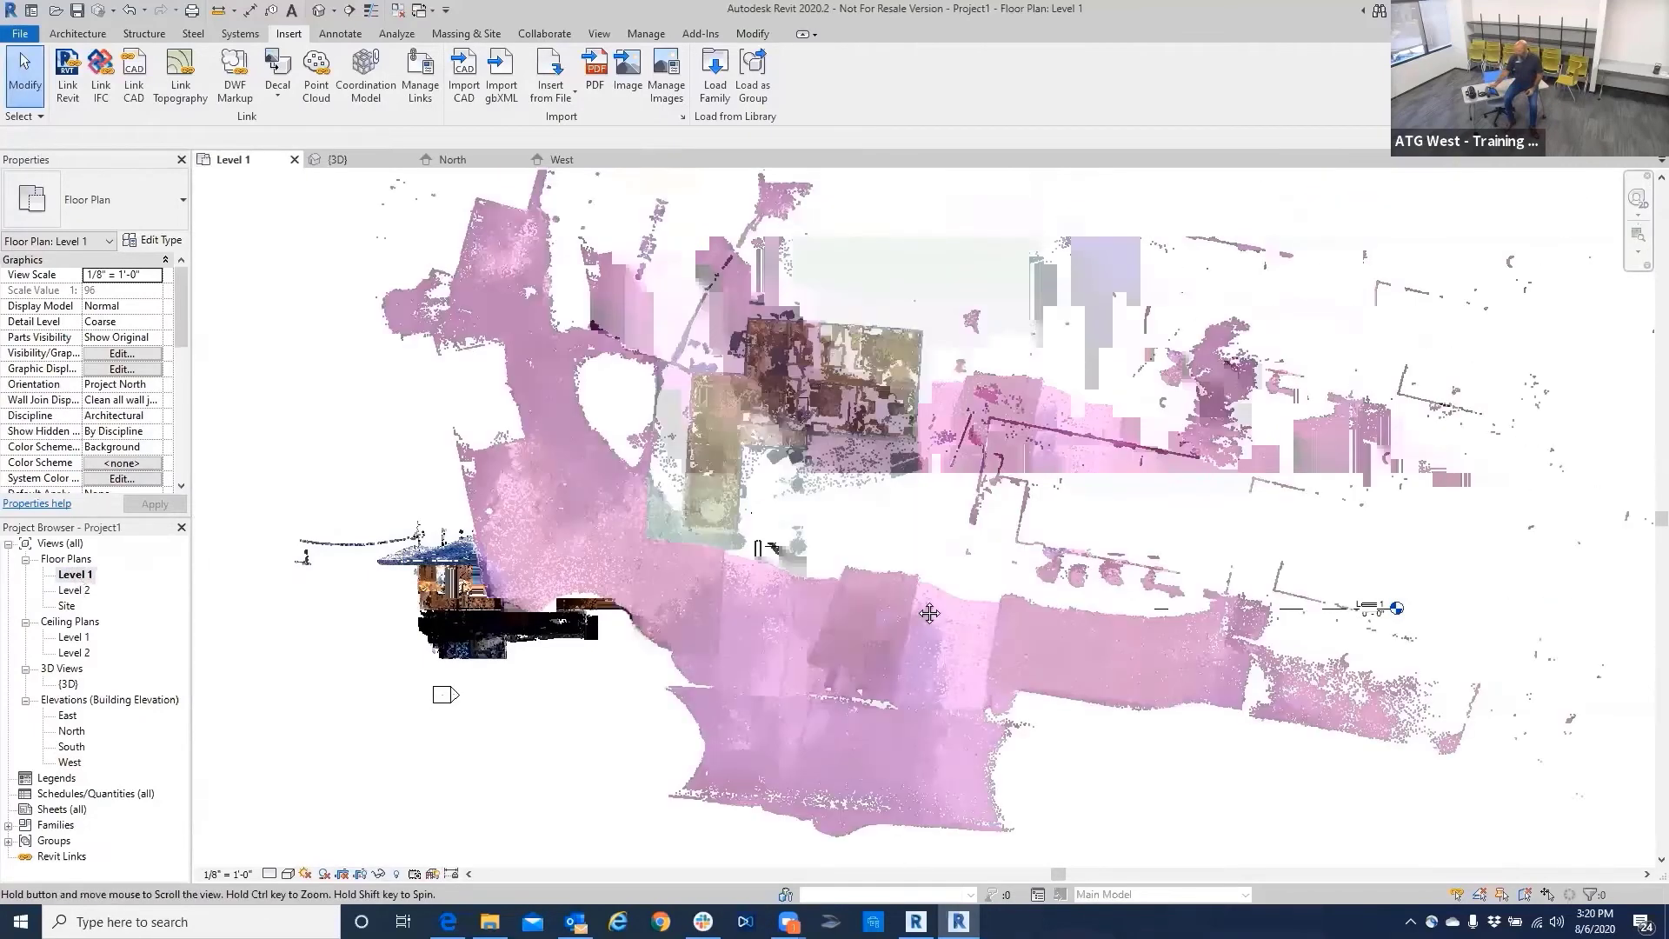
In the Level 1 plan, hide The House Unified.rcp's Exterior Extended scan location via Visibility/Graphics.
middle_drag(930, 614, 920, 570)
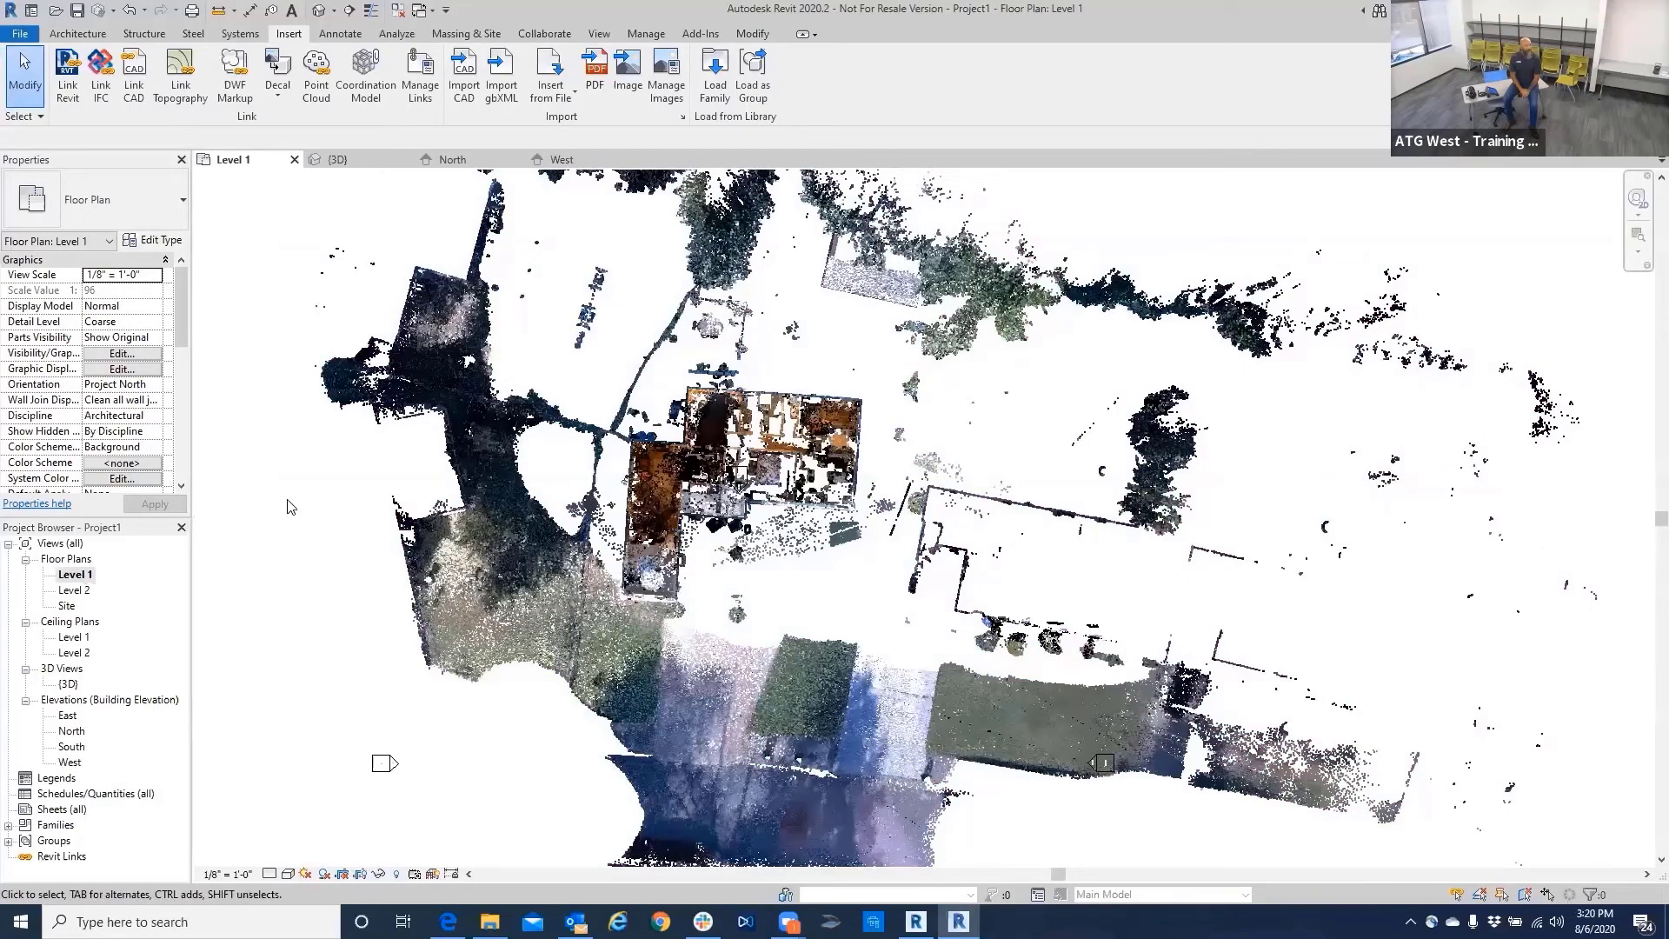
key(v)
key(g)
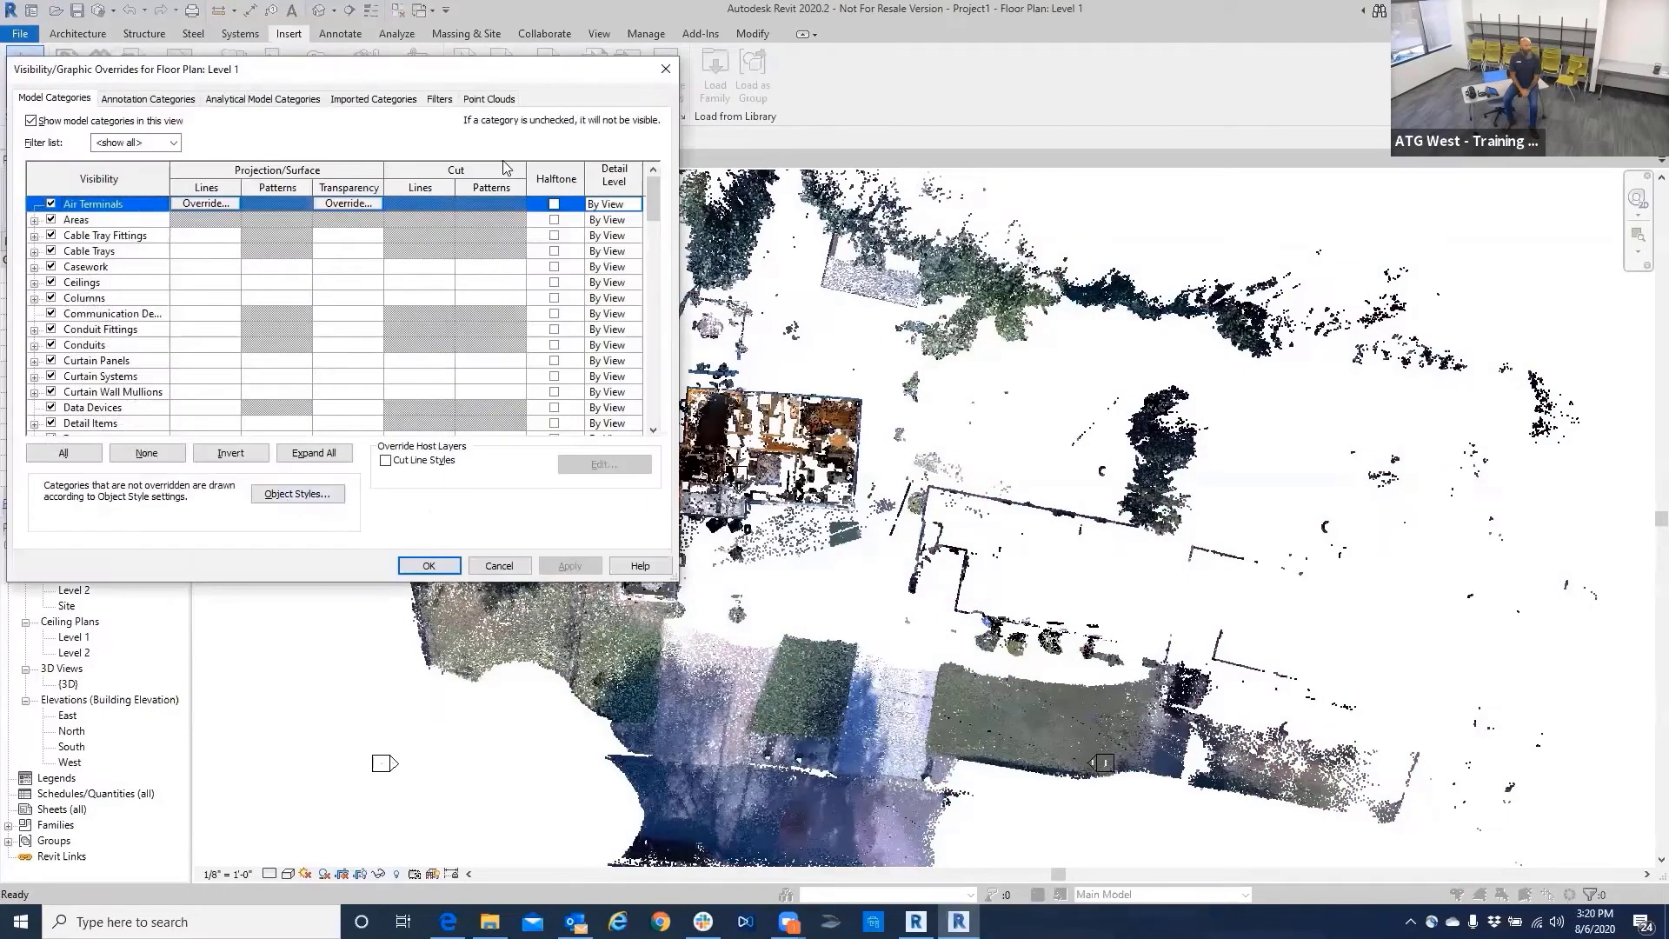
click(487, 99)
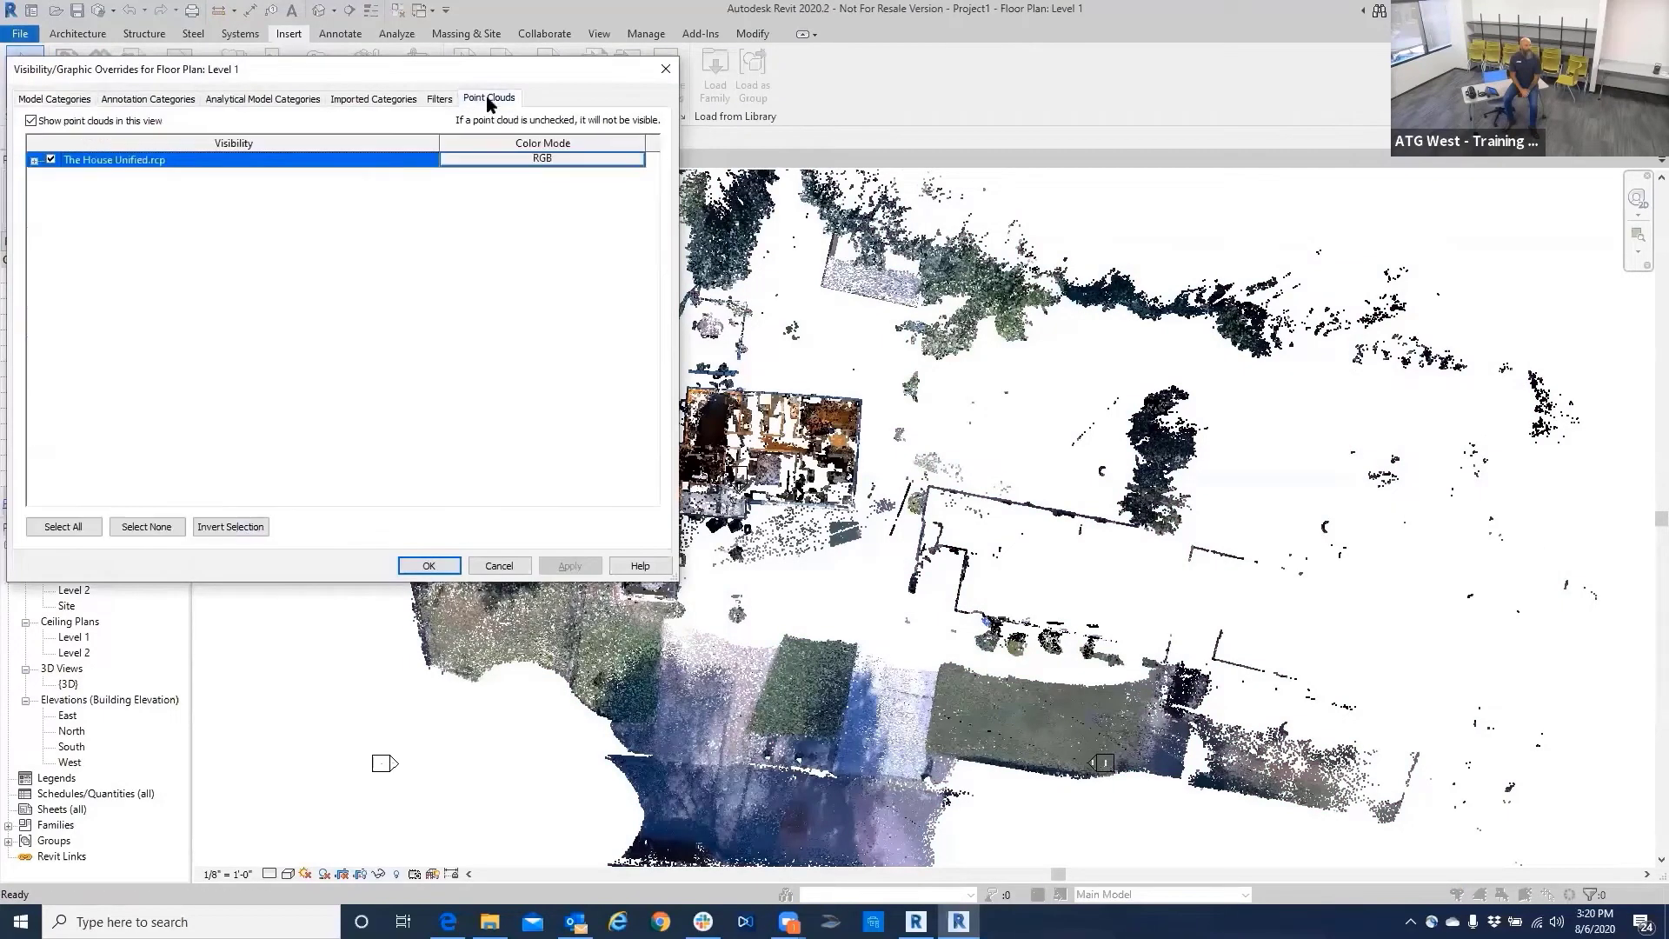
click(35, 161)
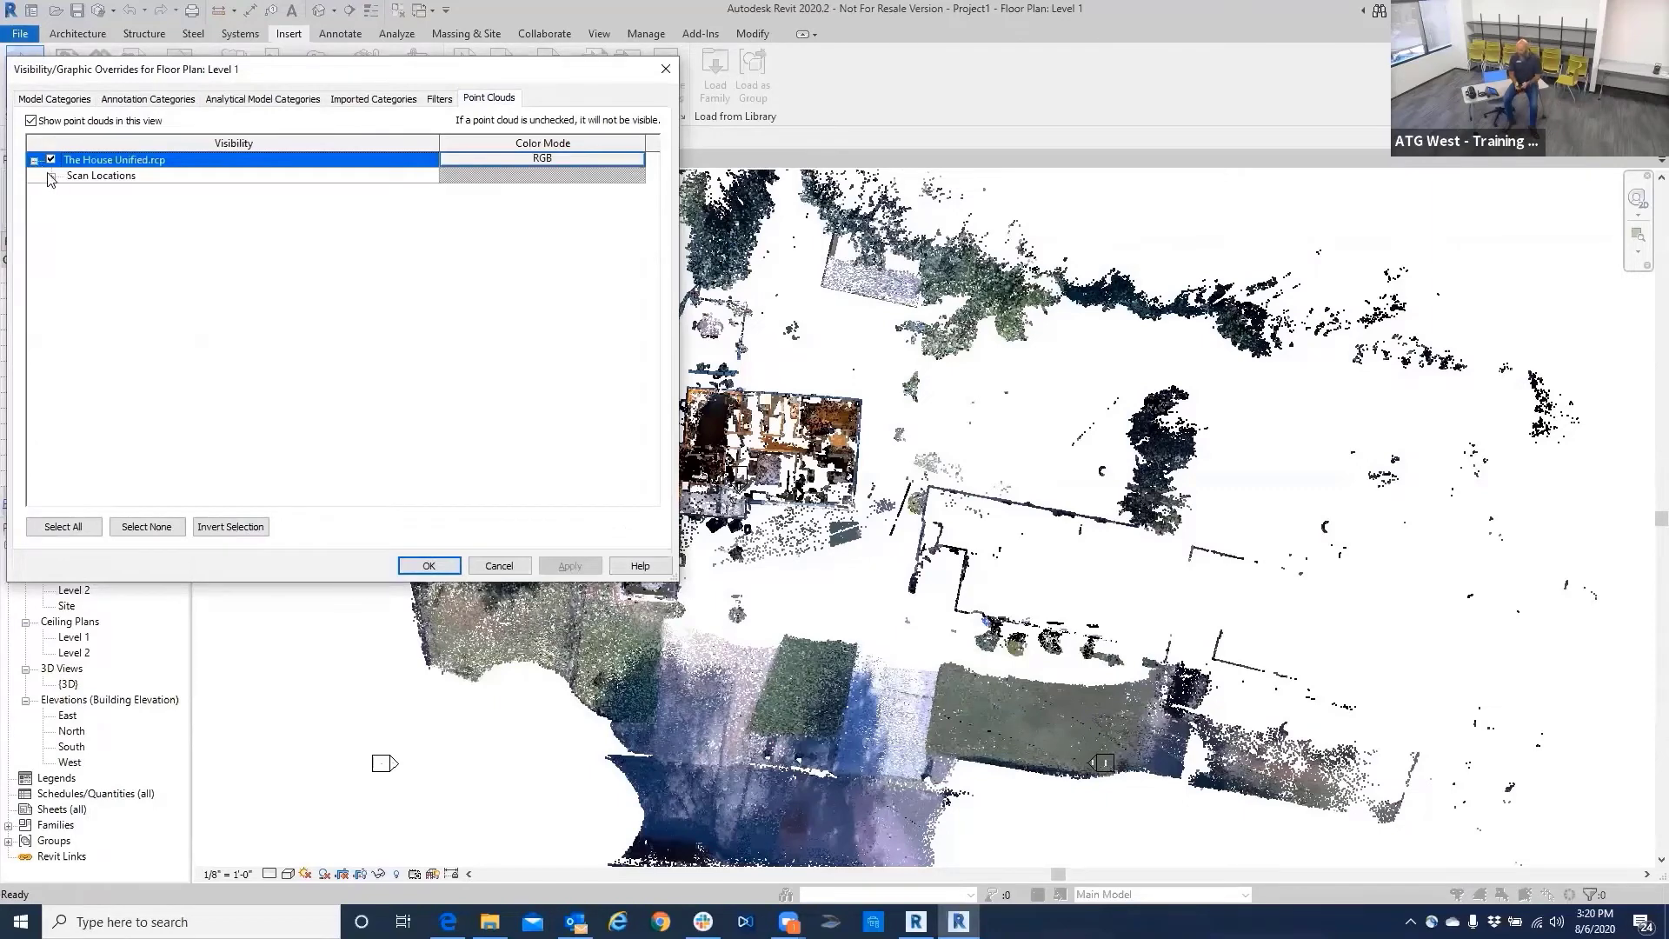
click(52, 176)
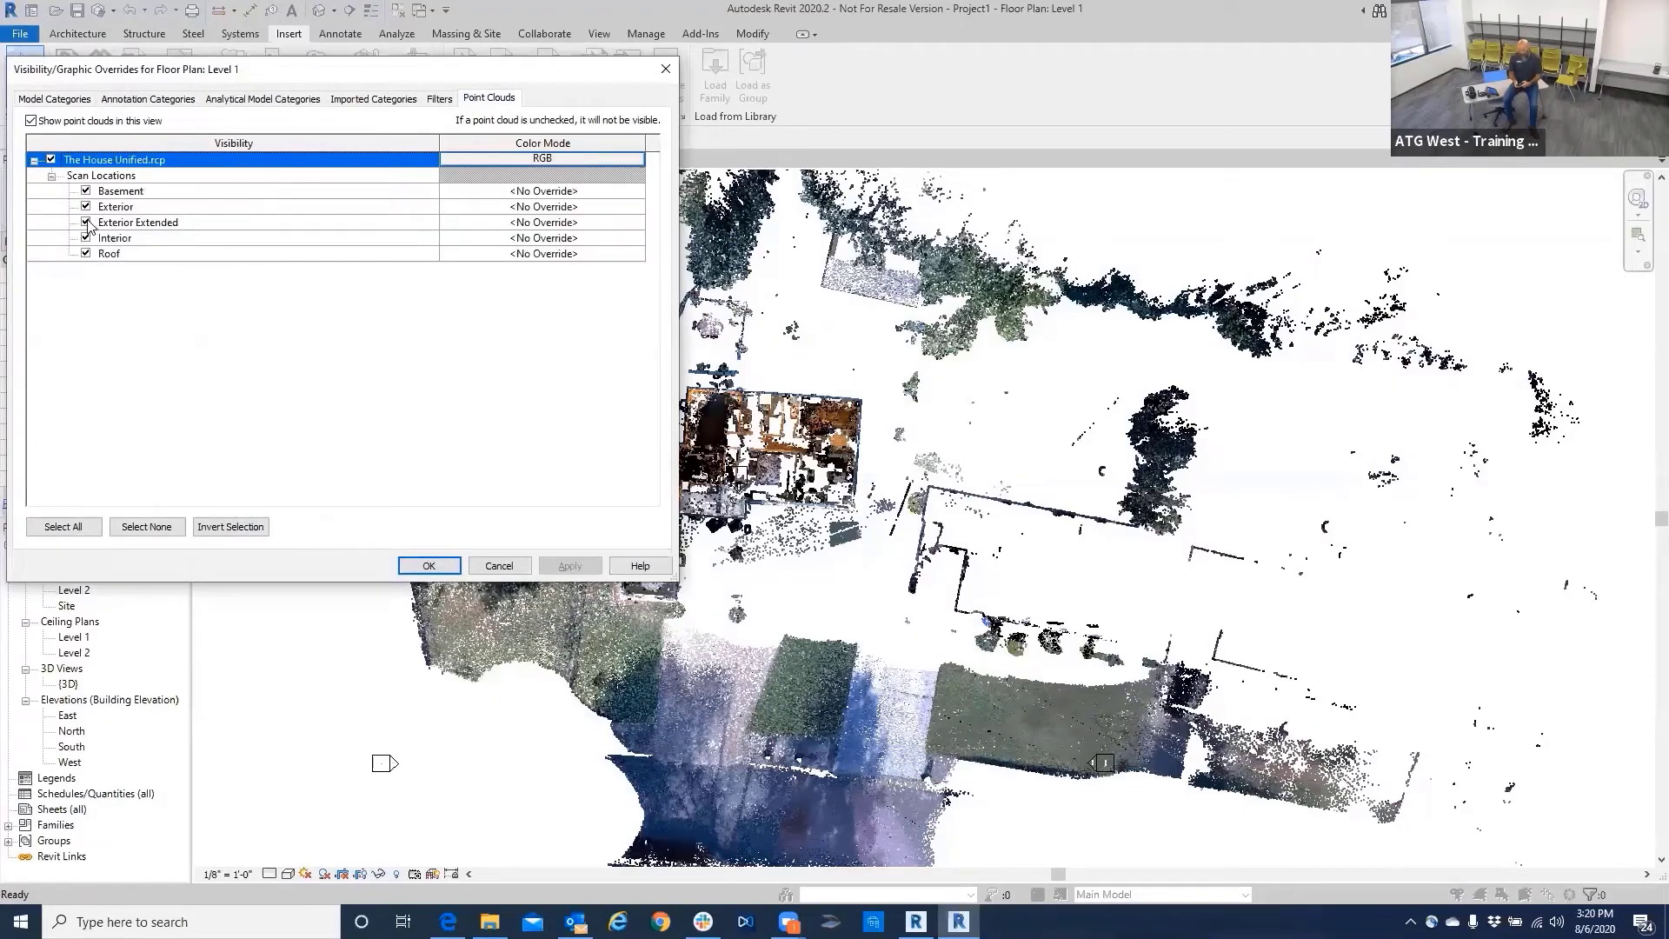
click(86, 222)
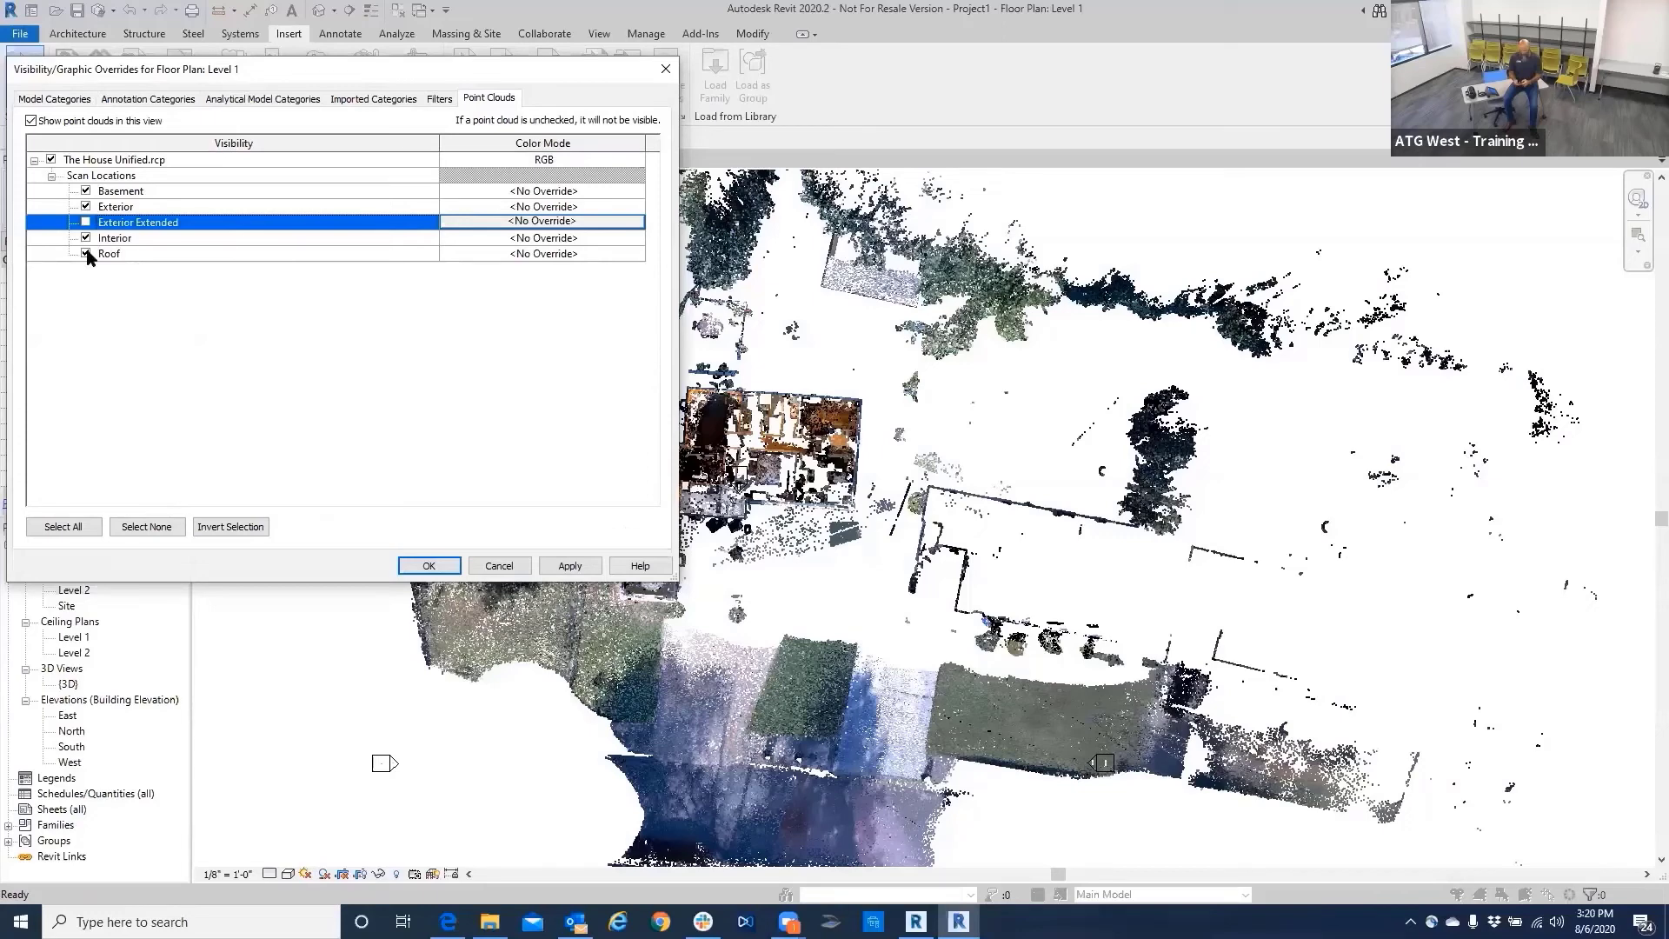
click(429, 565)
scroll(704, 434, up, 5)
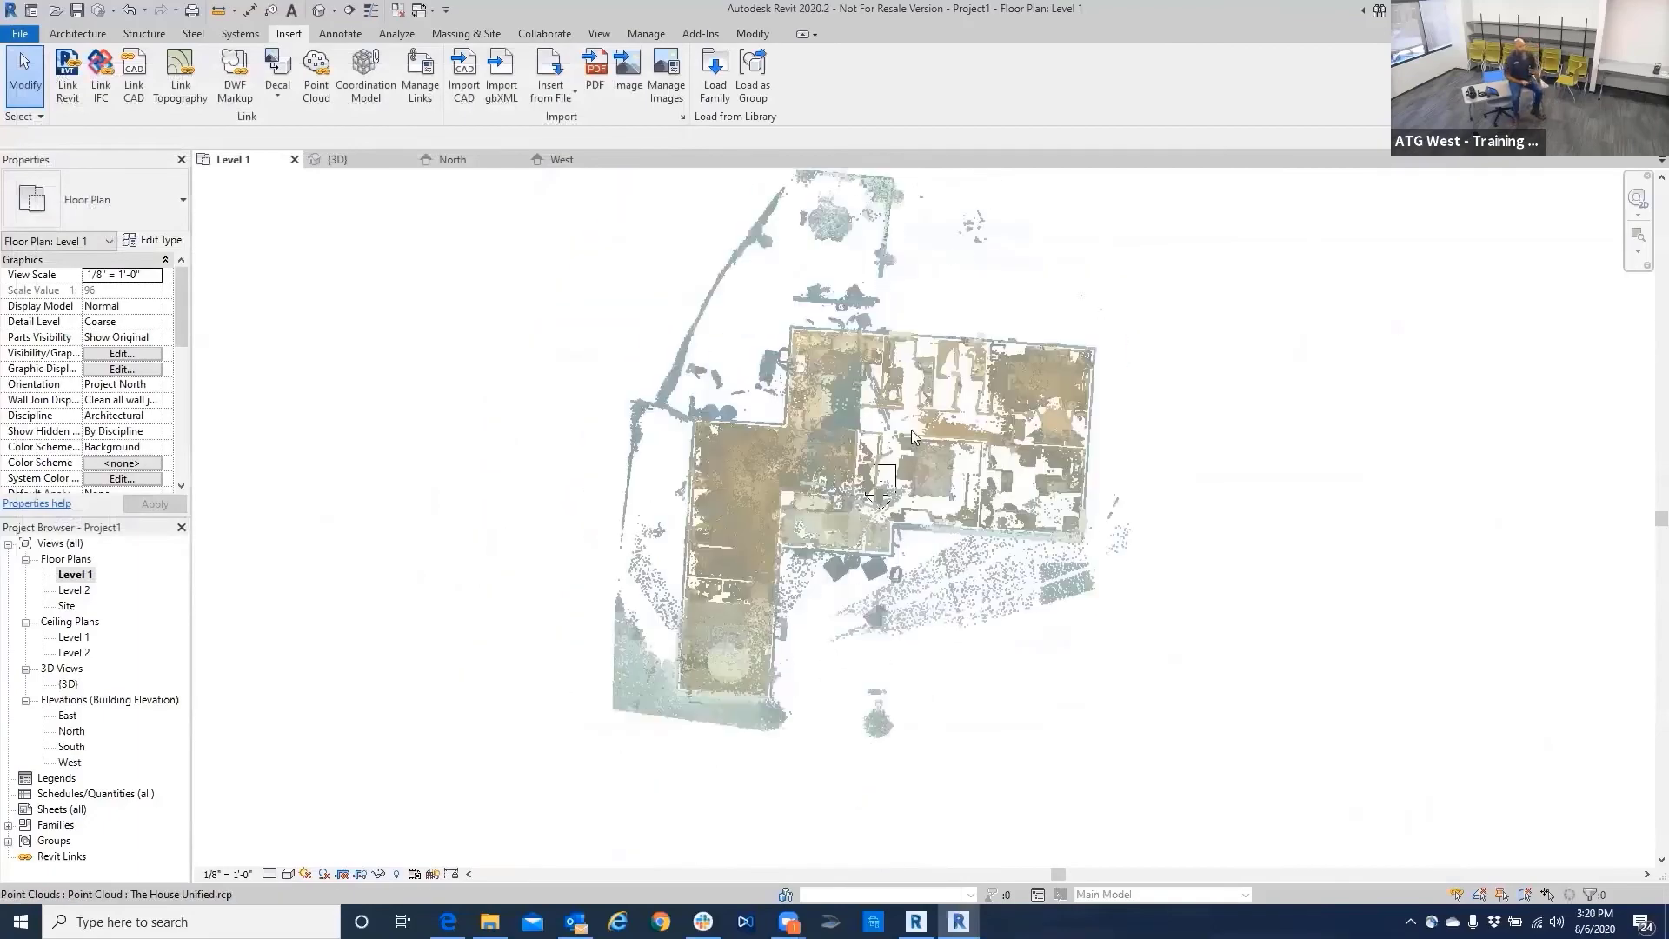
scroll(908, 418, up, 2)
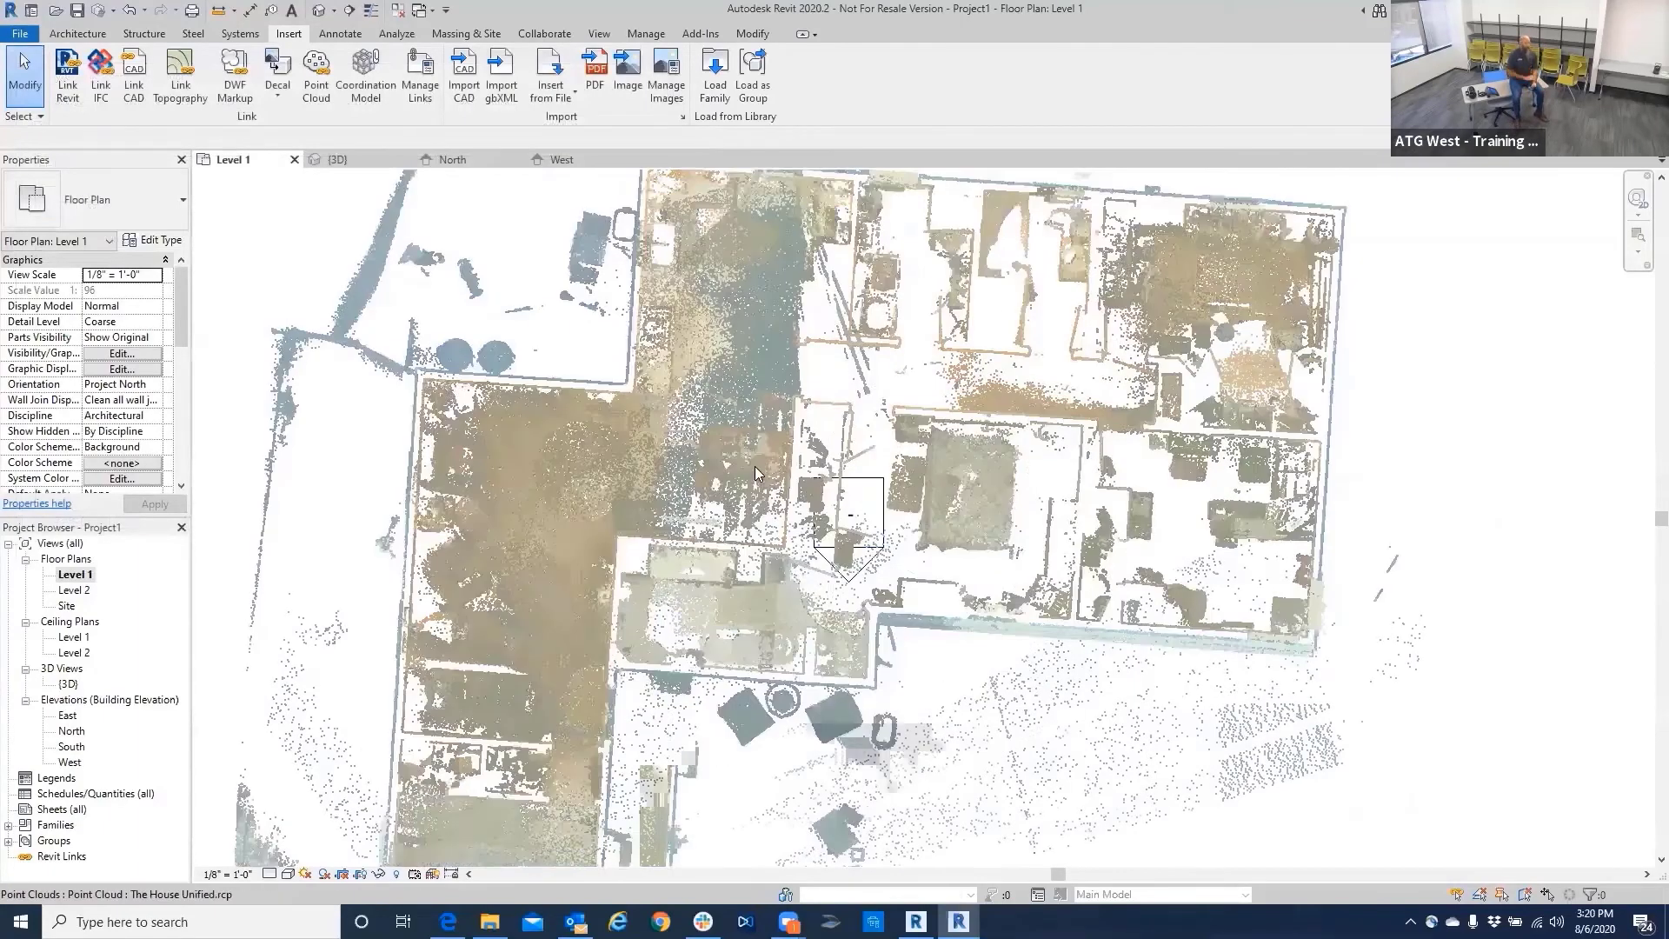